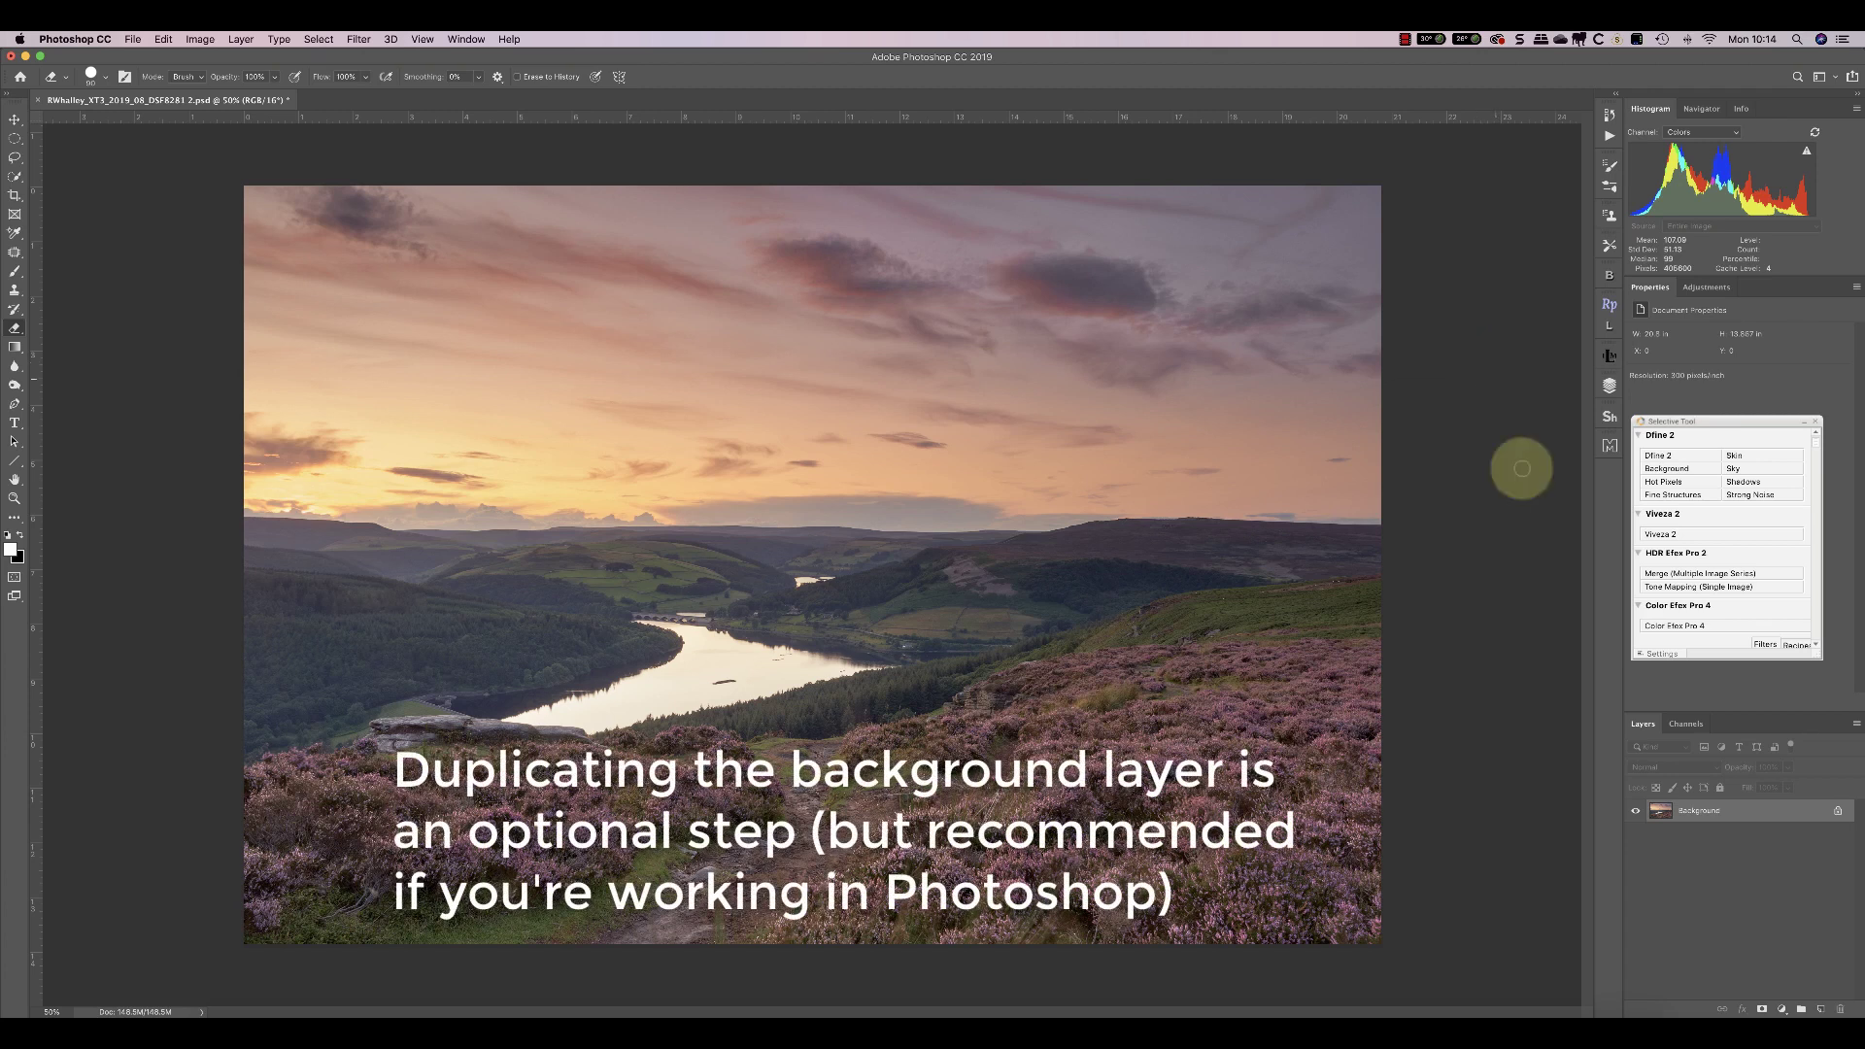
Duplicate the Background layer as a new layer named 'Nik Adjustments'
right_click(1743, 811)
left_click(1695, 827)
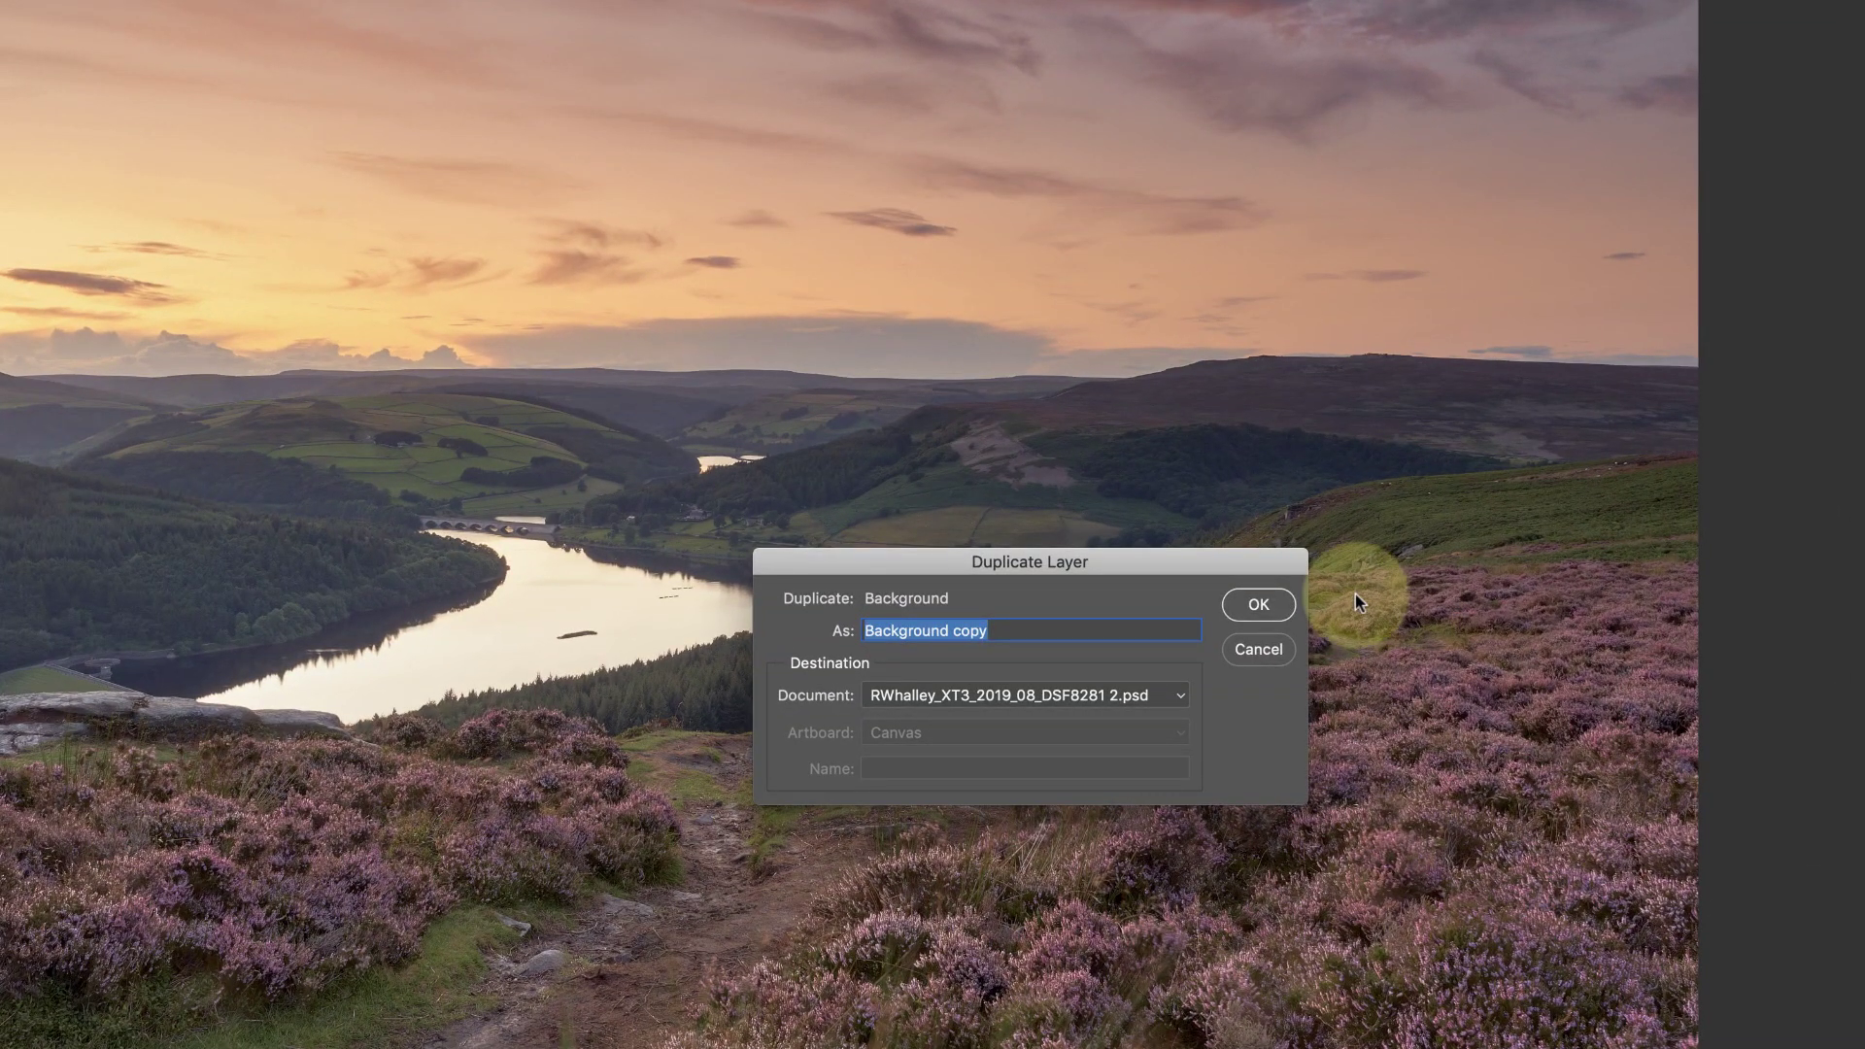
type("Nik Ad")
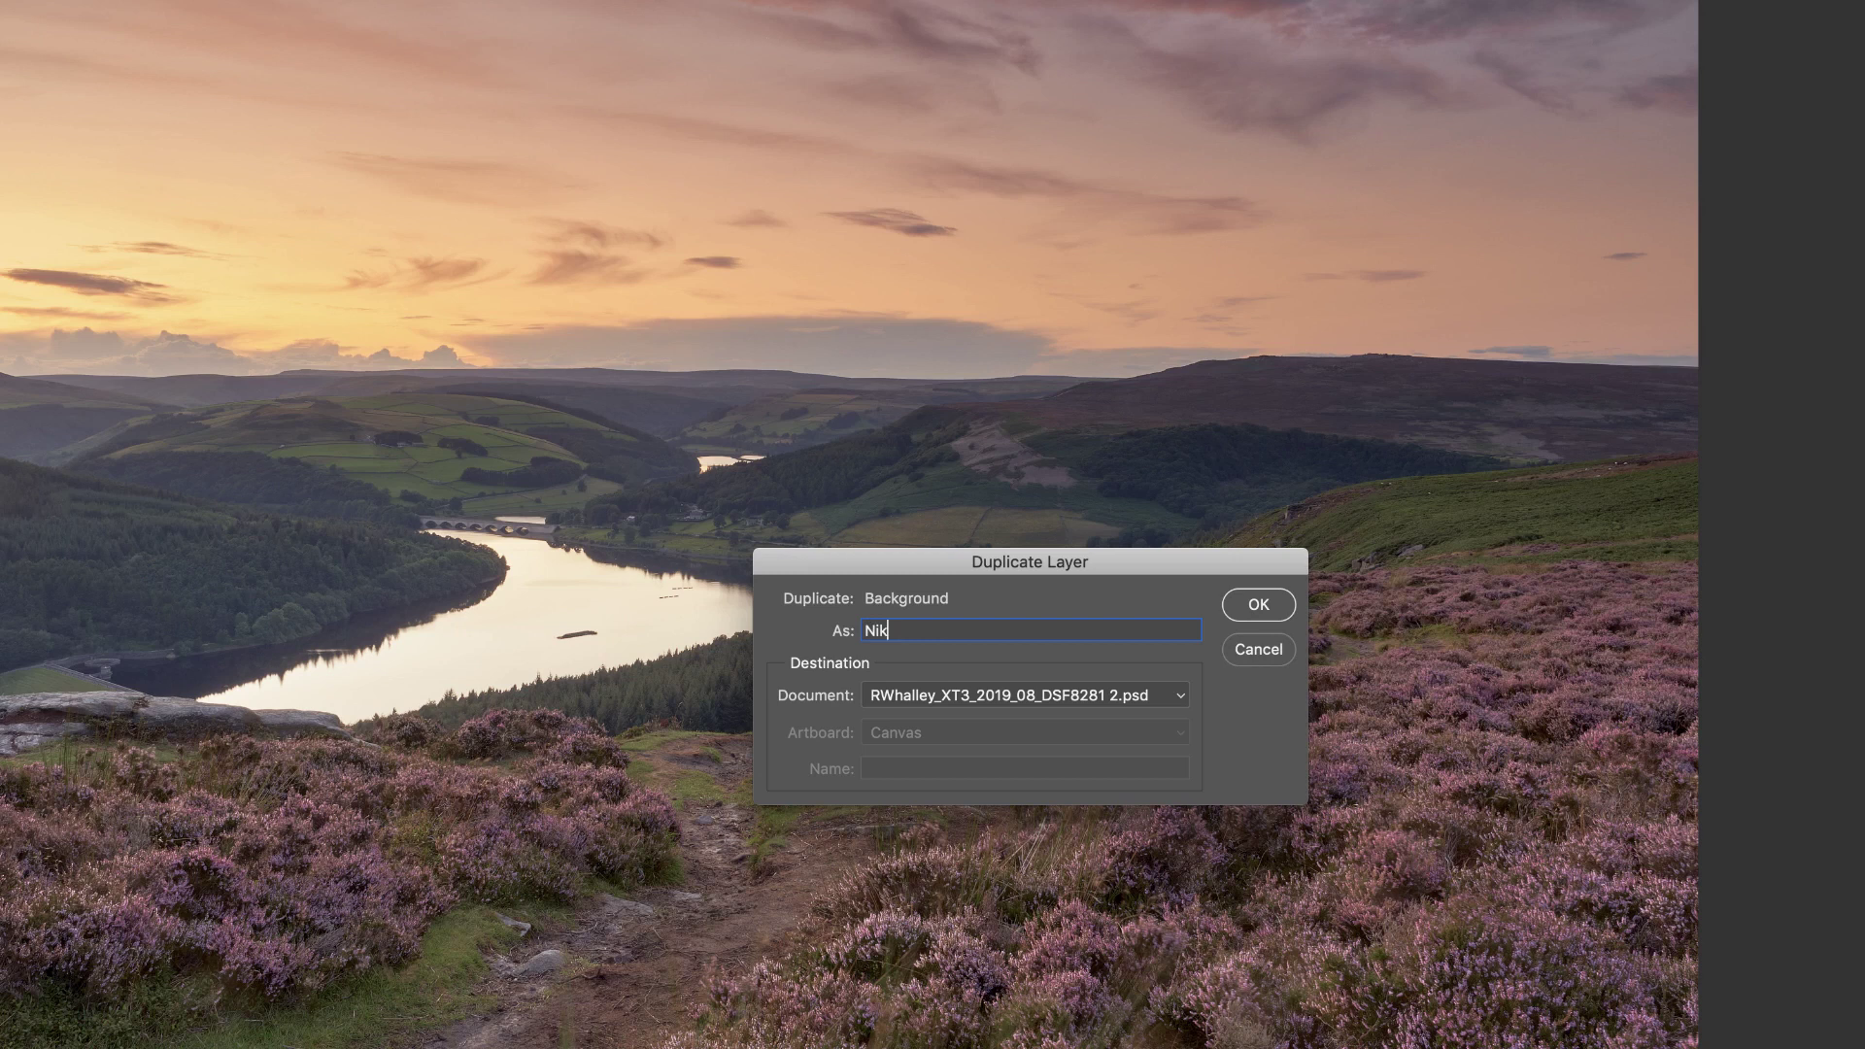
type("justments")
key("Return")
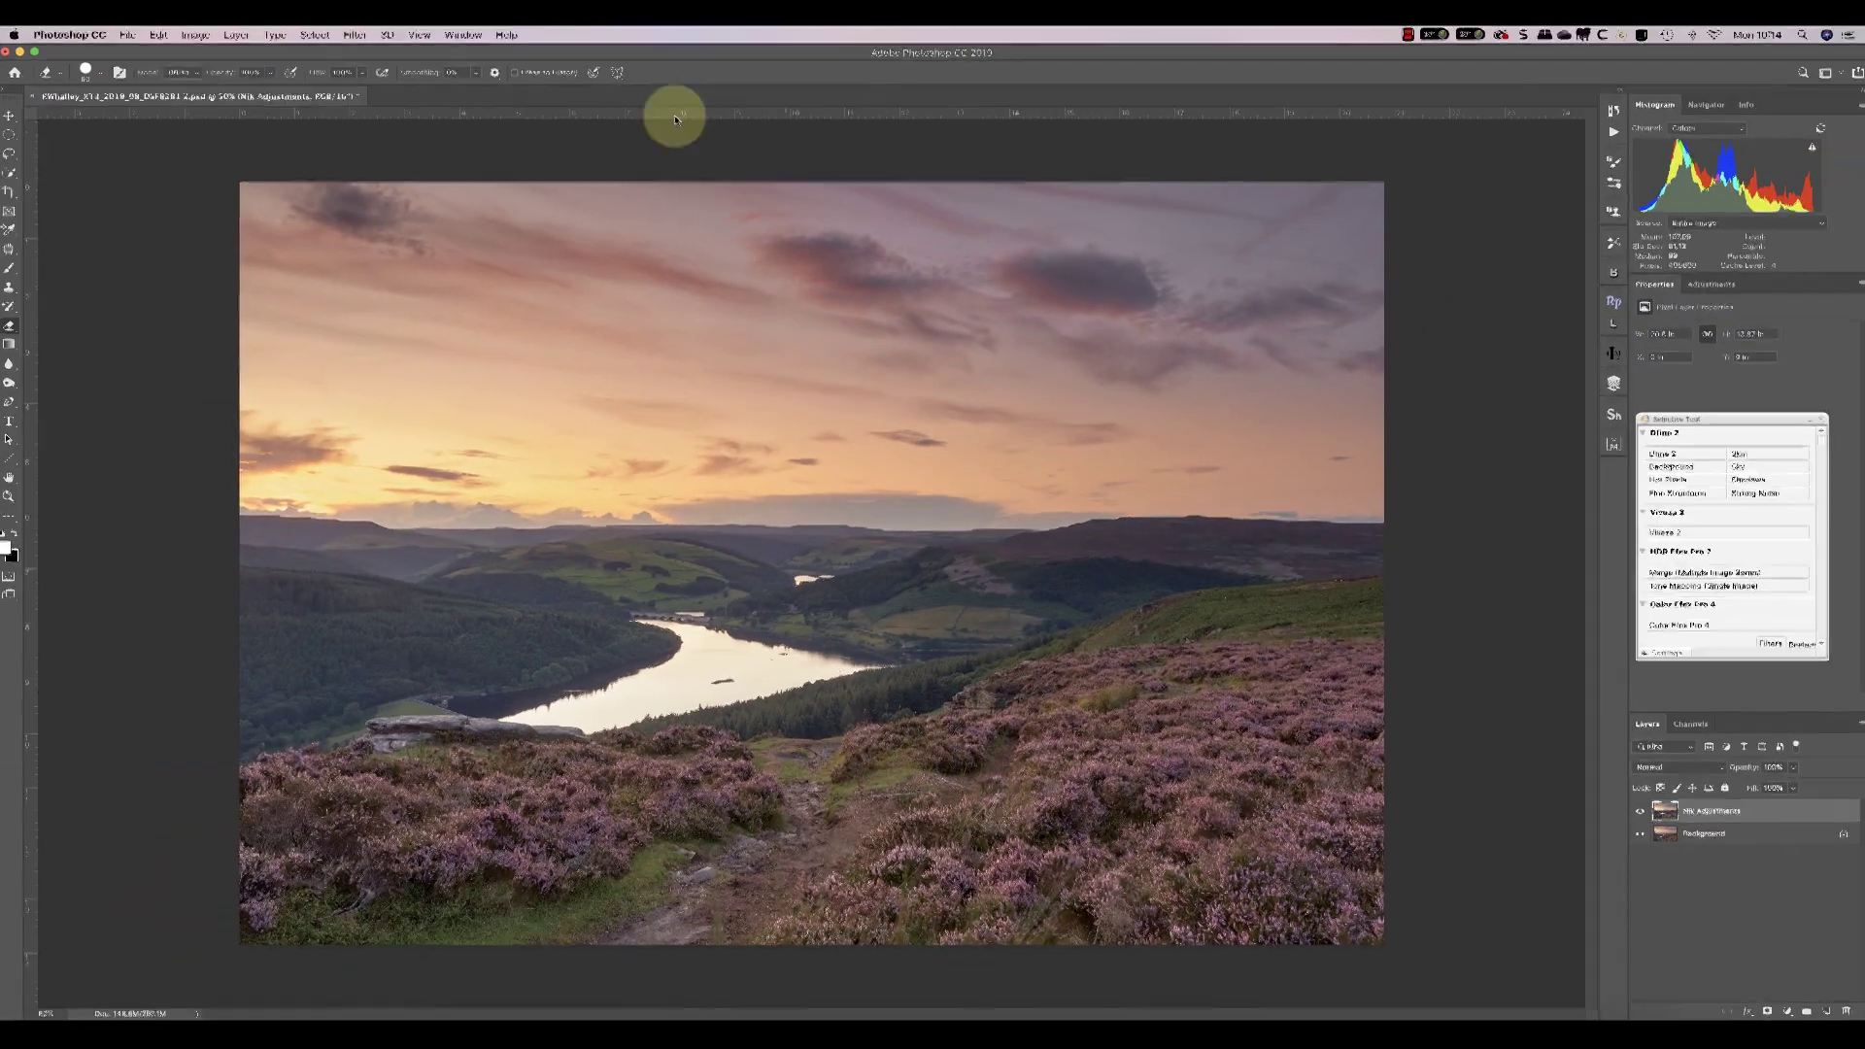
Convert the Nik Adjustments layer for Smart Filters, making it a smart object
left_click(360, 40)
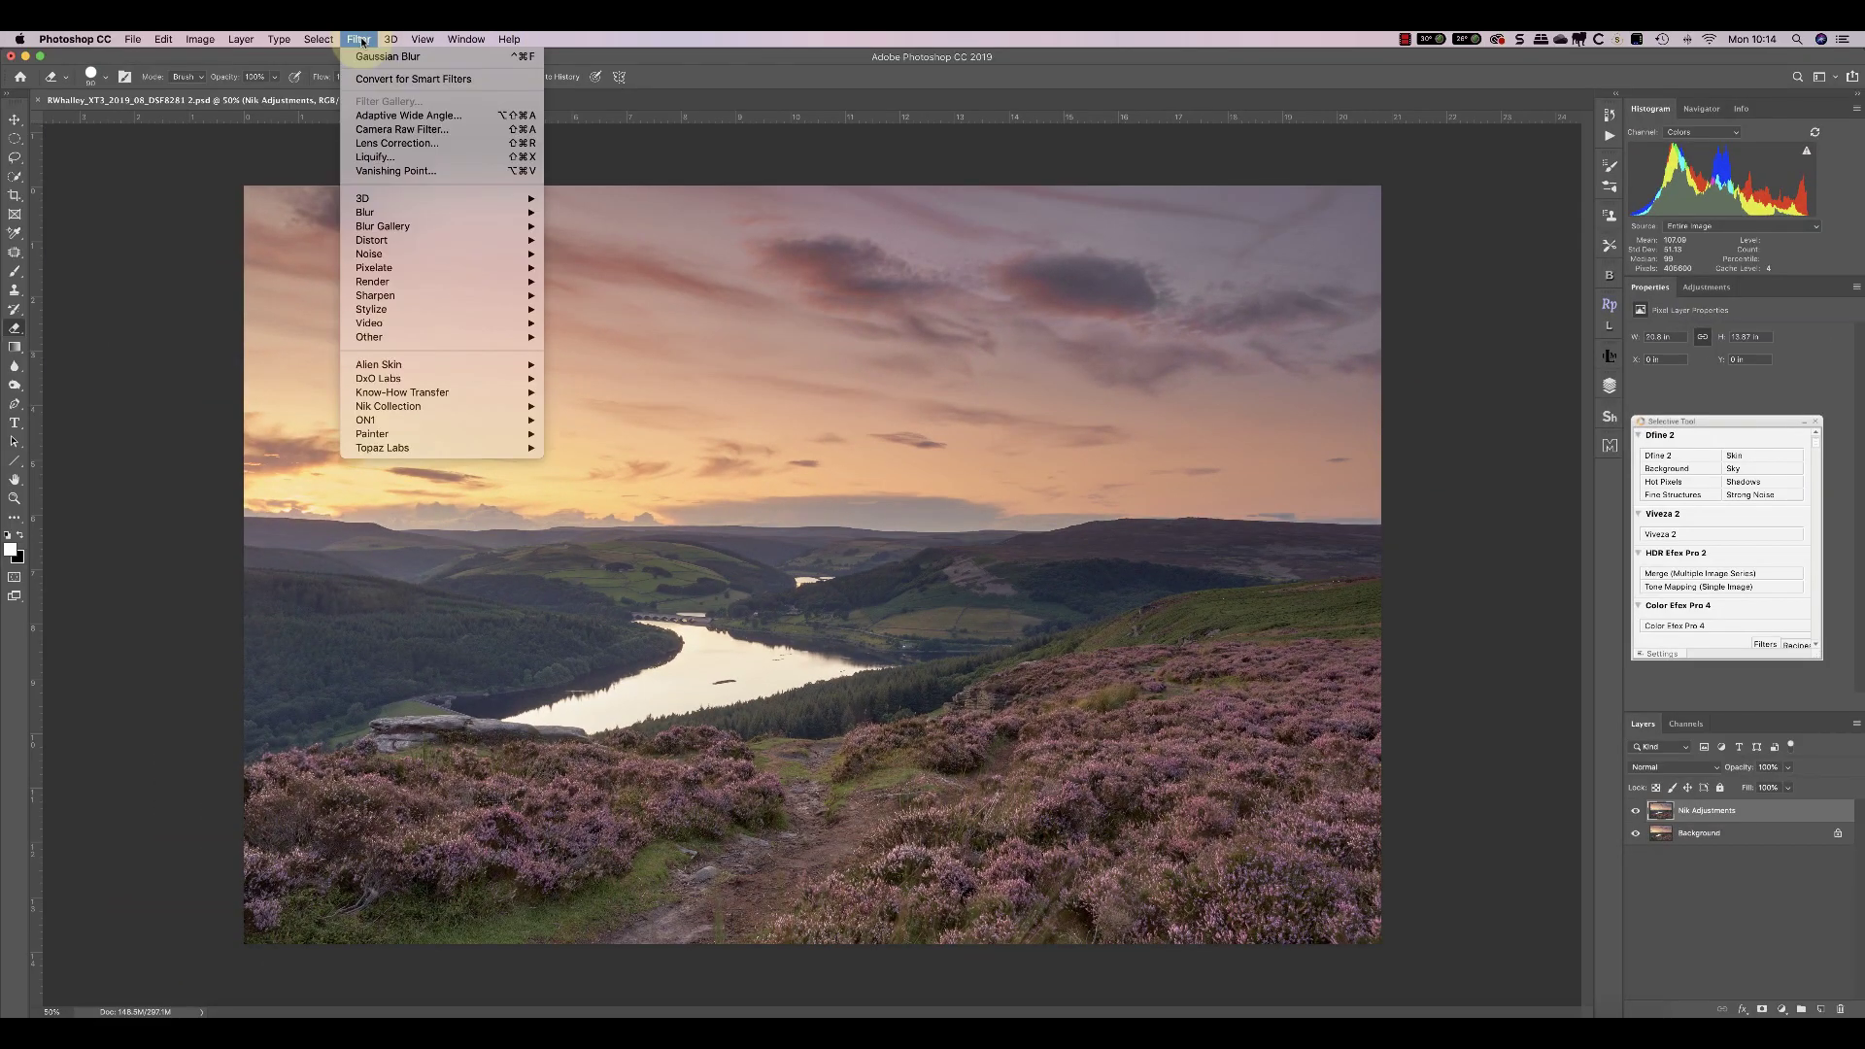
left_click(388, 80)
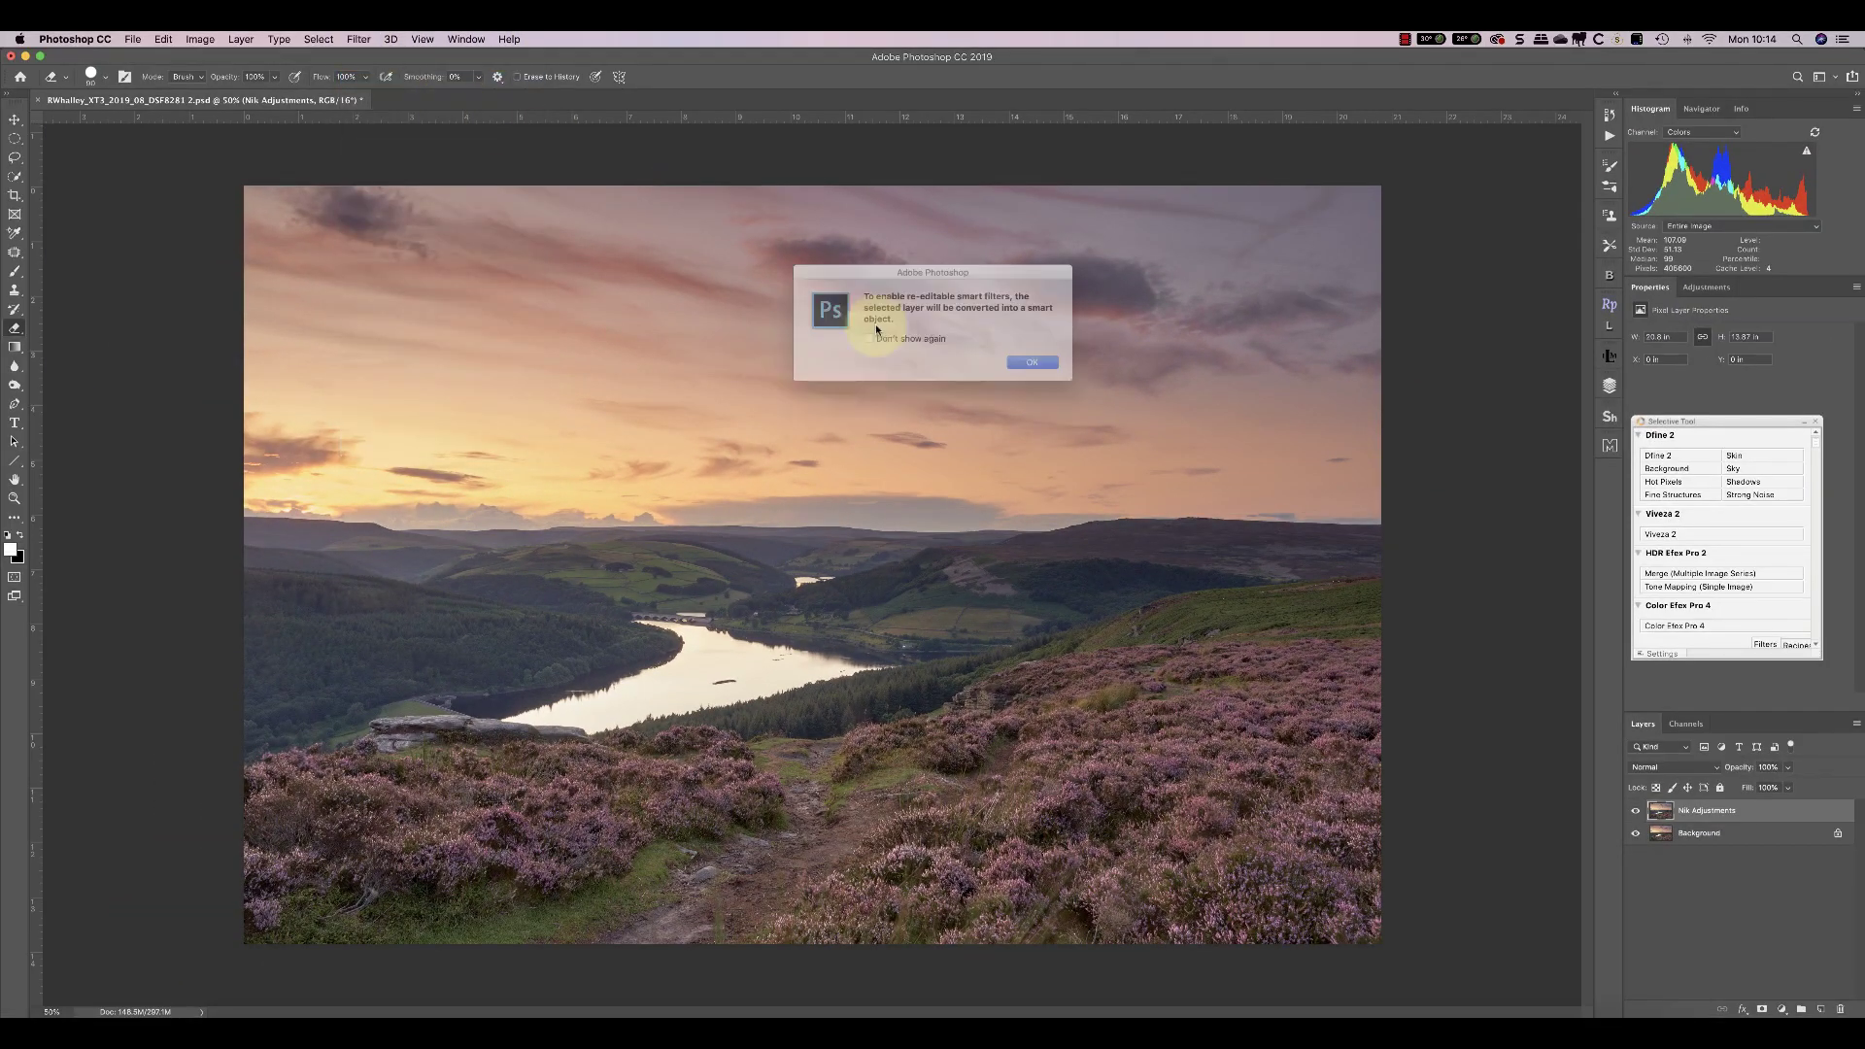
left_click(1039, 367)
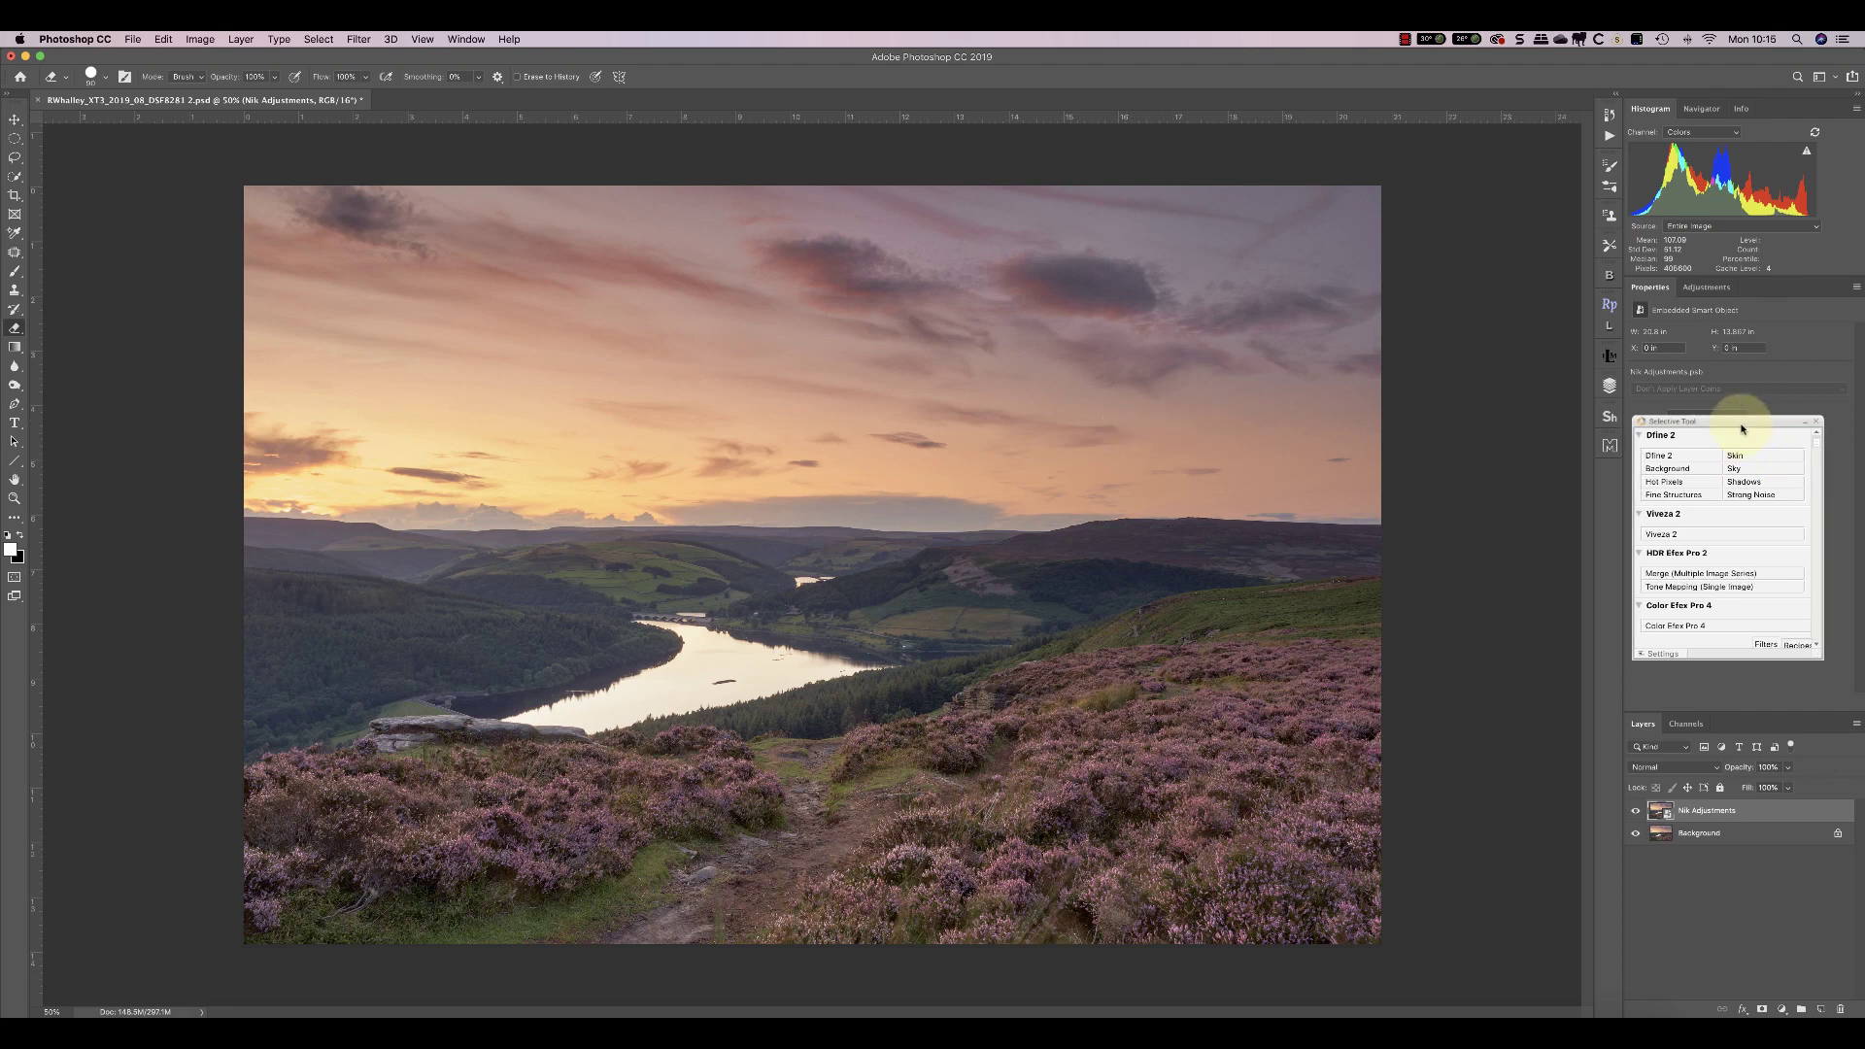
Launch Color Efex Pro 4 on the Nik Adjustments layer and accept the smart filter warning
left_click_drag(1743, 423, 1505, 433)
scroll(1578, 485, "down", 3)
scroll(1579, 532, "down", 2)
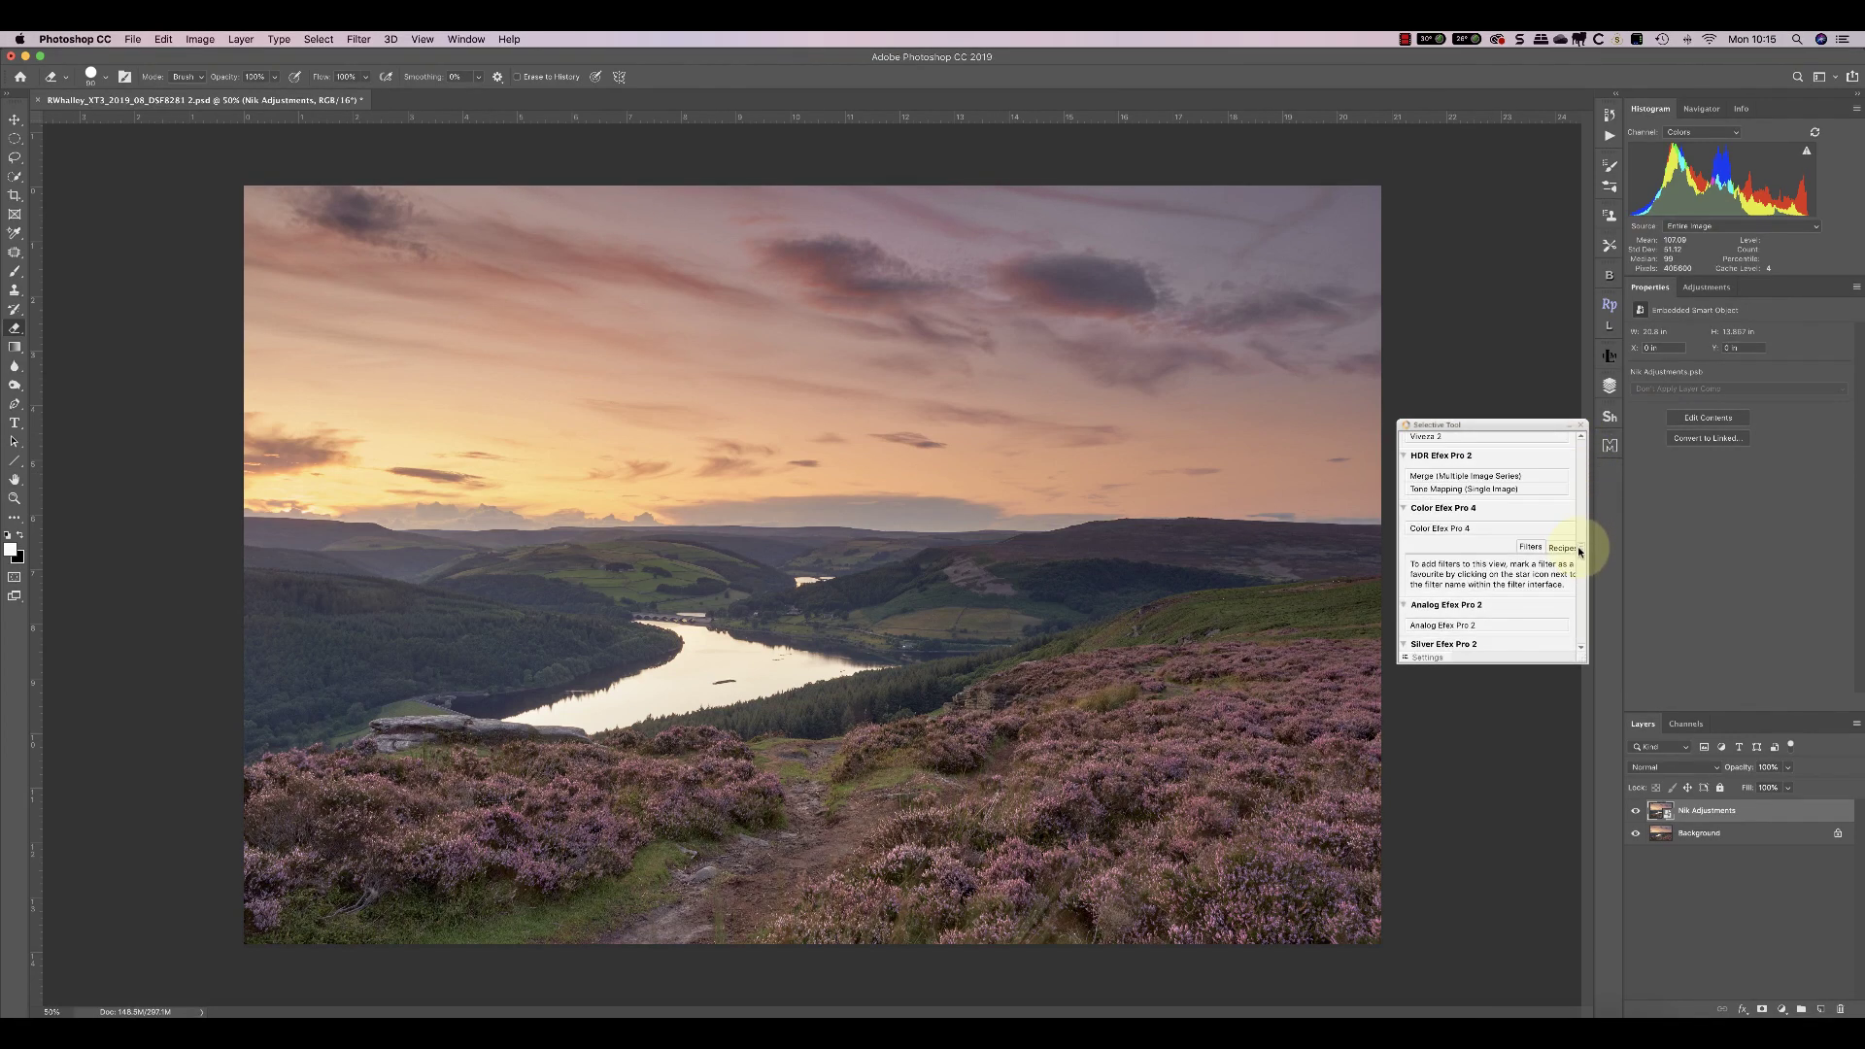
left_click(1441, 529)
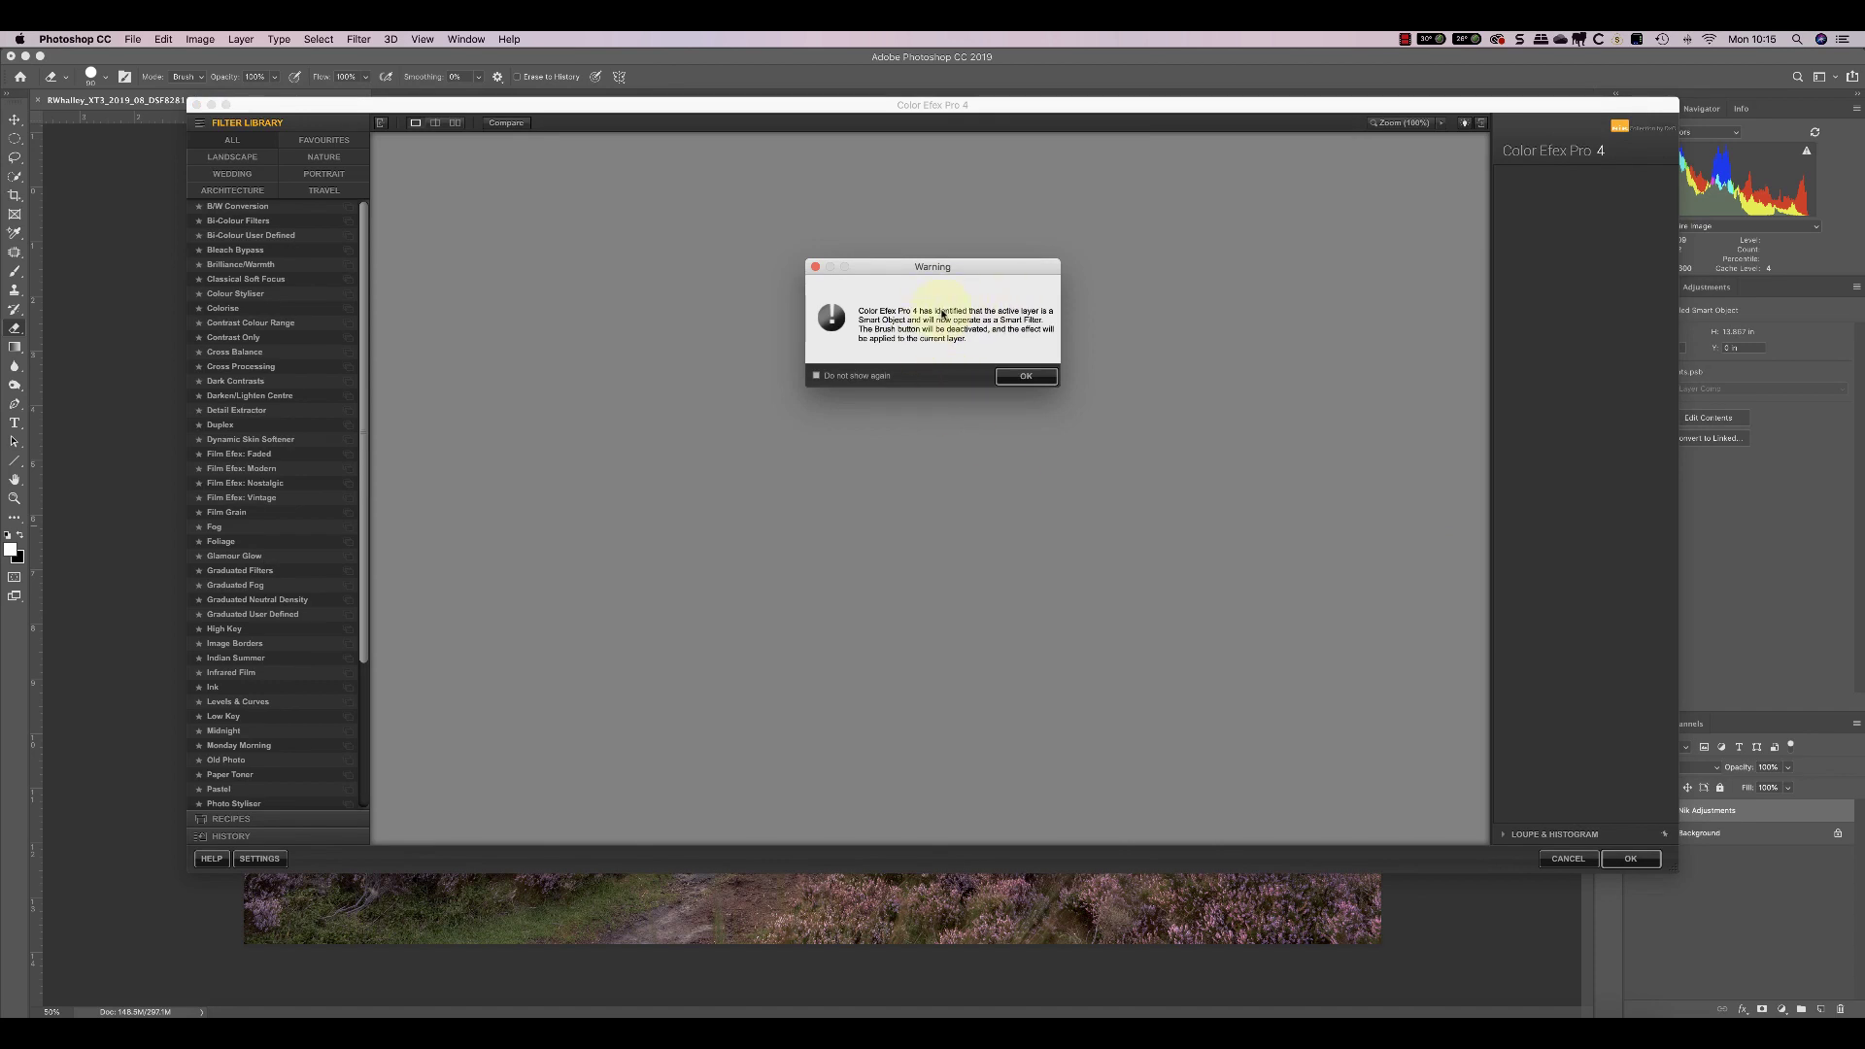
left_click(1022, 378)
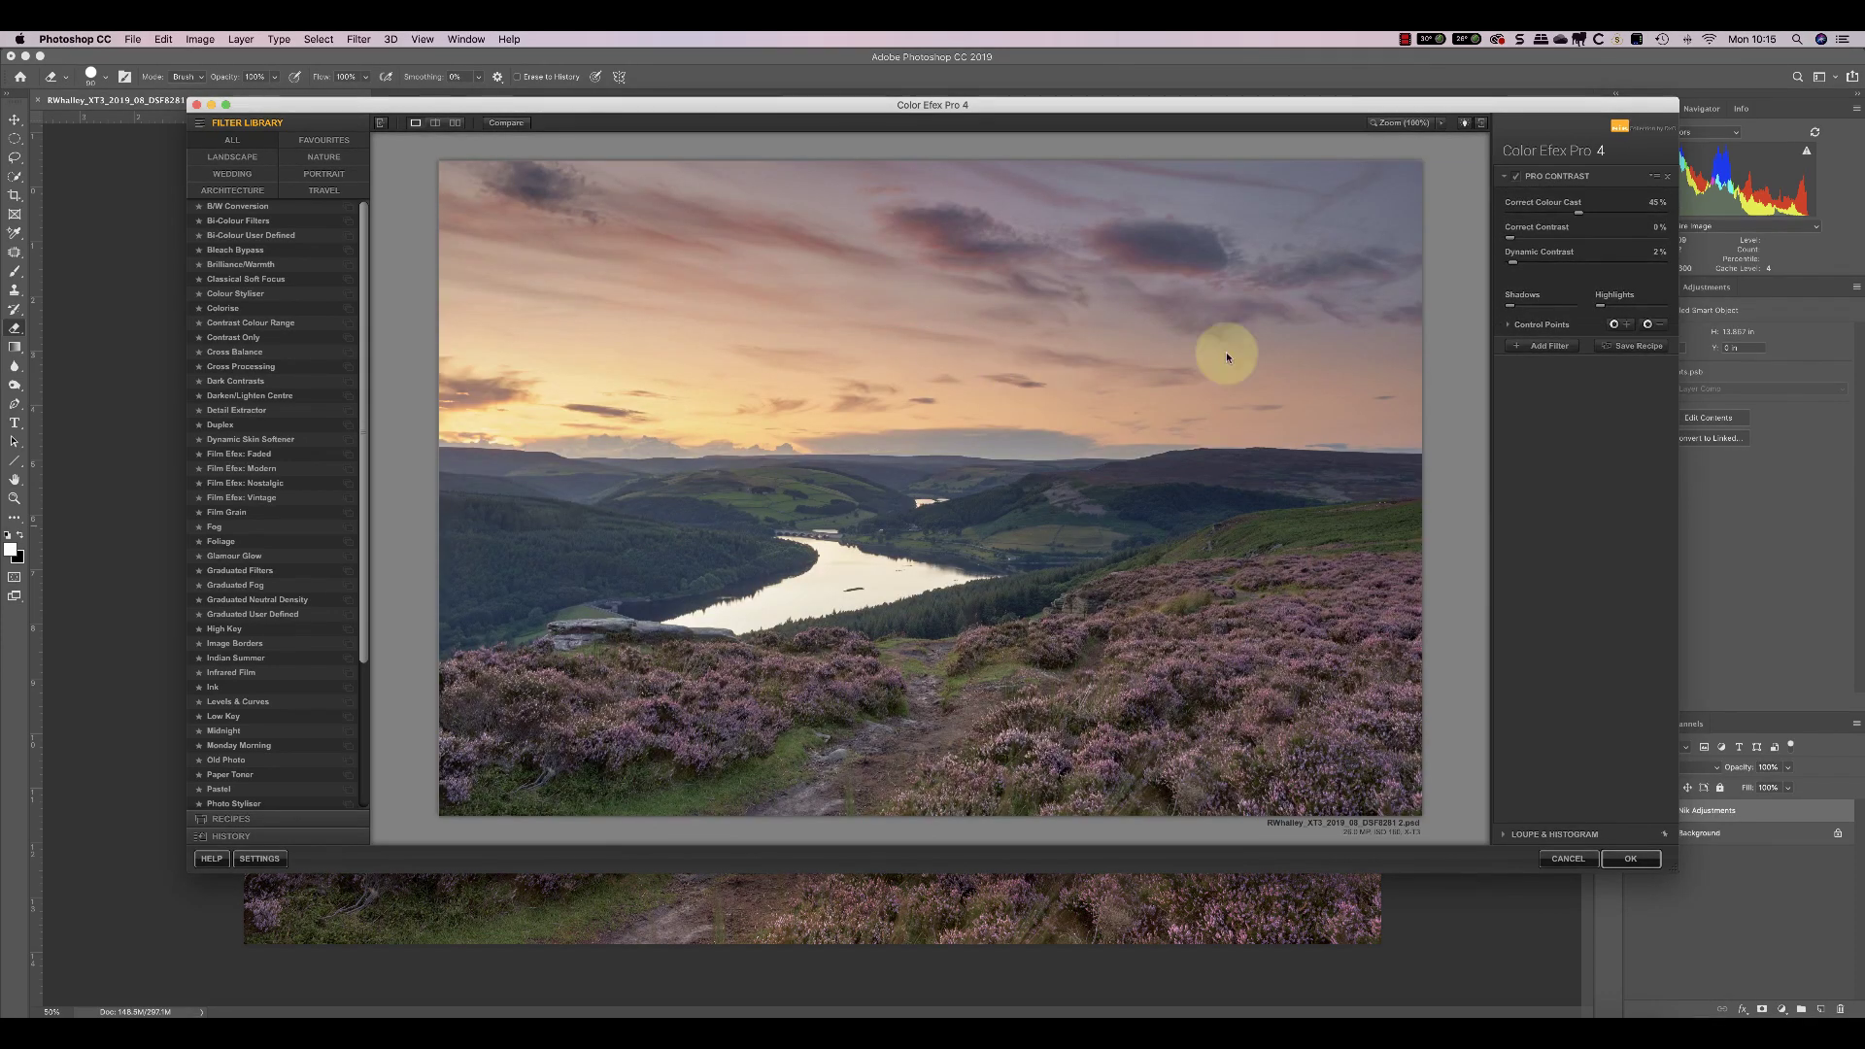
Set Pro Contrast to 45% Correct Colour Cast with Dynamic Contrast at 0%, then compare before/after
left_click_drag(1578, 212, 1509, 212)
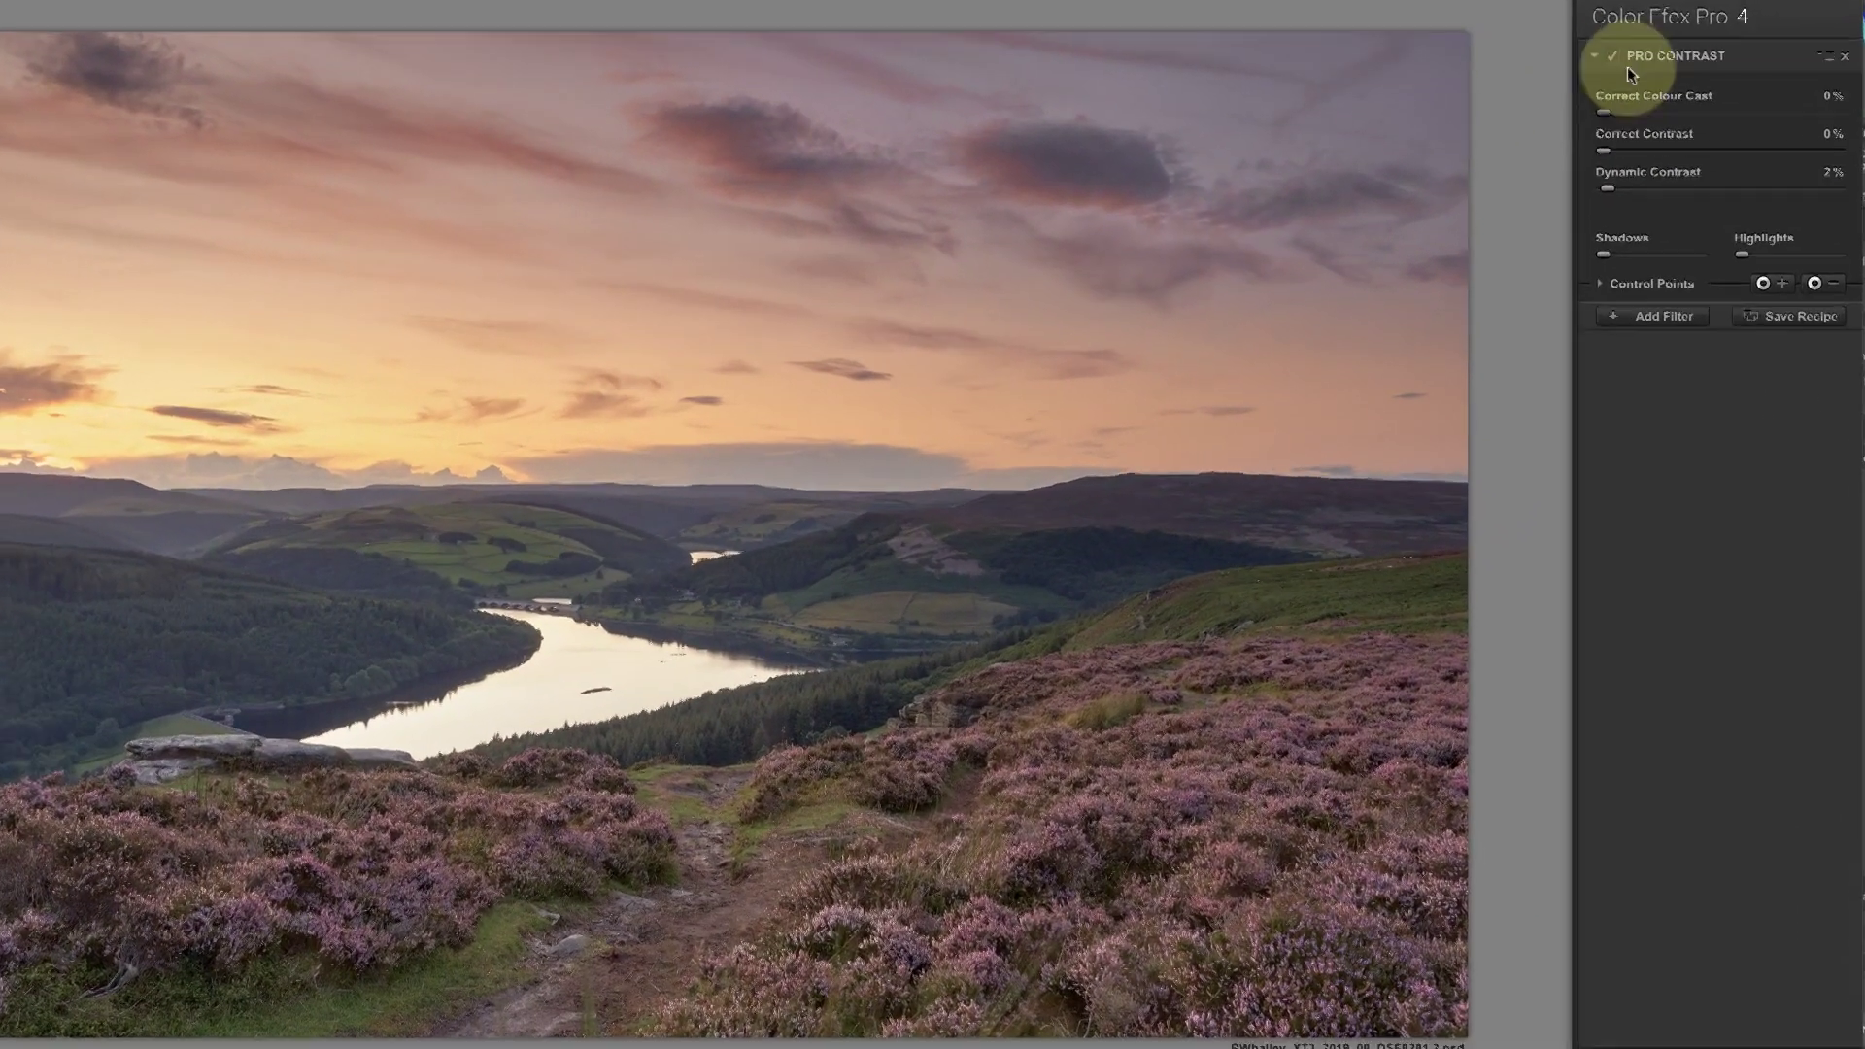
left_click_drag(1612, 187, 1603, 187)
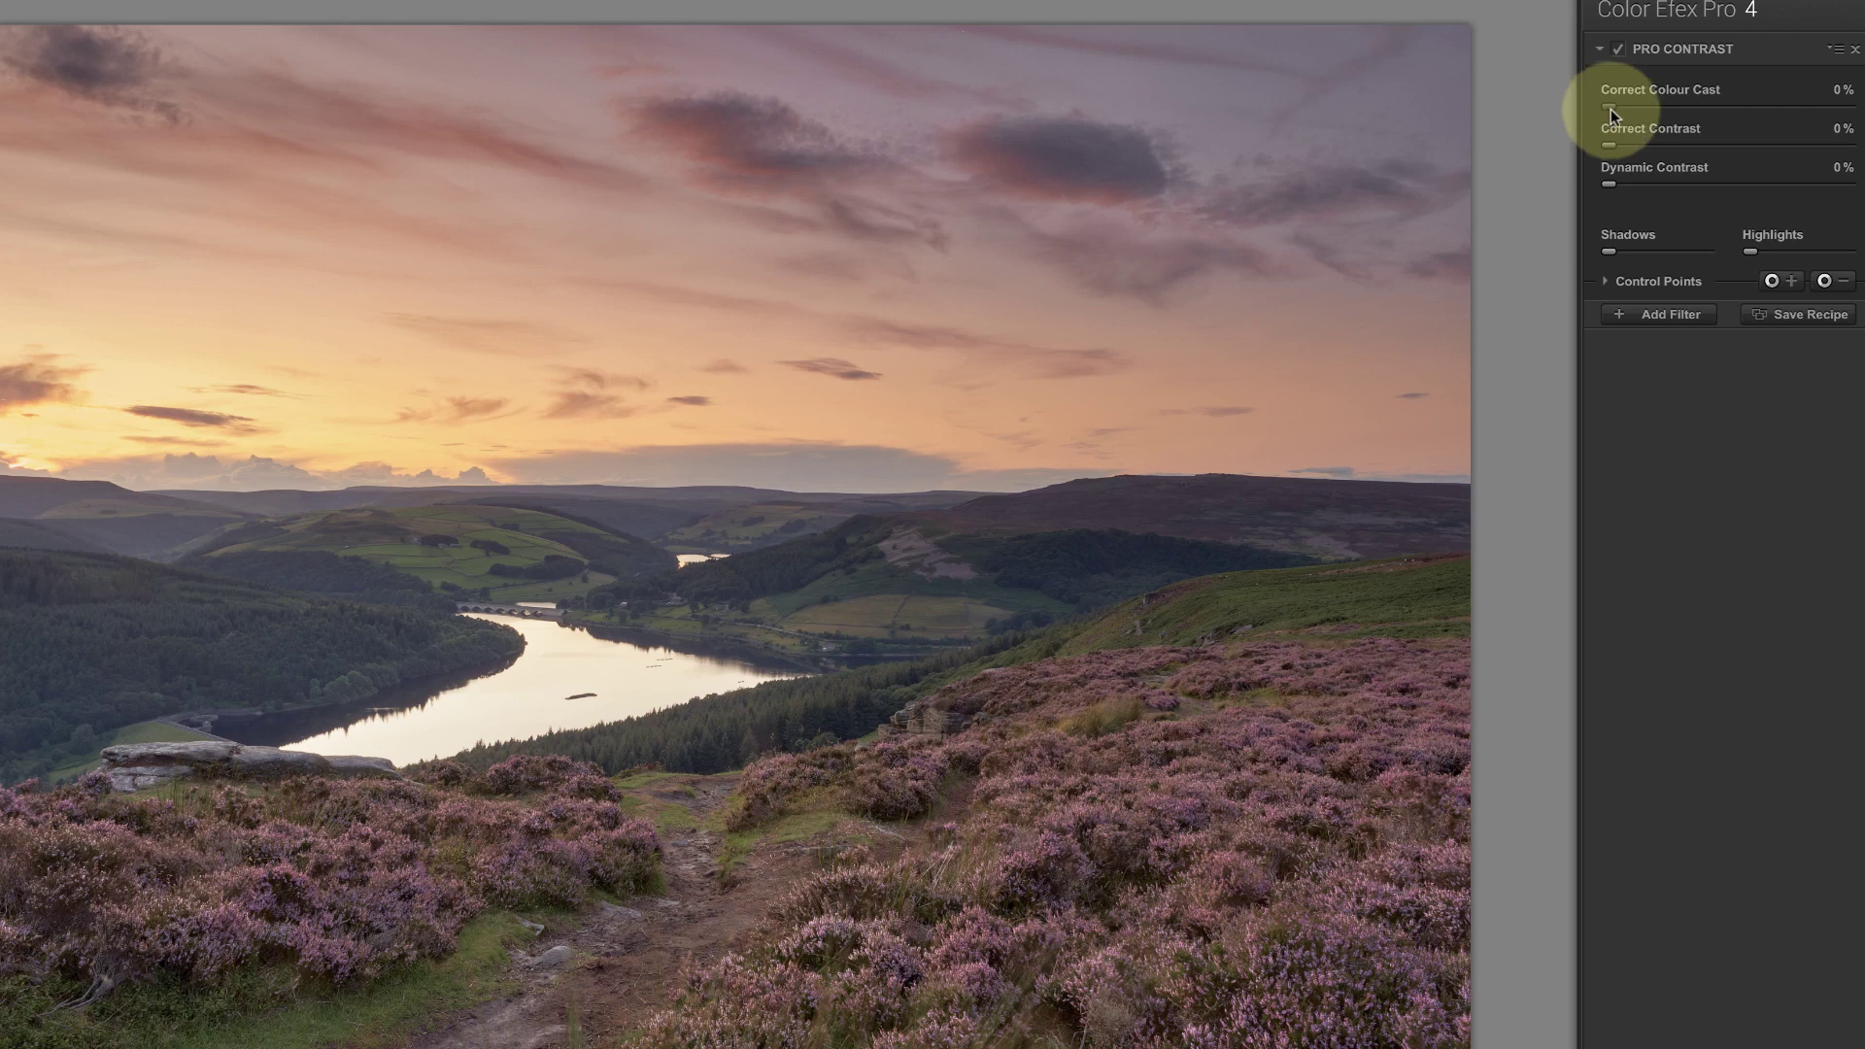
left_click_drag(1717, 112, 1857, 112)
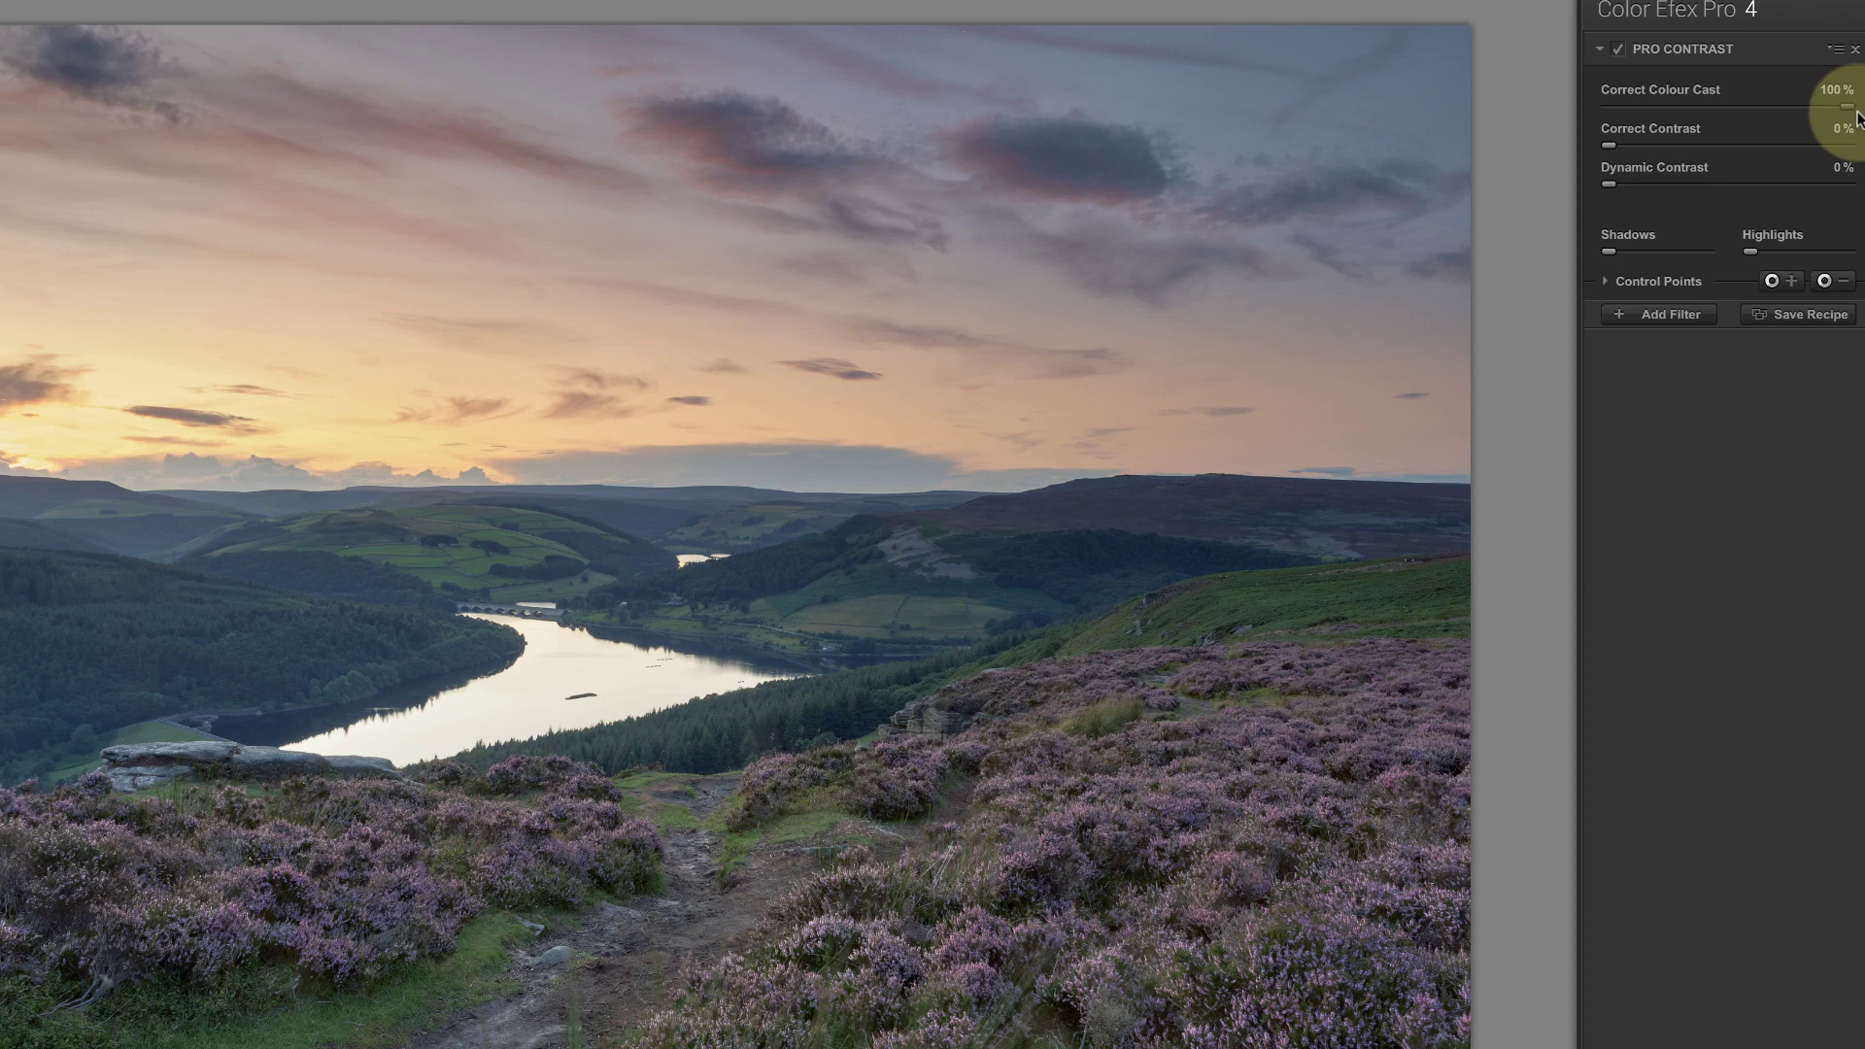
left_click_drag(1855, 112, 1723, 109)
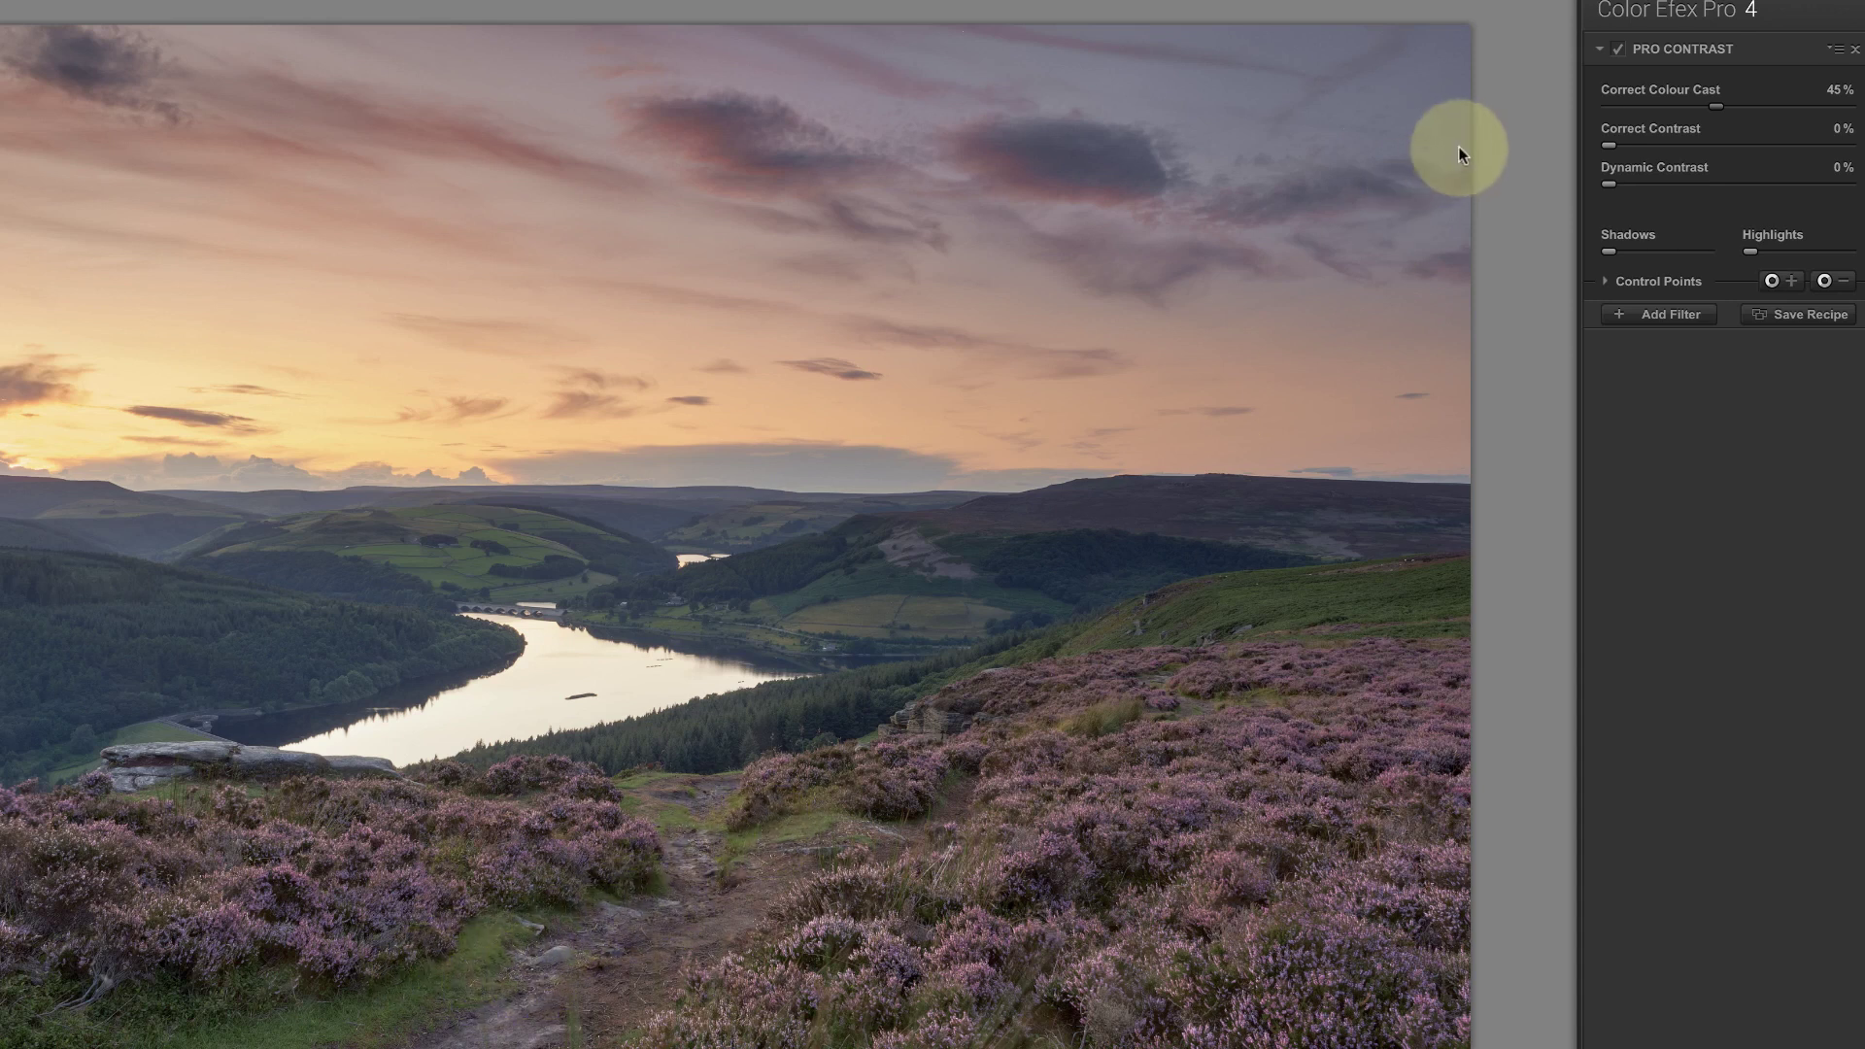
left_click(1619, 50)
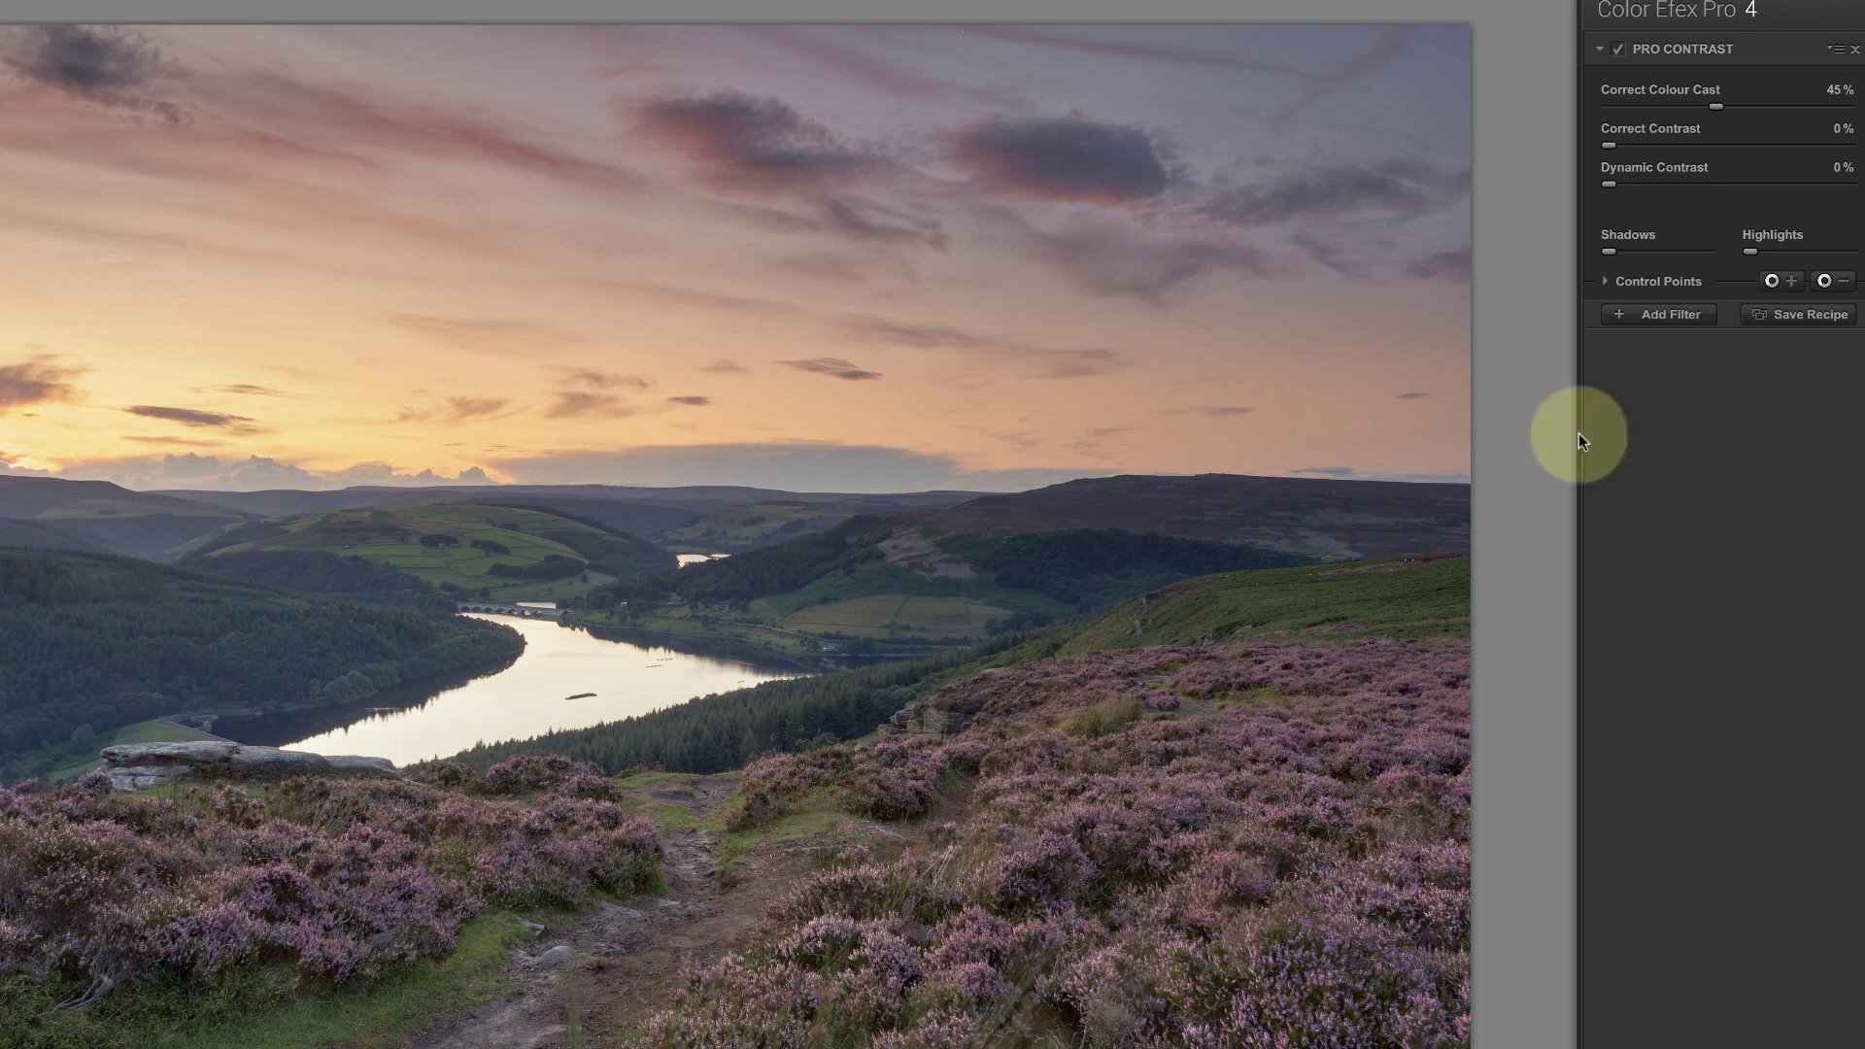
Place two enlarged control points on the heather, centre and lower left
left_click(1828, 283)
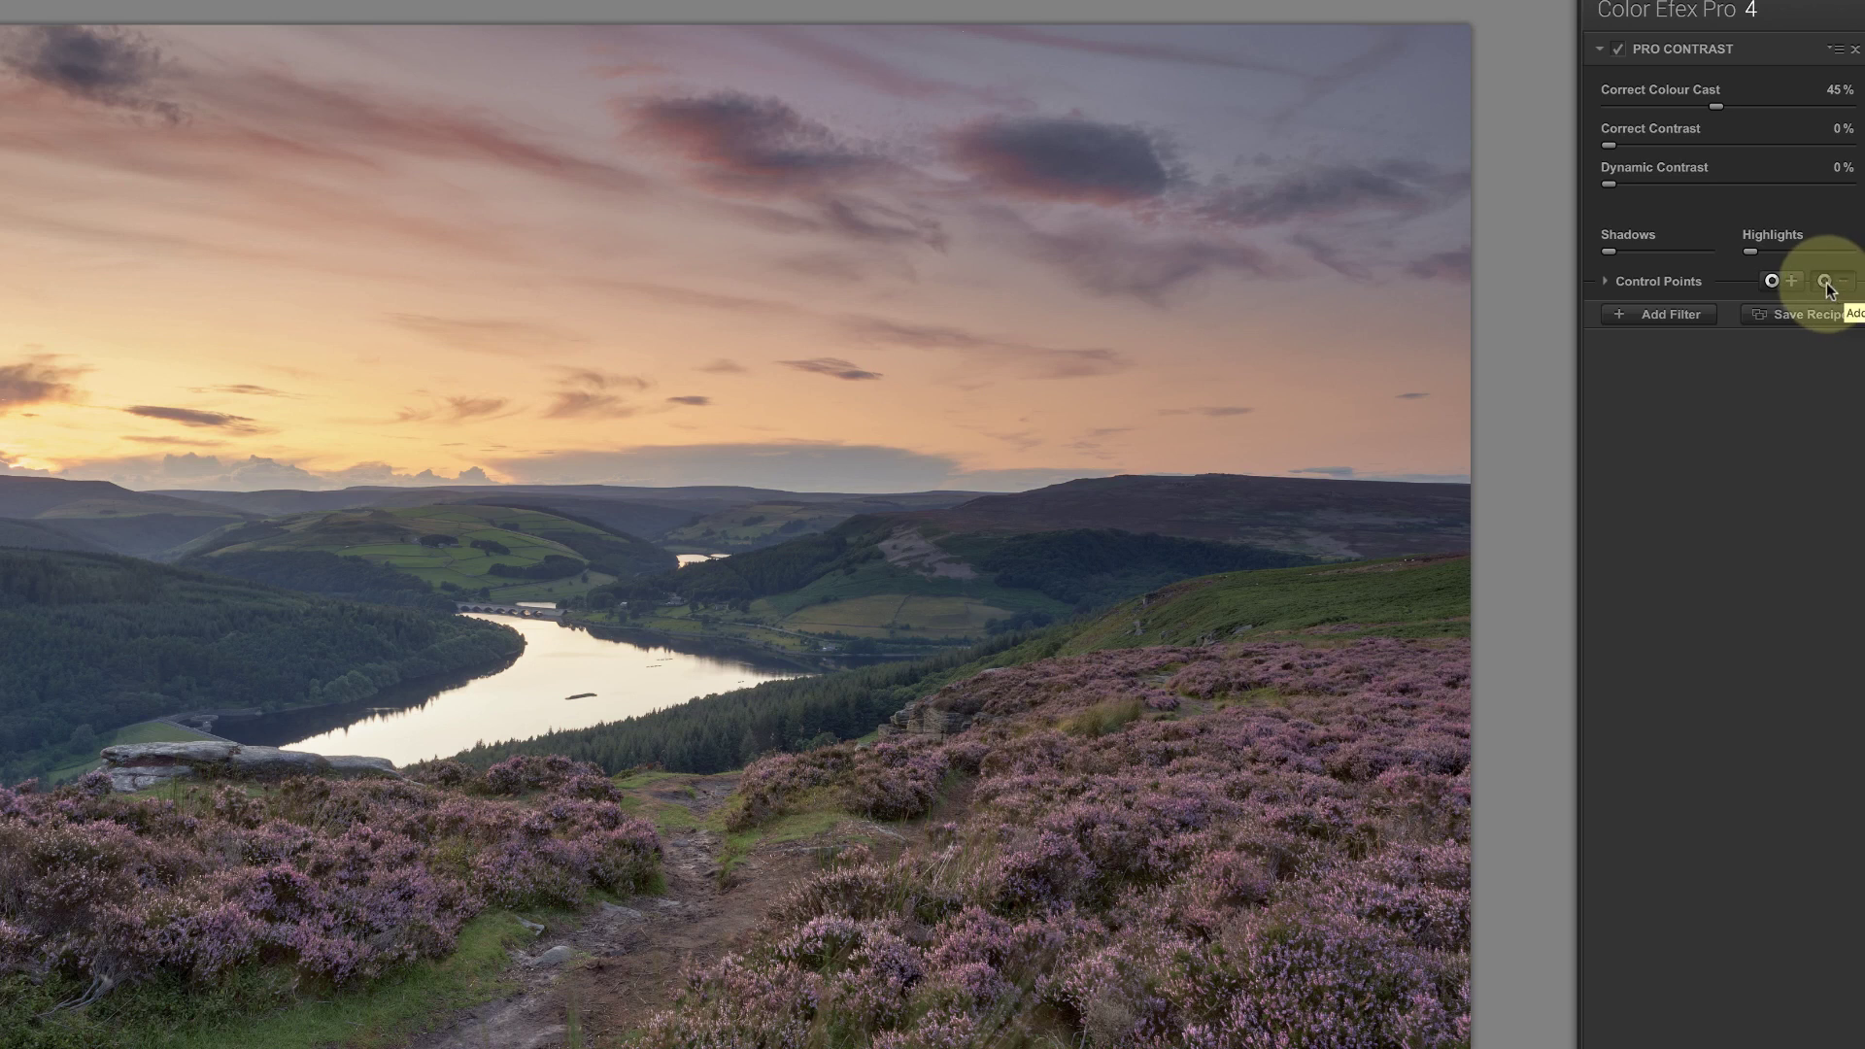
left_click(1095, 812)
mouse_move(1149, 816)
left_mouse_down()
mouse_move(1166, 812)
mouse_move(1134, 816)
mouse_move(1177, 813)
left_mouse_up()
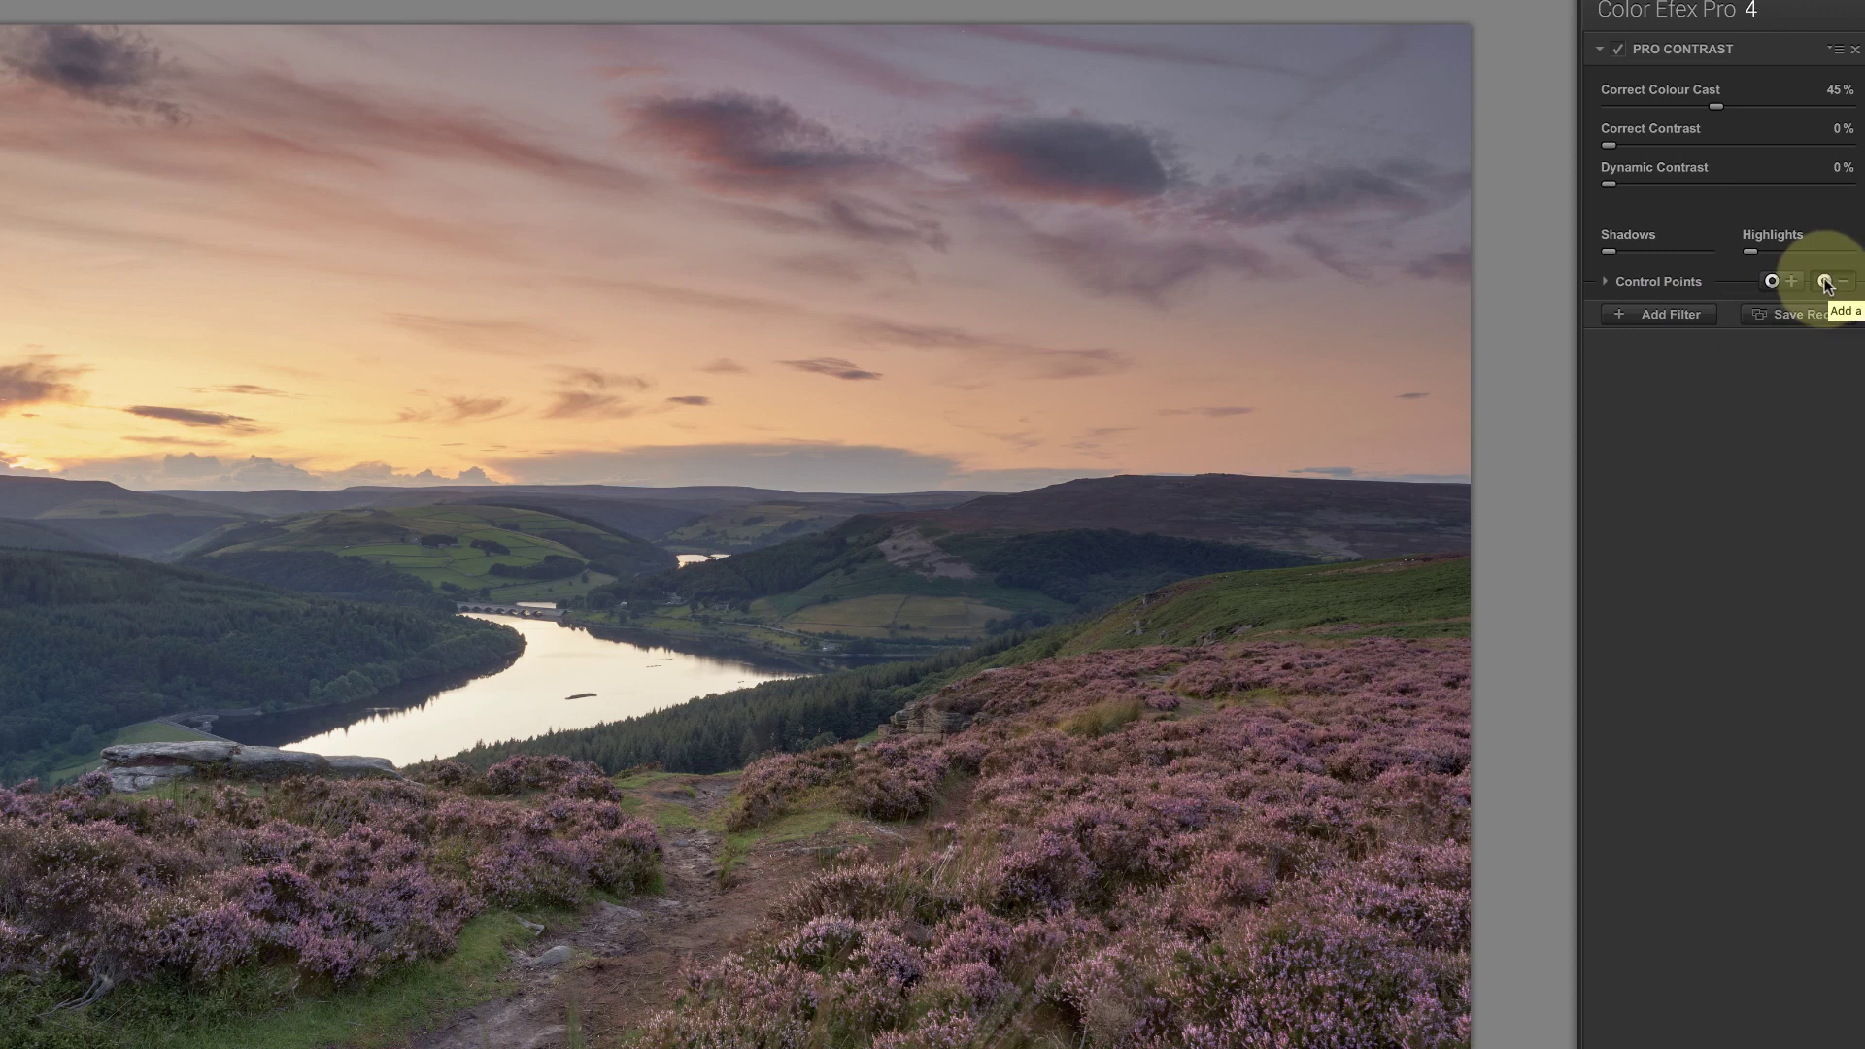
left_click(1790, 280)
left_click(258, 878)
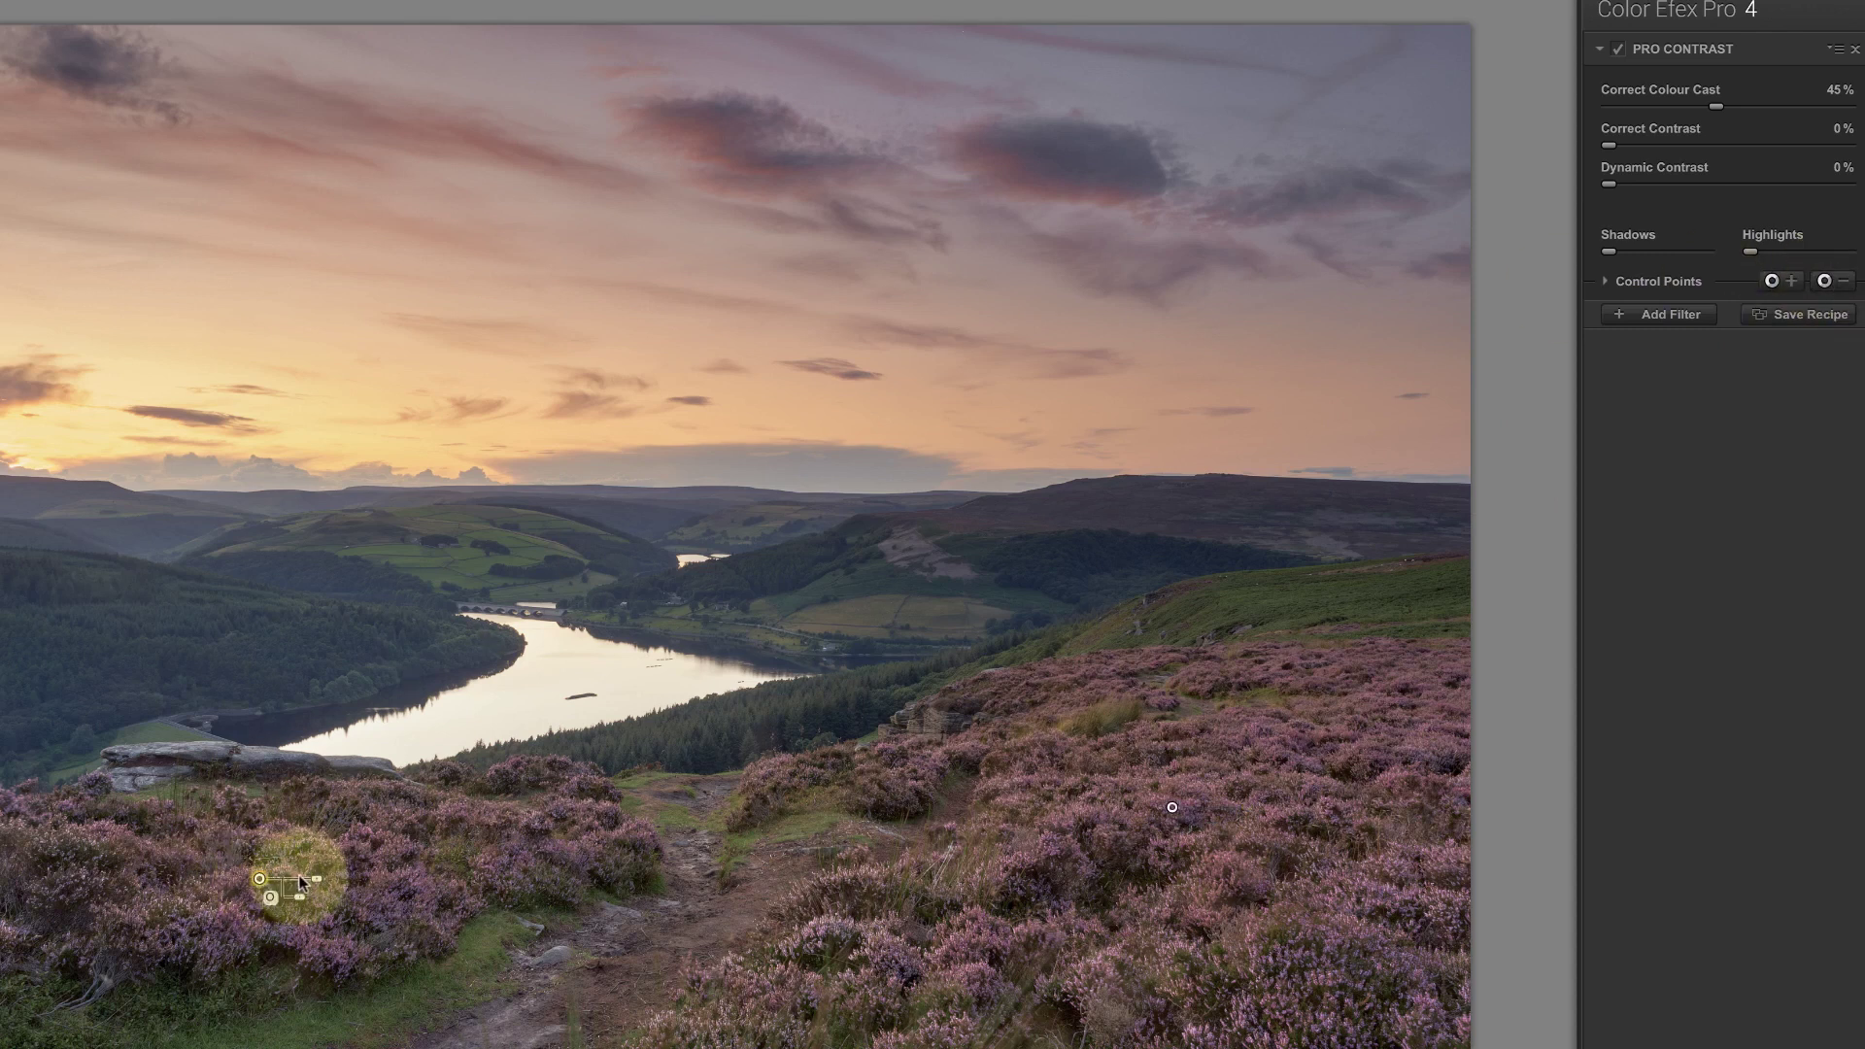
left_click_drag(315, 878, 322, 878)
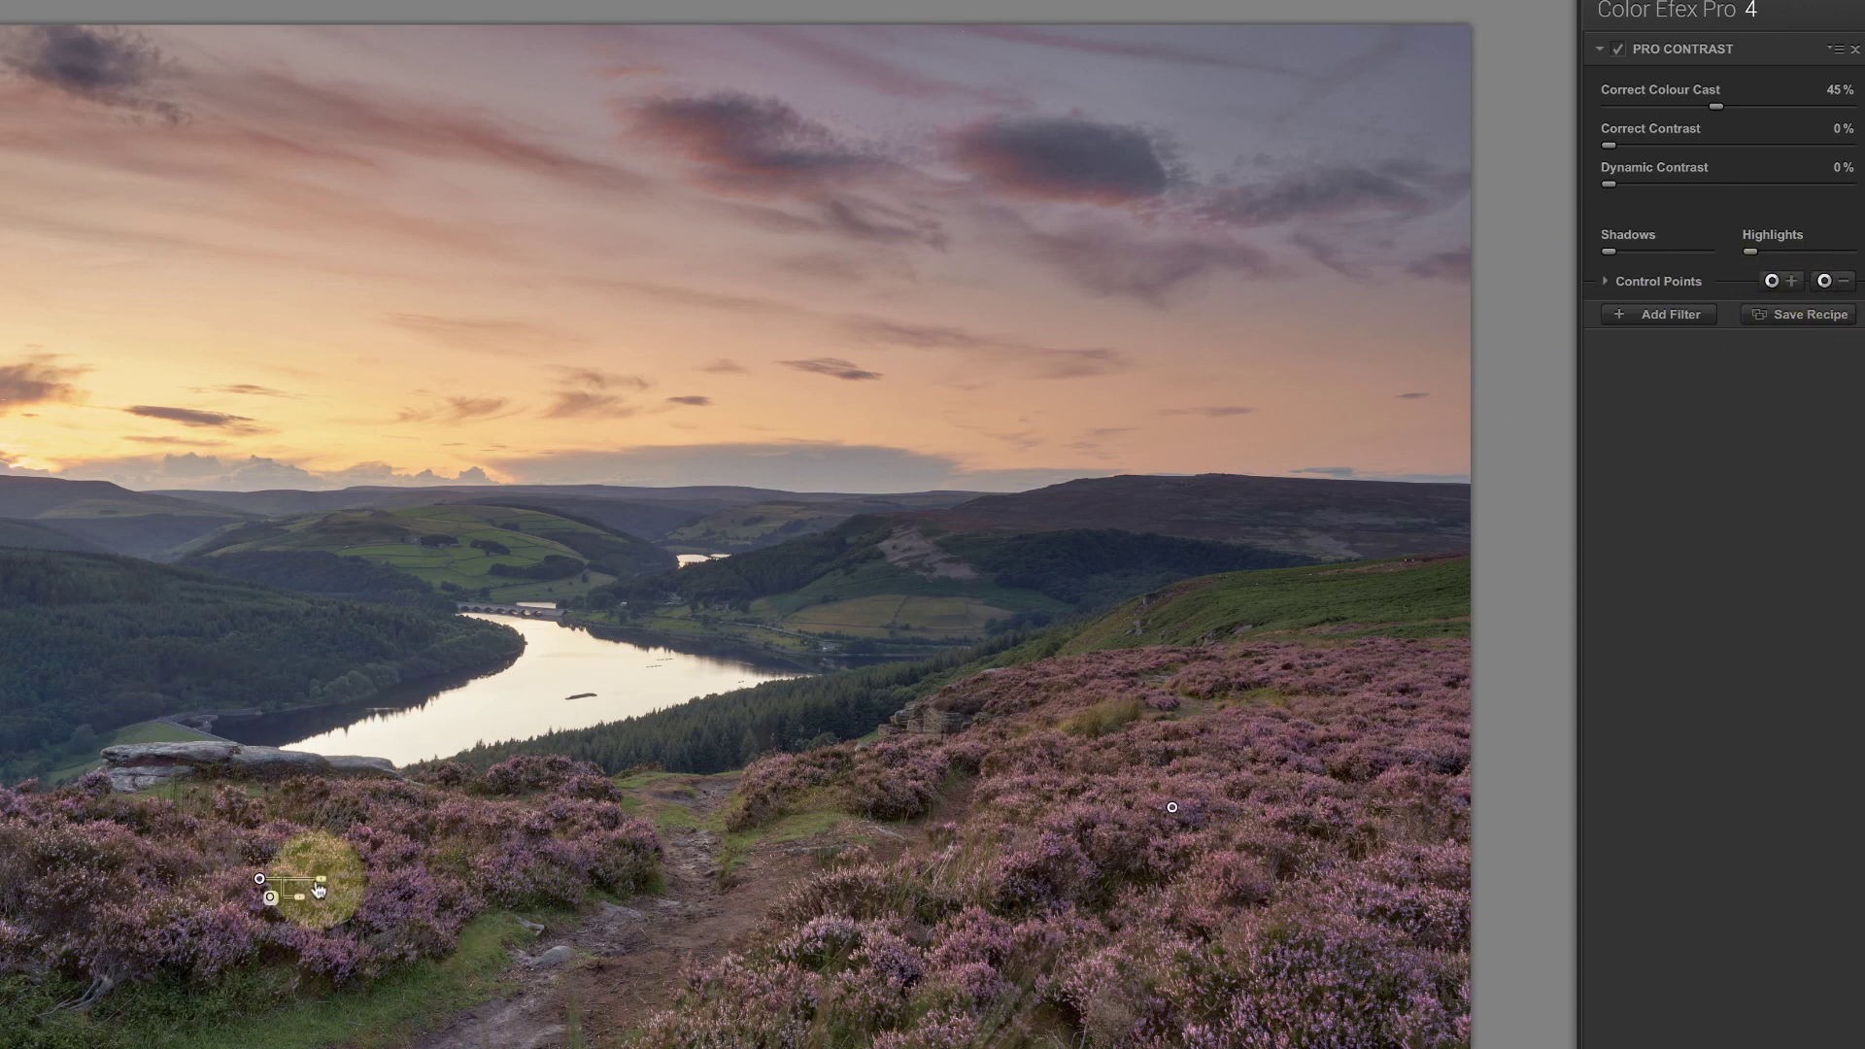
Add a resized negative control point in the sky to hold back the correction
left_click(1823, 281)
left_click(291, 214)
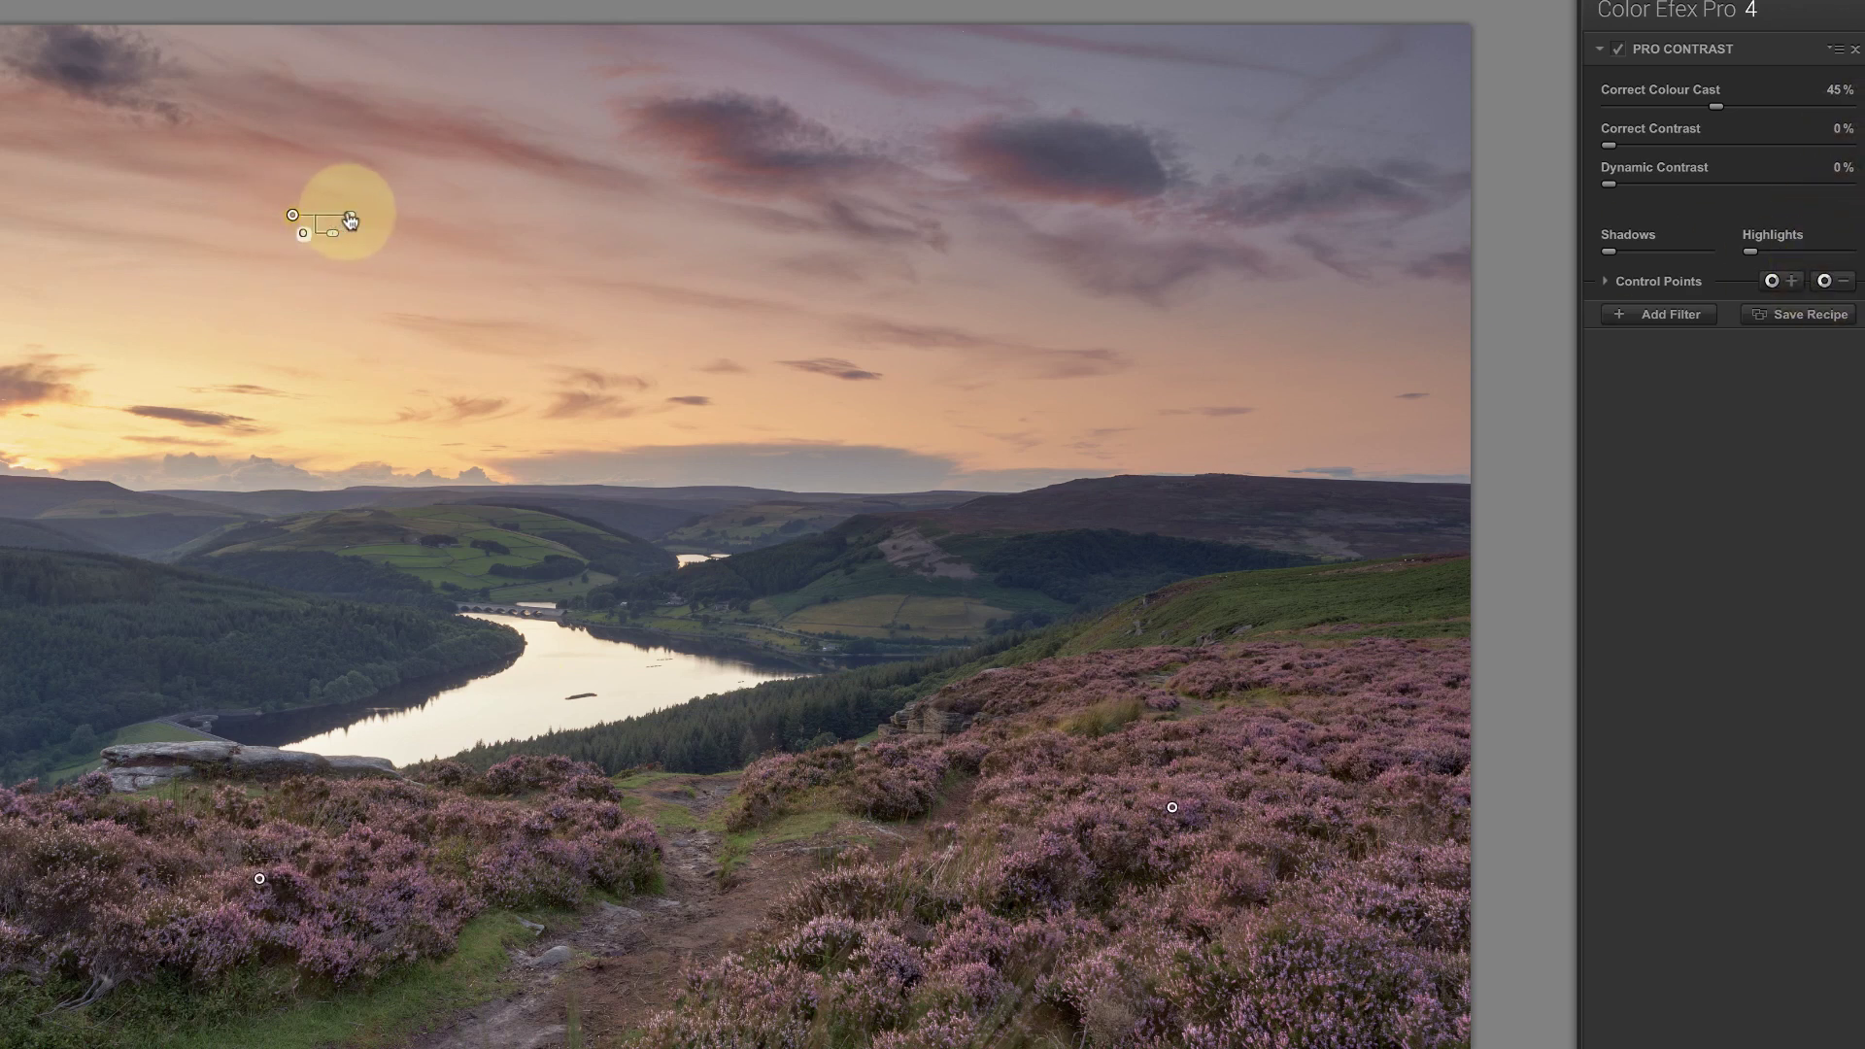
mouse_move(350, 219)
left_mouse_down()
mouse_move(391, 221)
mouse_move(370, 220)
left_mouse_up()
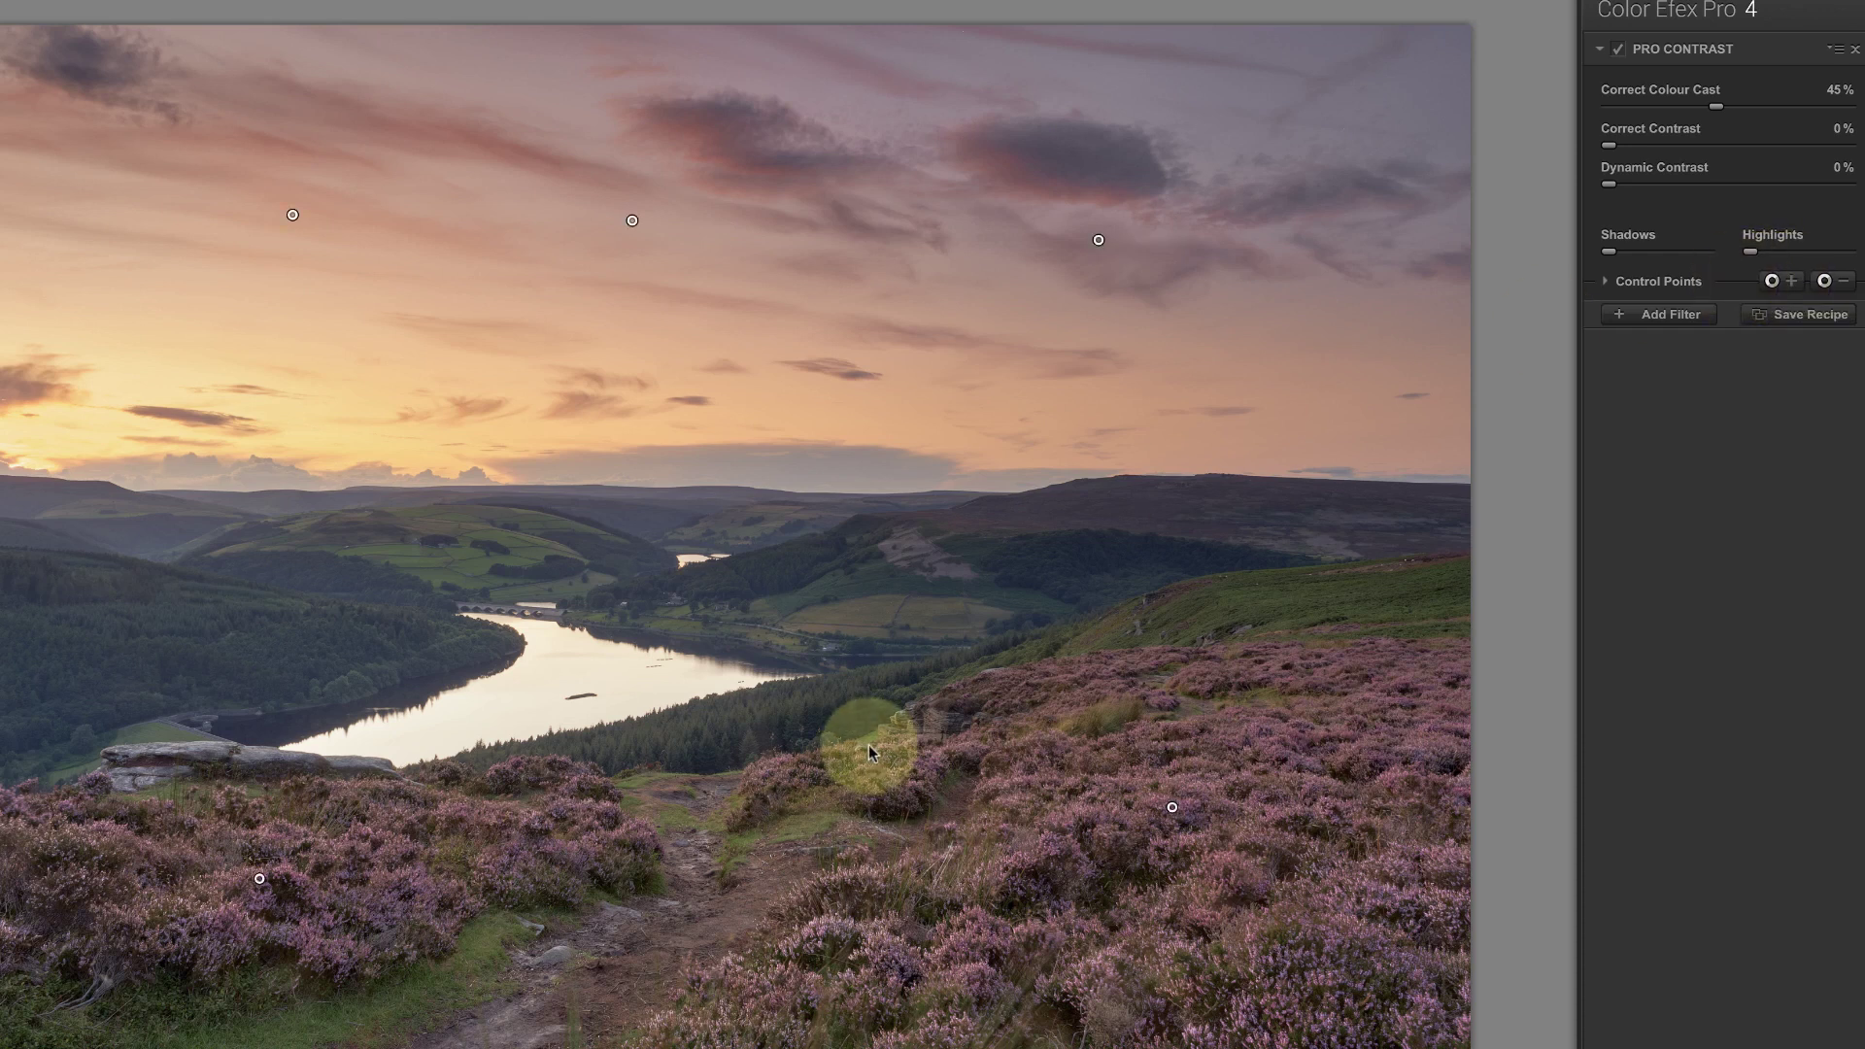
Add a control point near the path and move it down onto the heather
left_click(1790, 281)
left_click(736, 853)
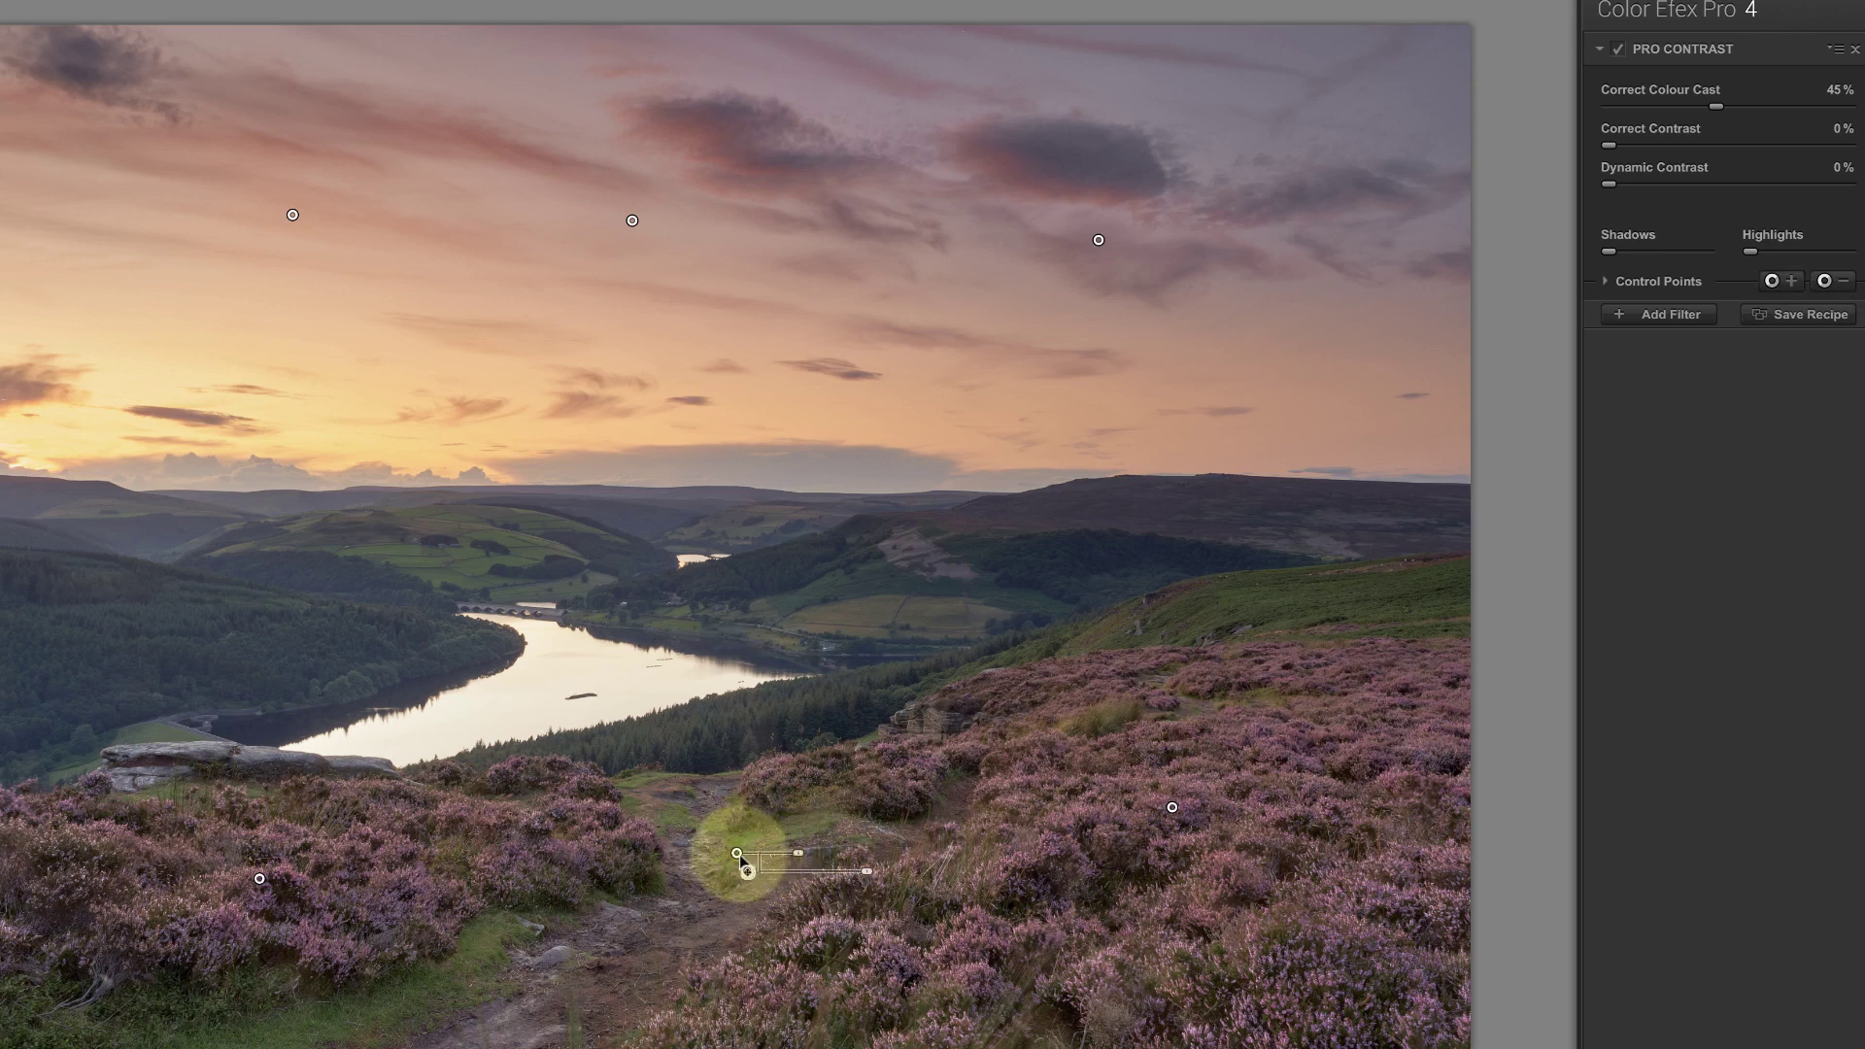
left_click_drag(738, 857, 681, 933)
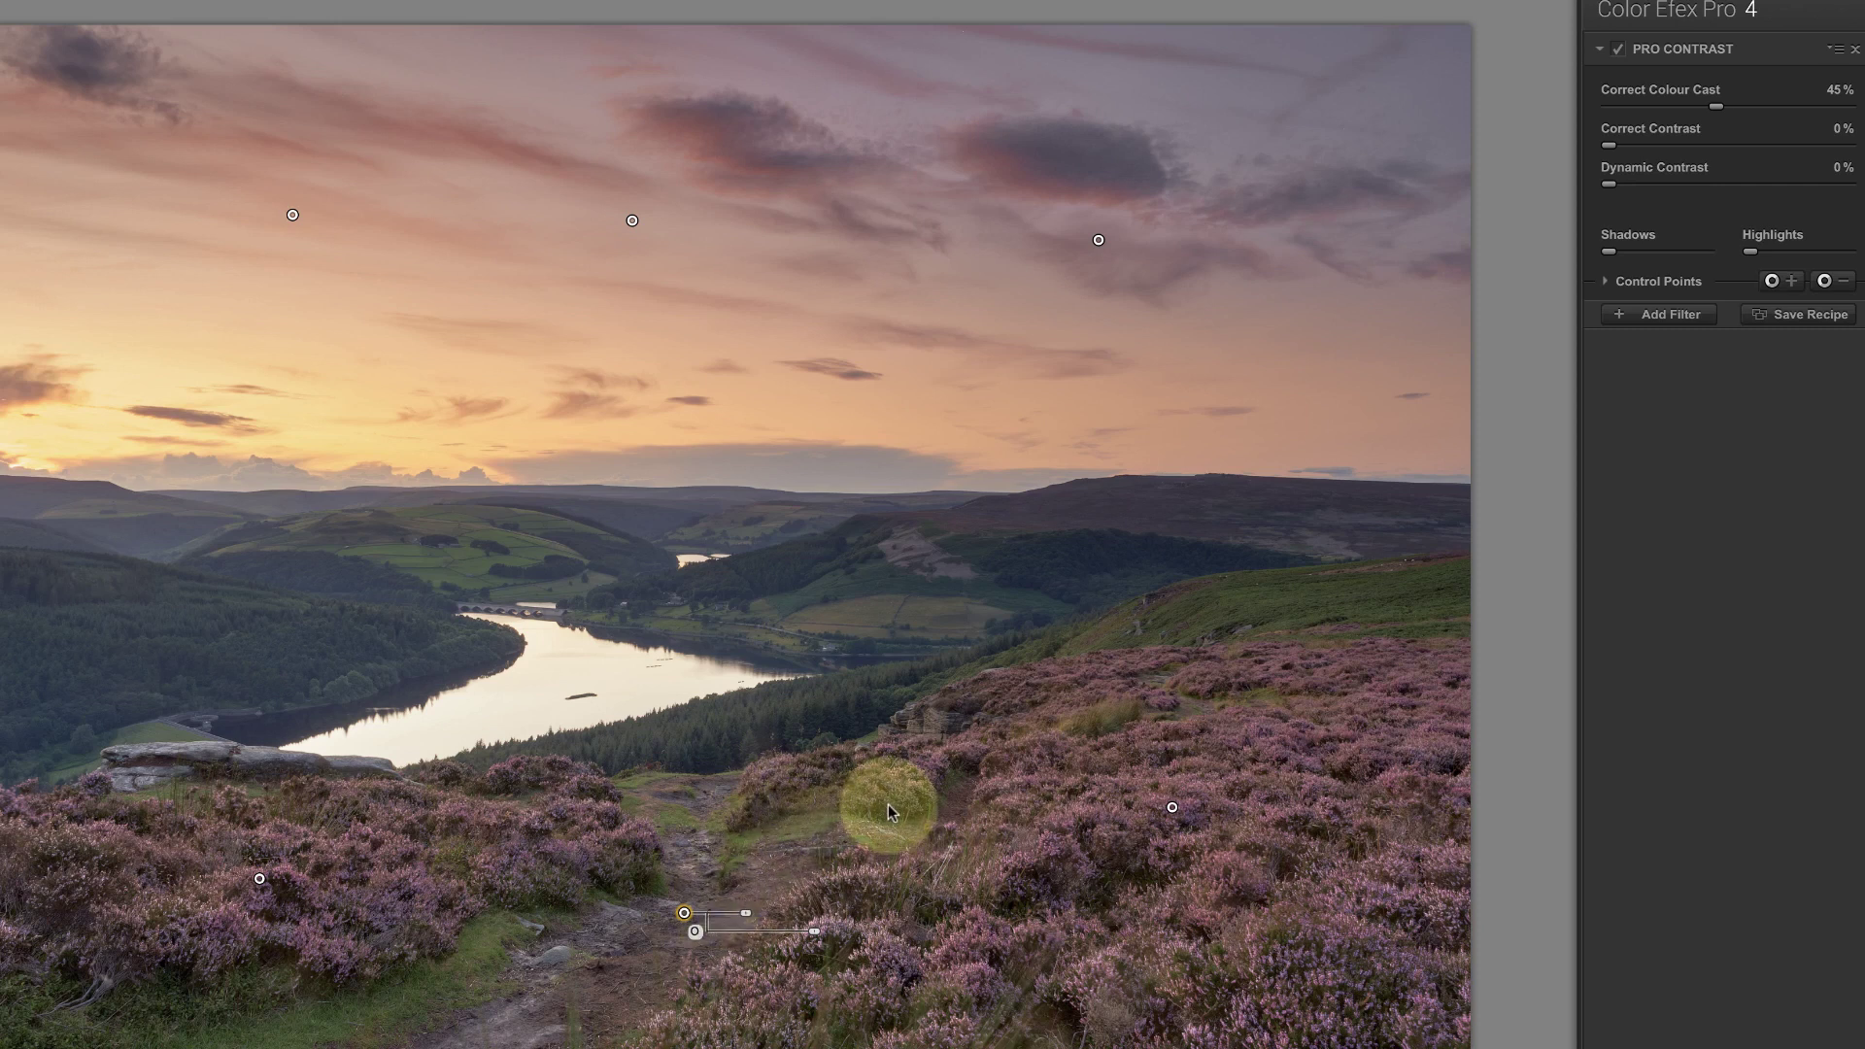
Add control points on both hillsides, with left opacity 57% and right opacity 50%
left_click(1772, 281)
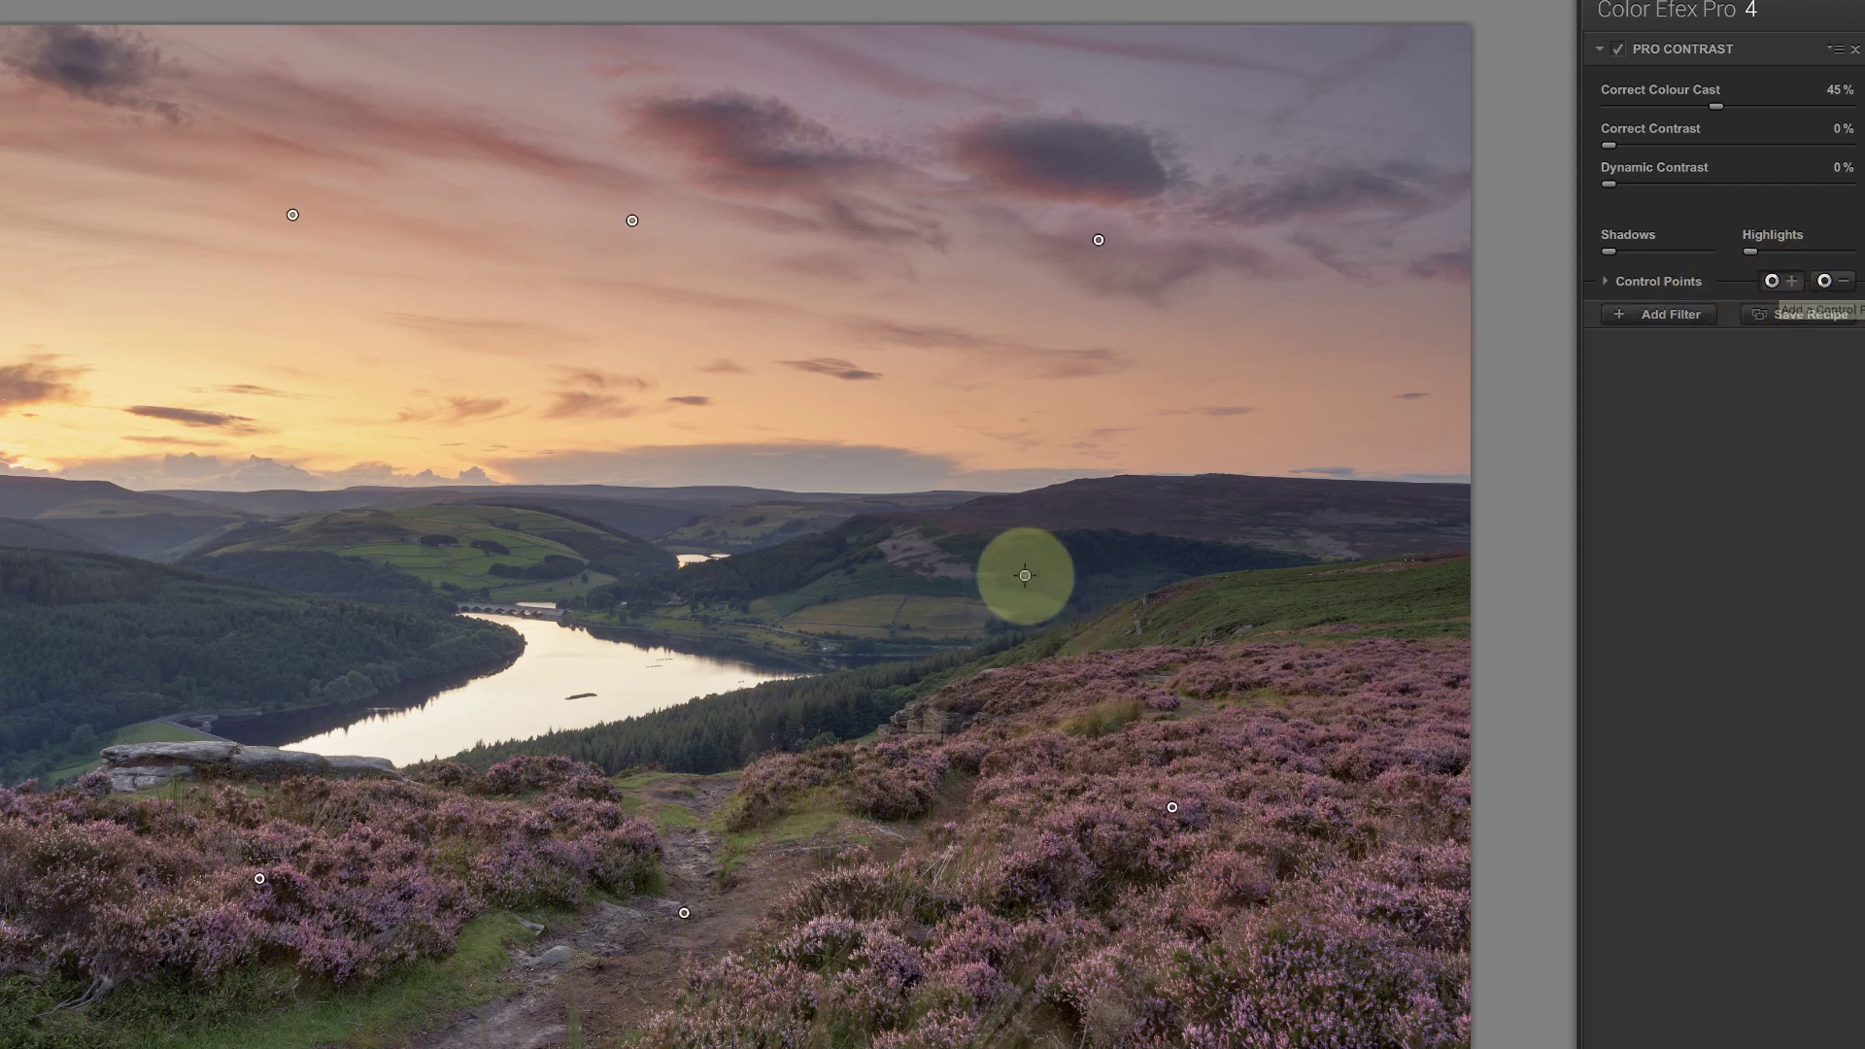
left_click(974, 576)
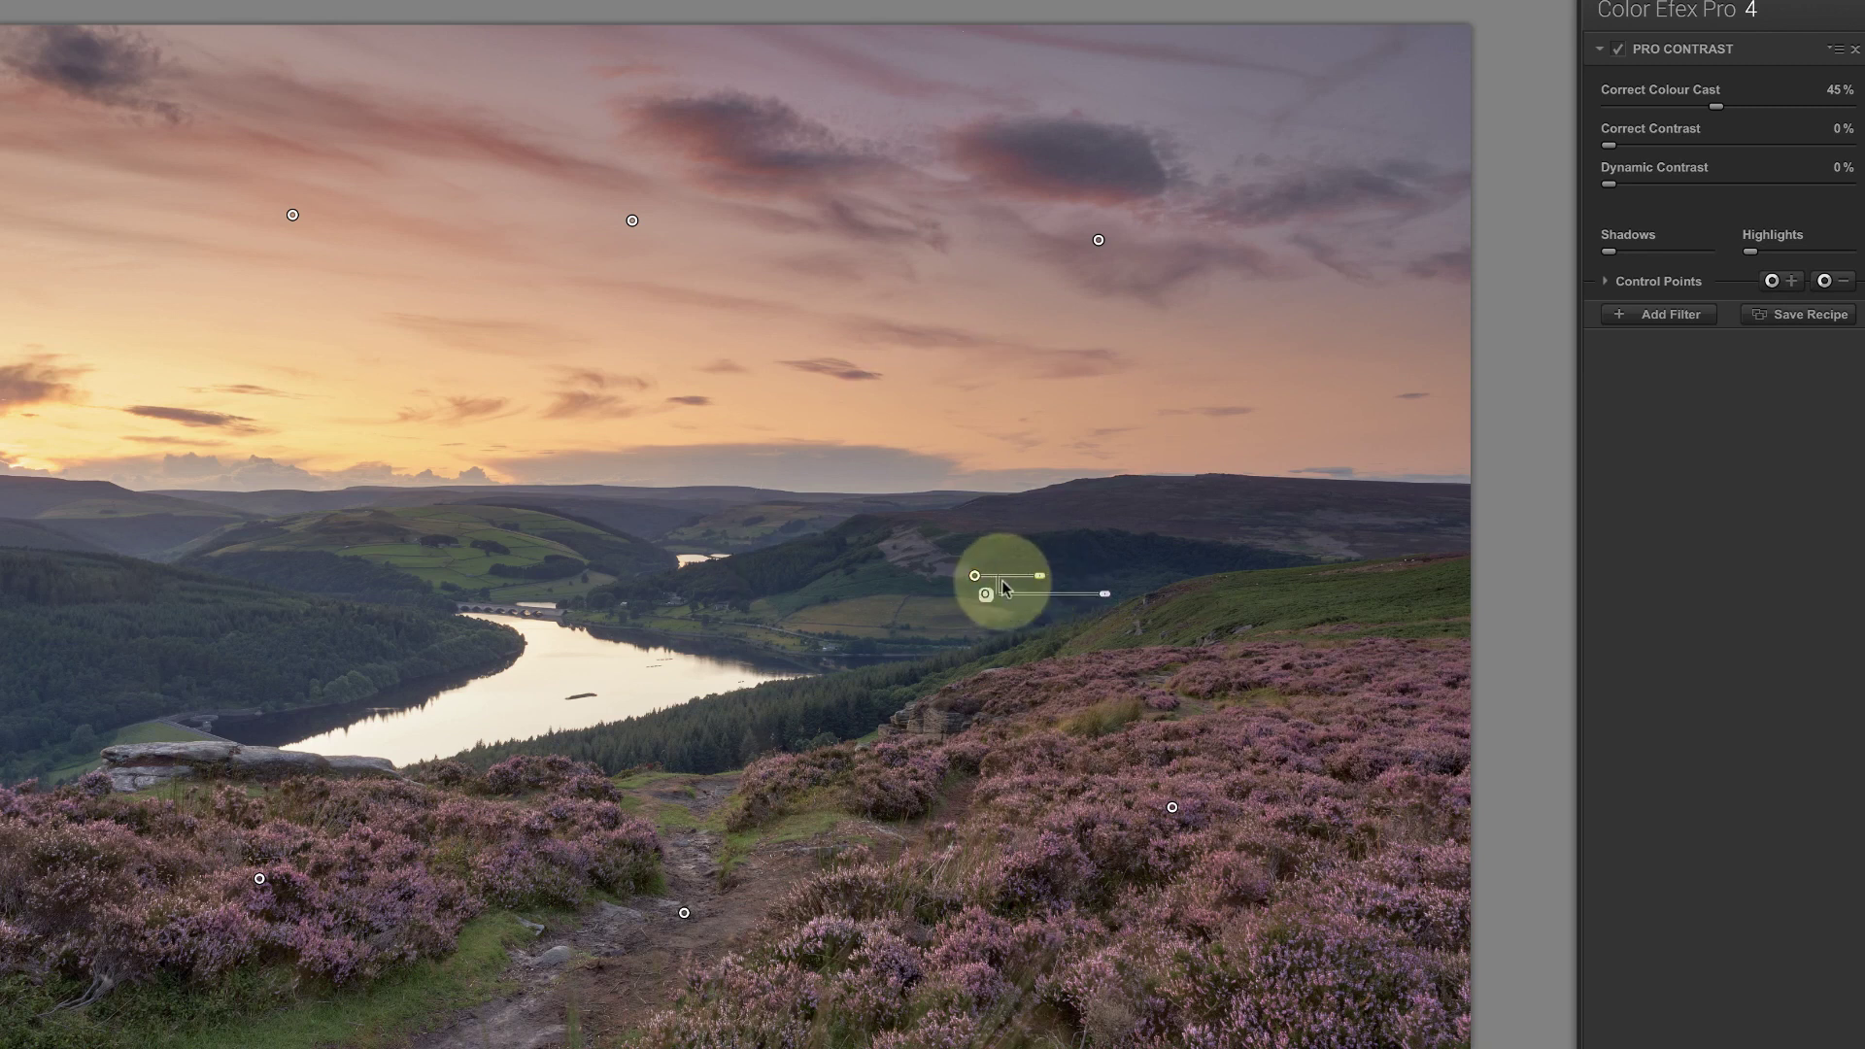
left_click_drag(981, 584, 202, 621)
left_click(435, 621)
left_click_drag(536, 577, 532, 559)
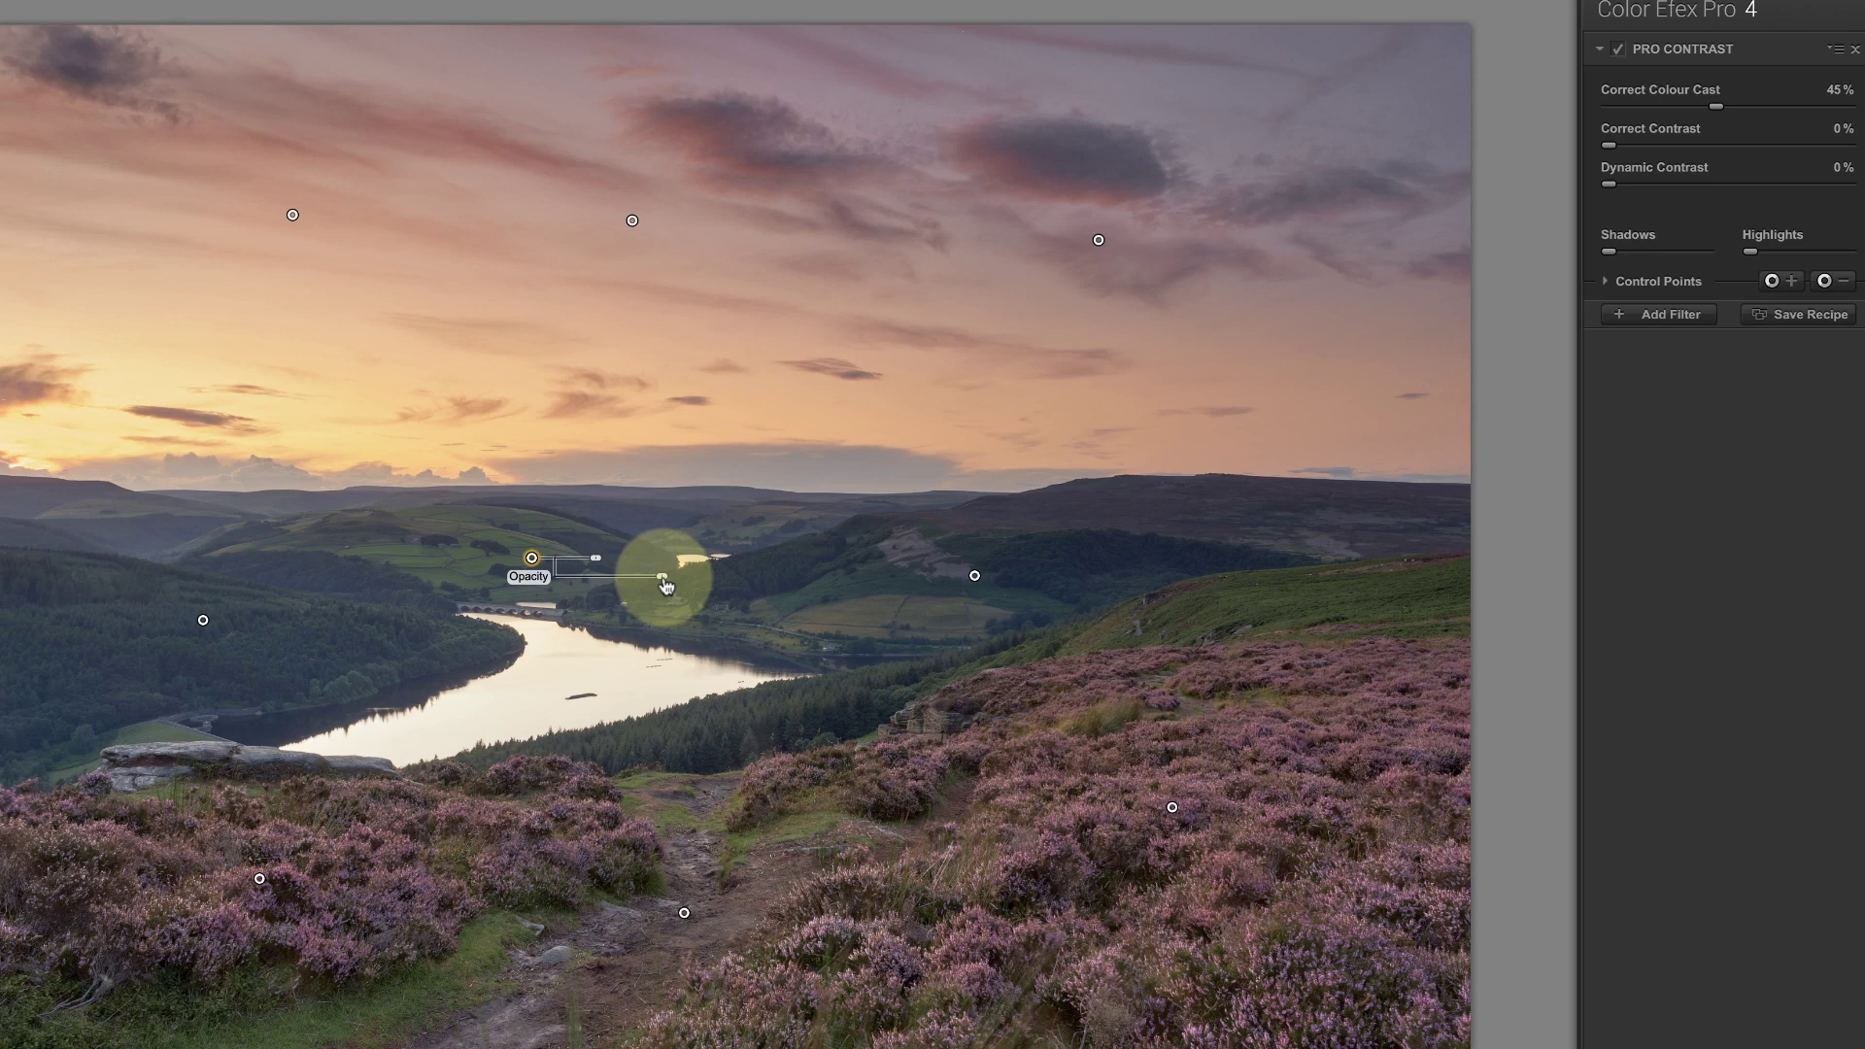
left_click_drag(666, 584, 535, 558)
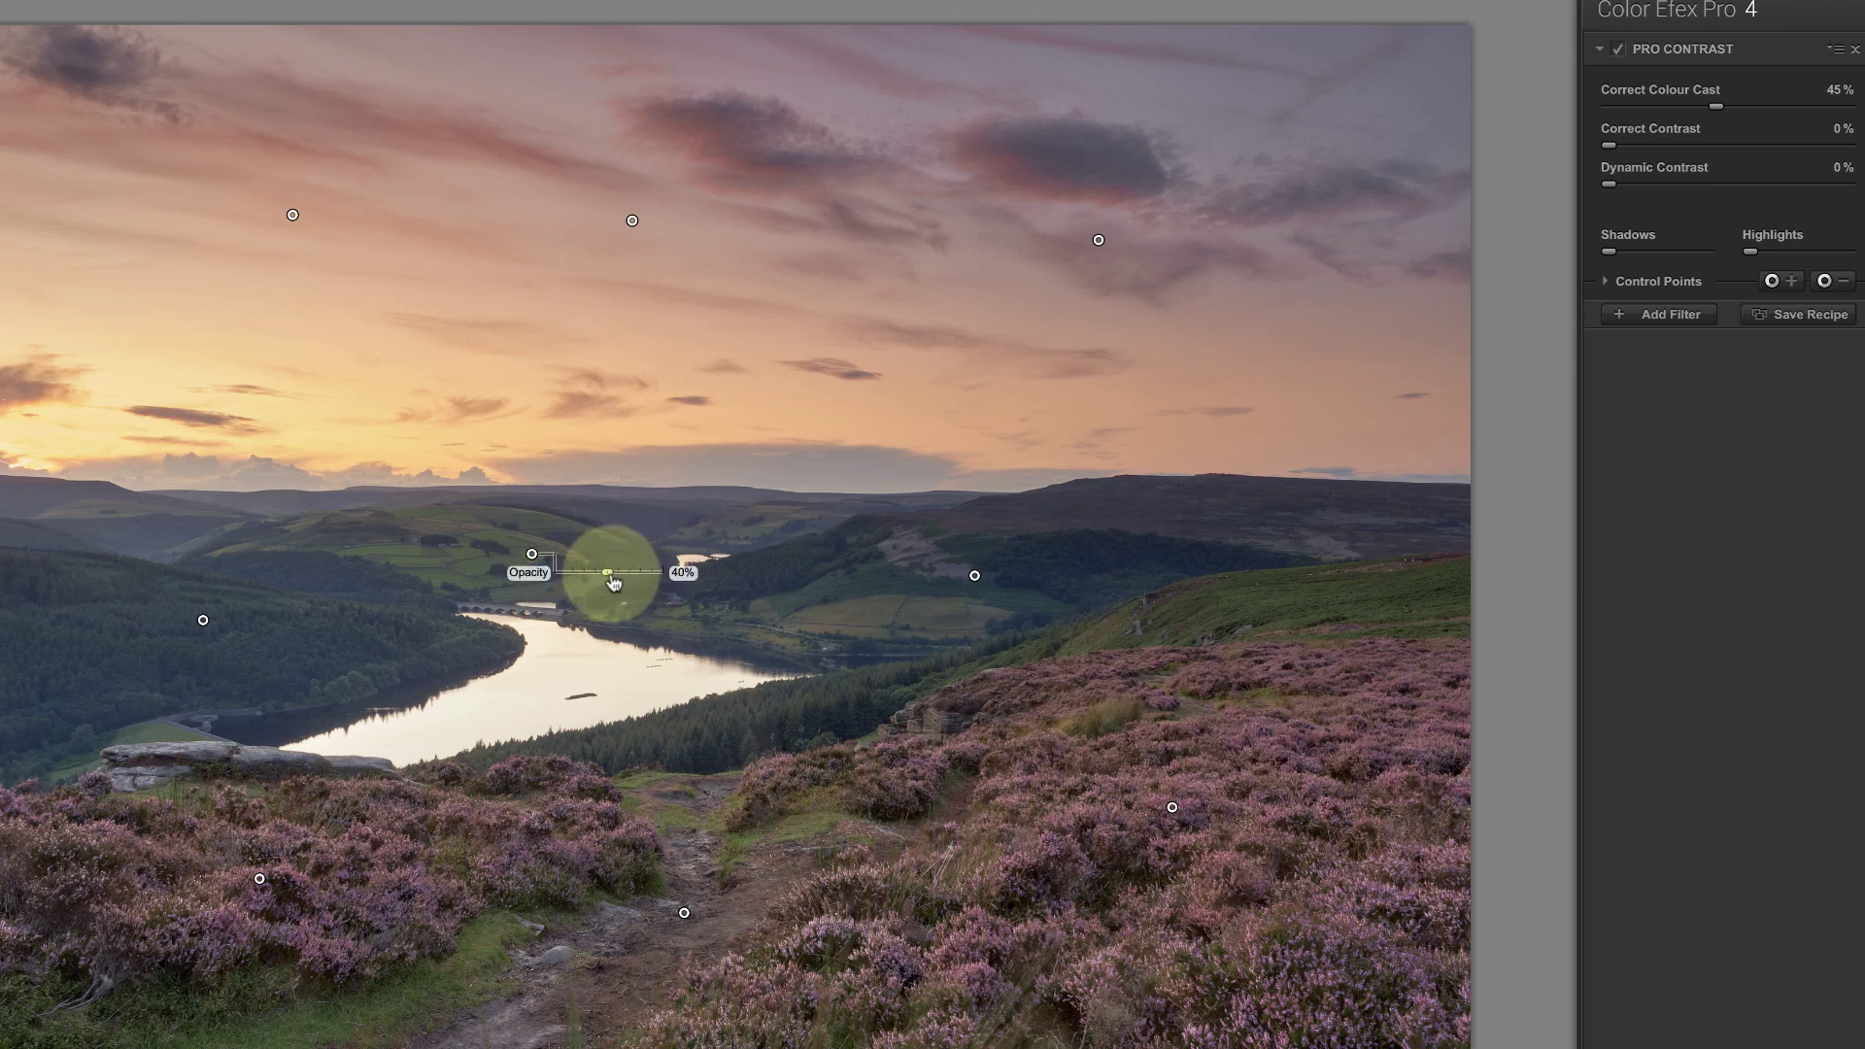
left_click(975, 586)
left_click_drag(975, 586, 950, 584)
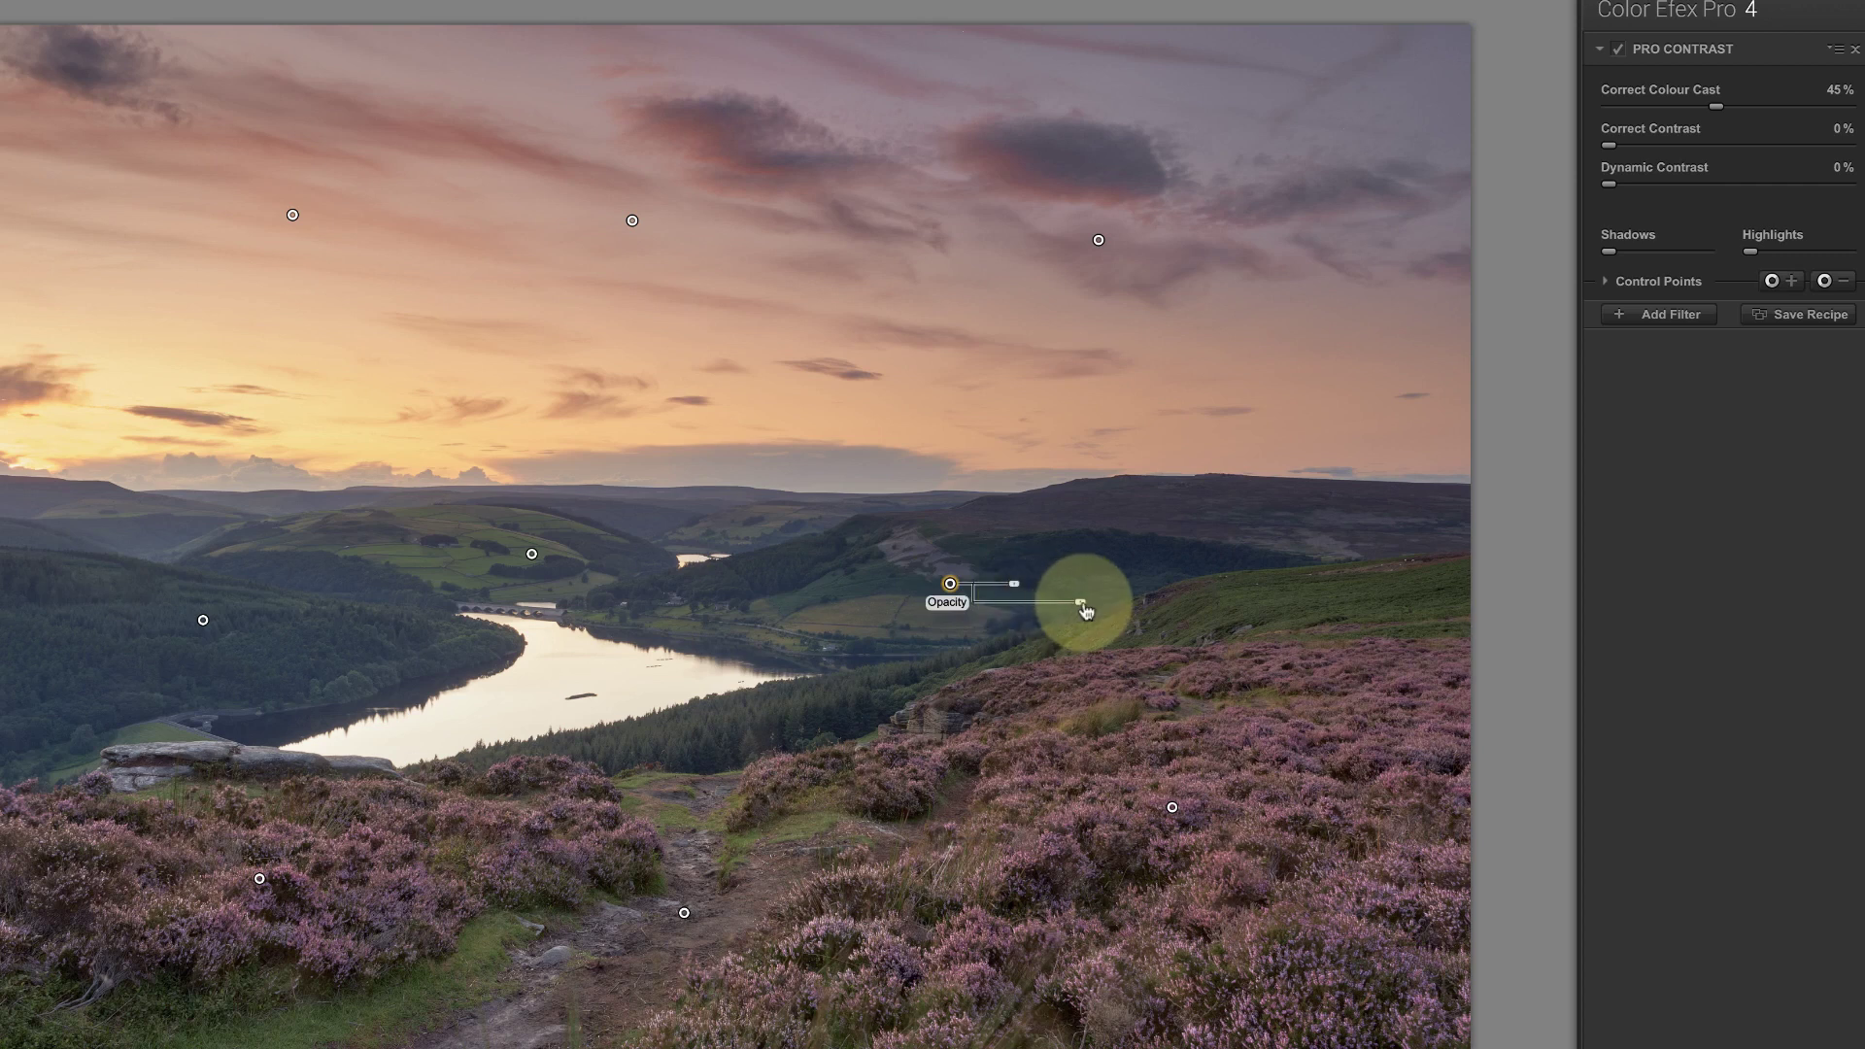
left_click_drag(1081, 602, 1037, 603)
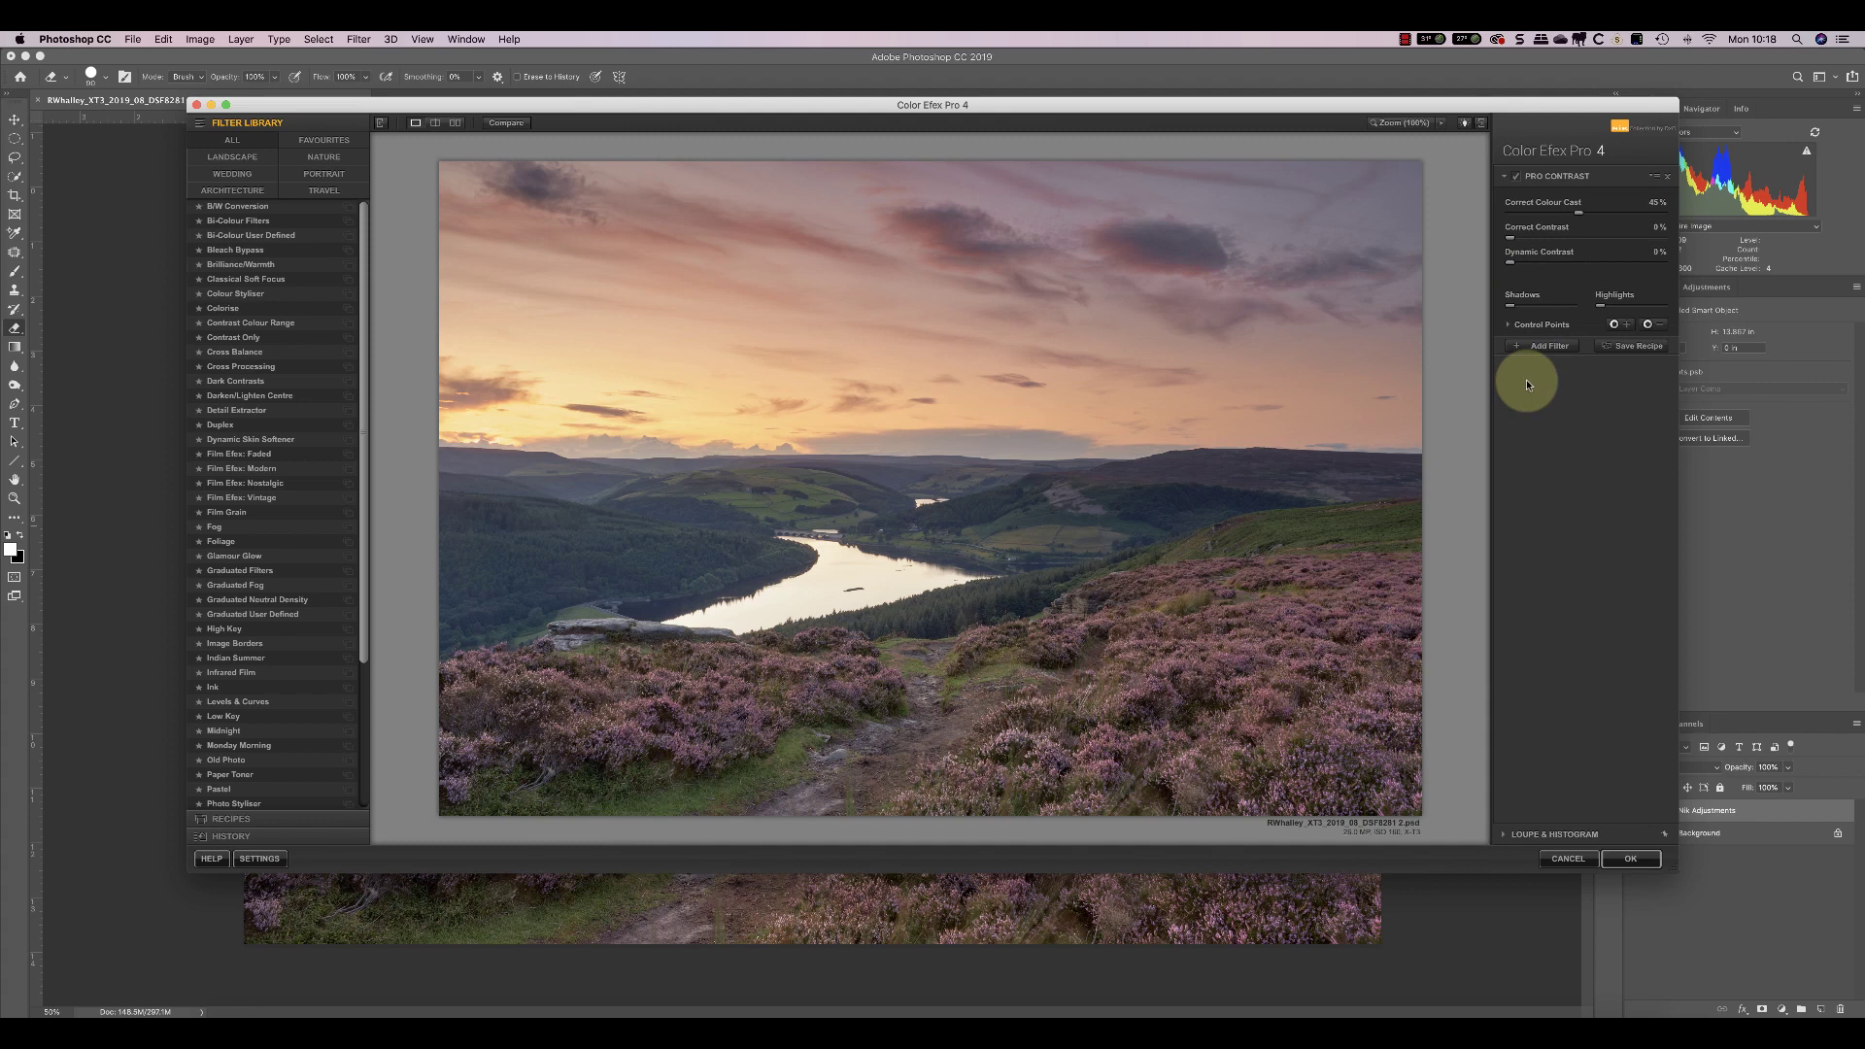
Stack a second Pro Contrast filter with Dynamic Contrast 33% and Correct Contrast 6%
left_click(1534, 346)
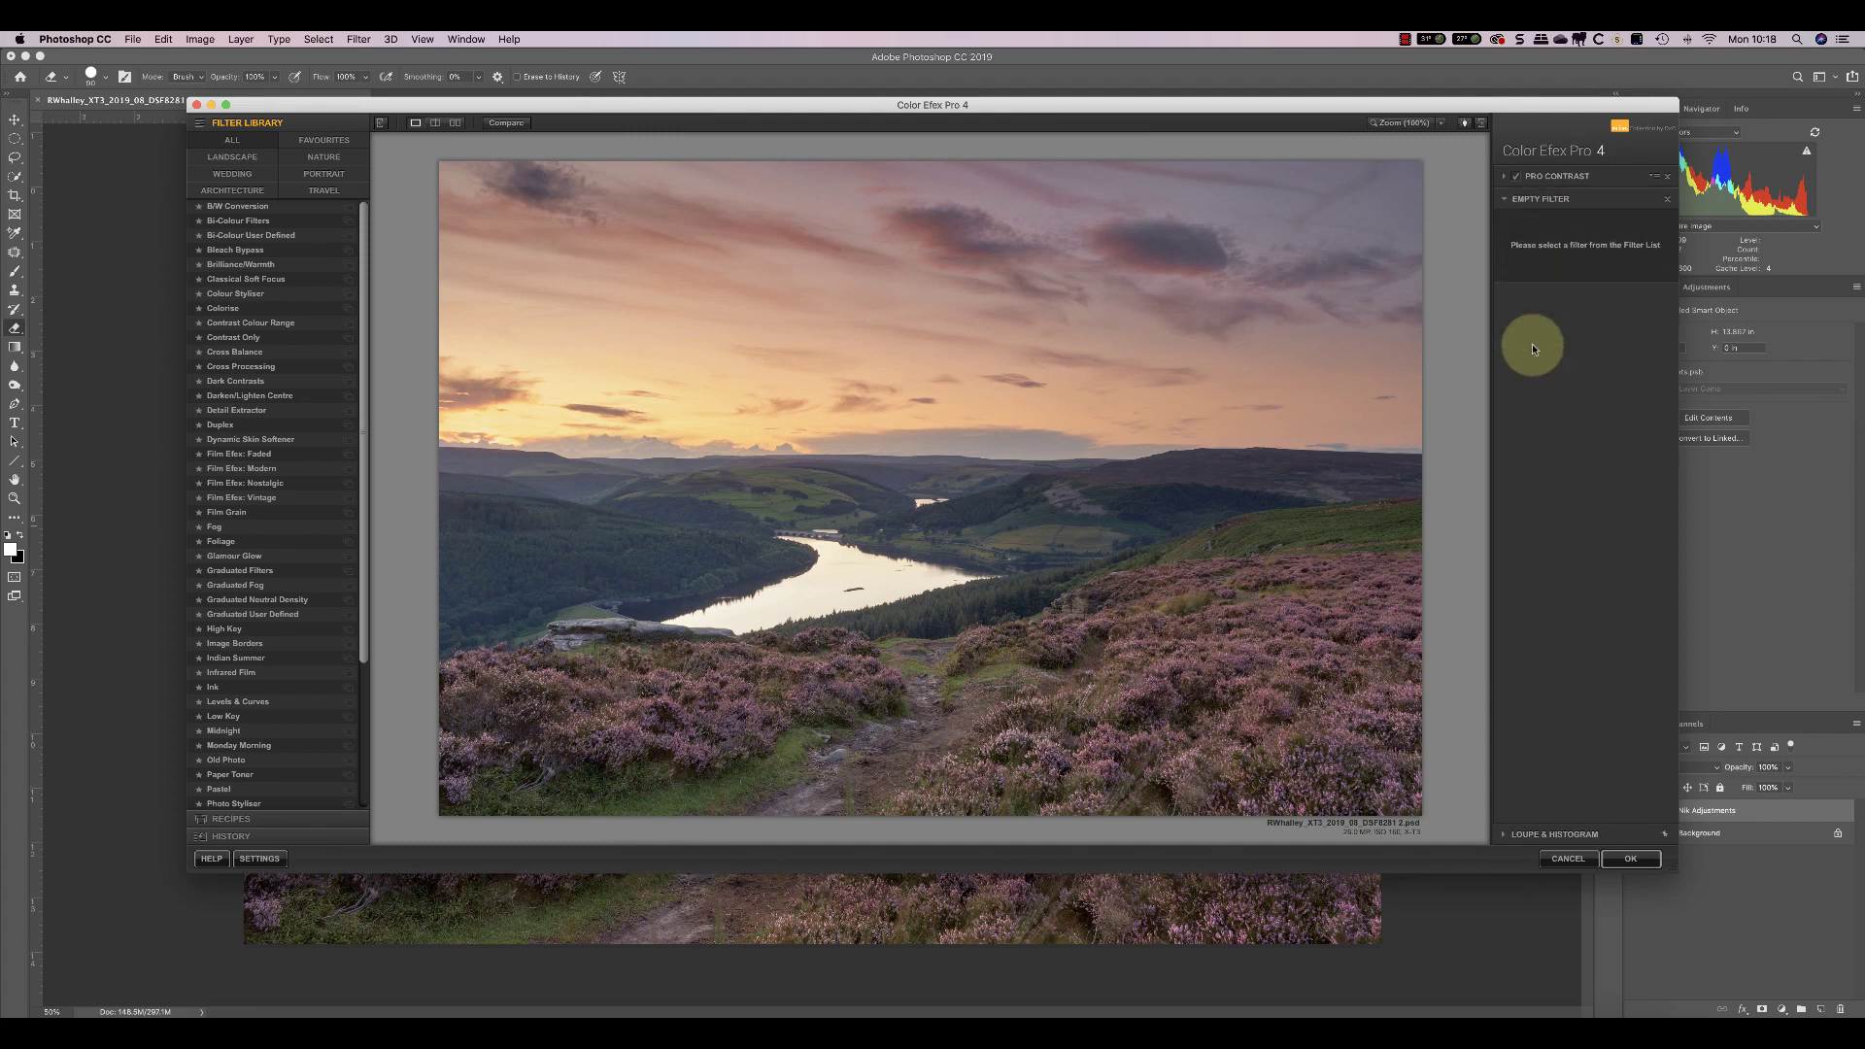
left_click_drag(365, 388, 370, 617)
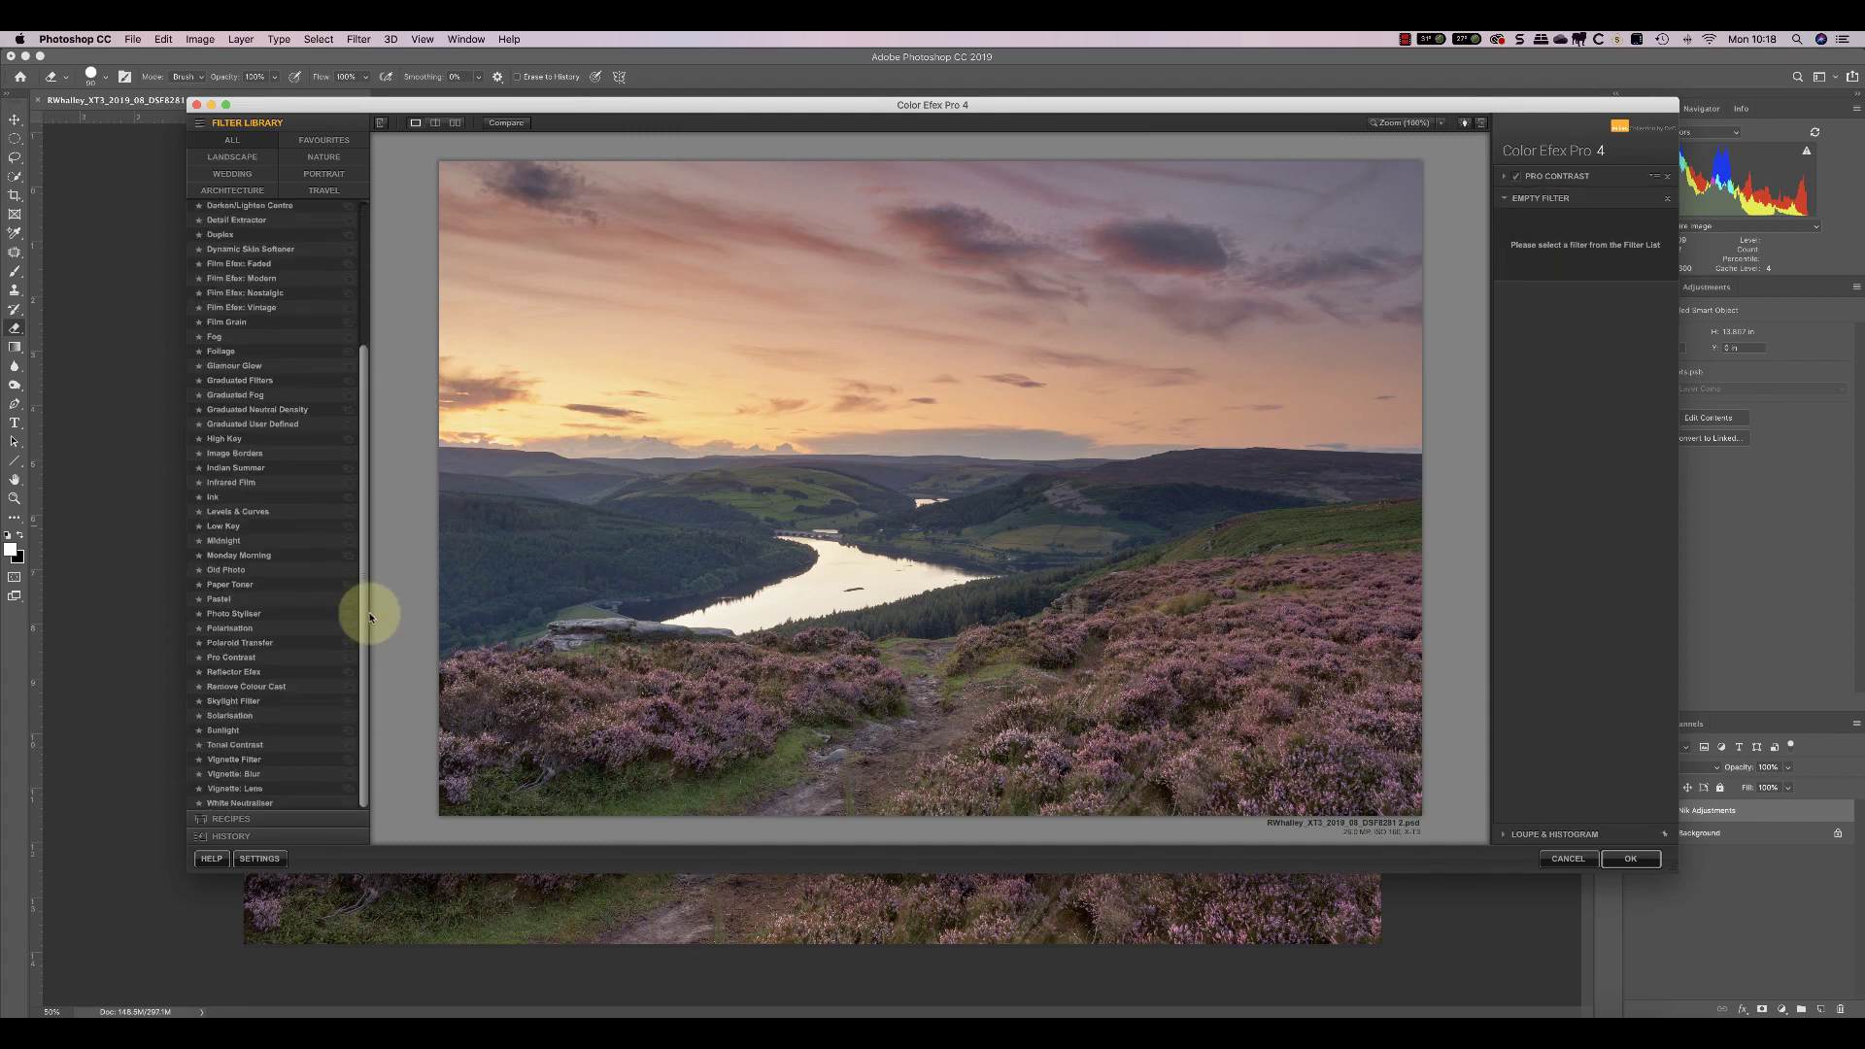
left_click(255, 657)
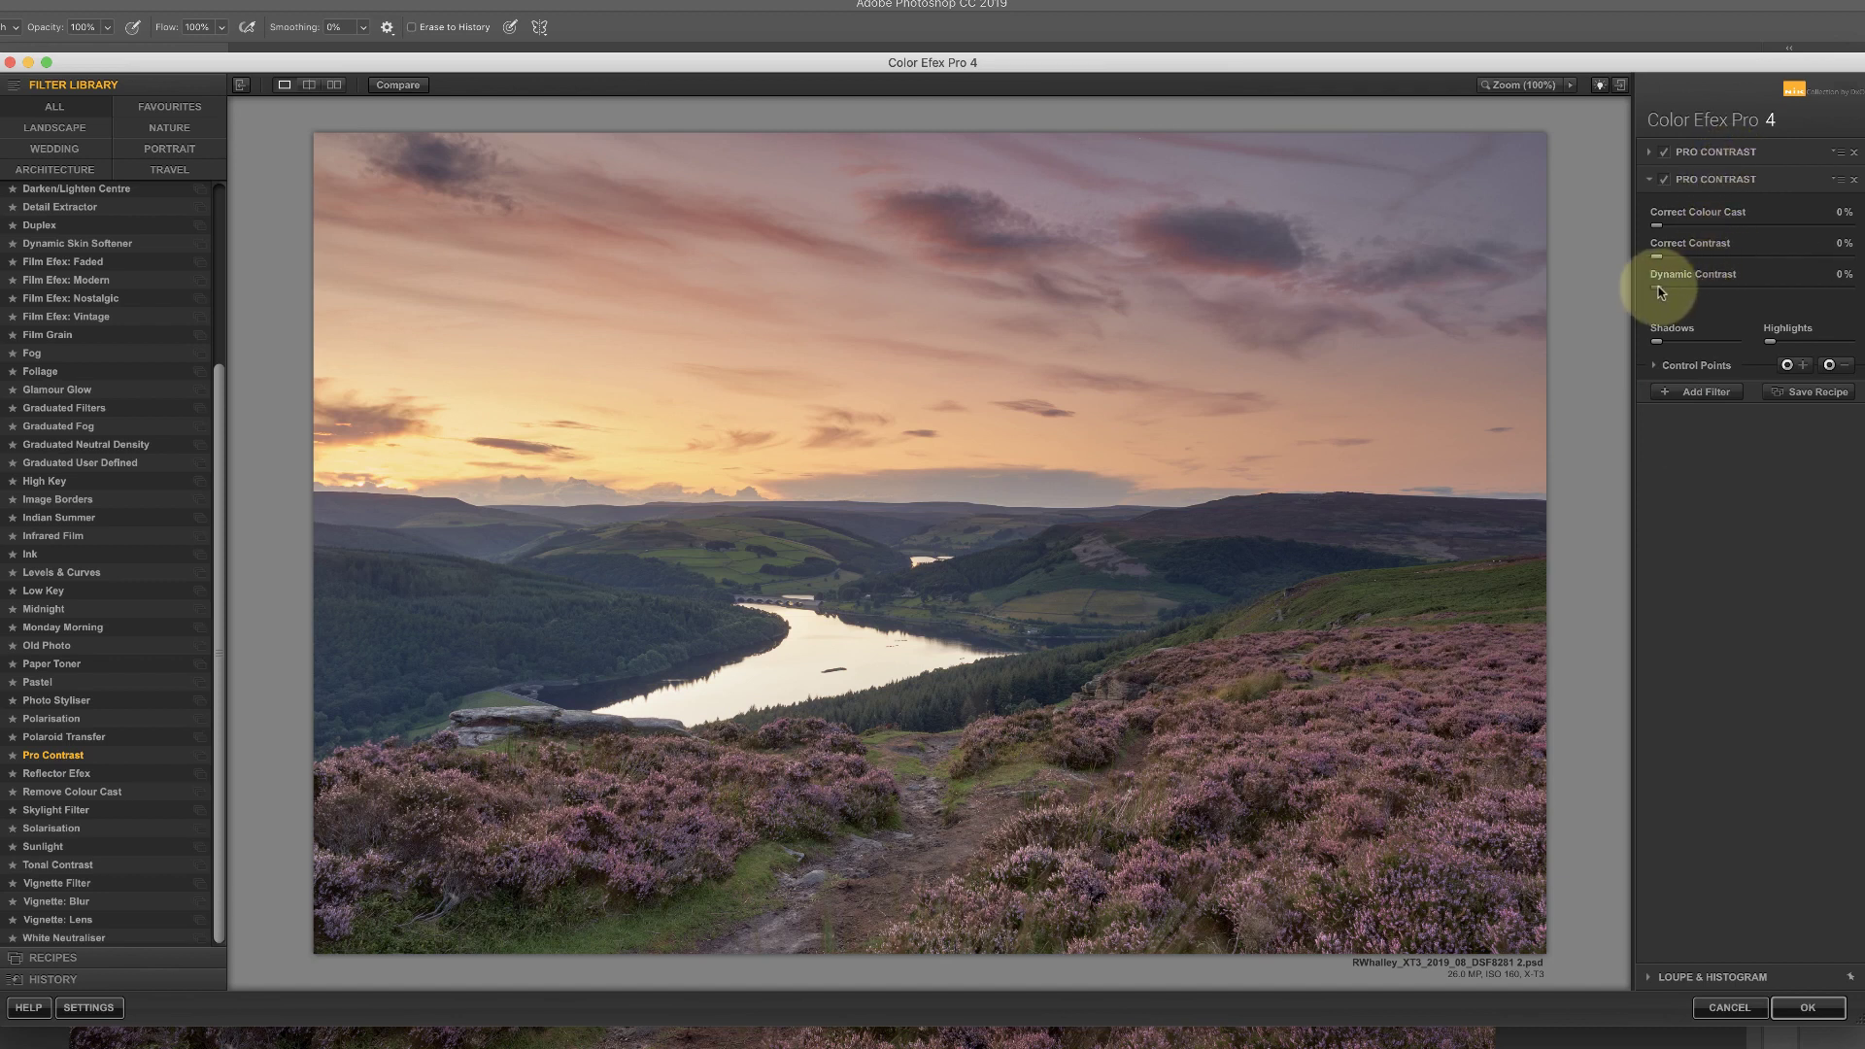
left_click_drag(1659, 292, 1720, 293)
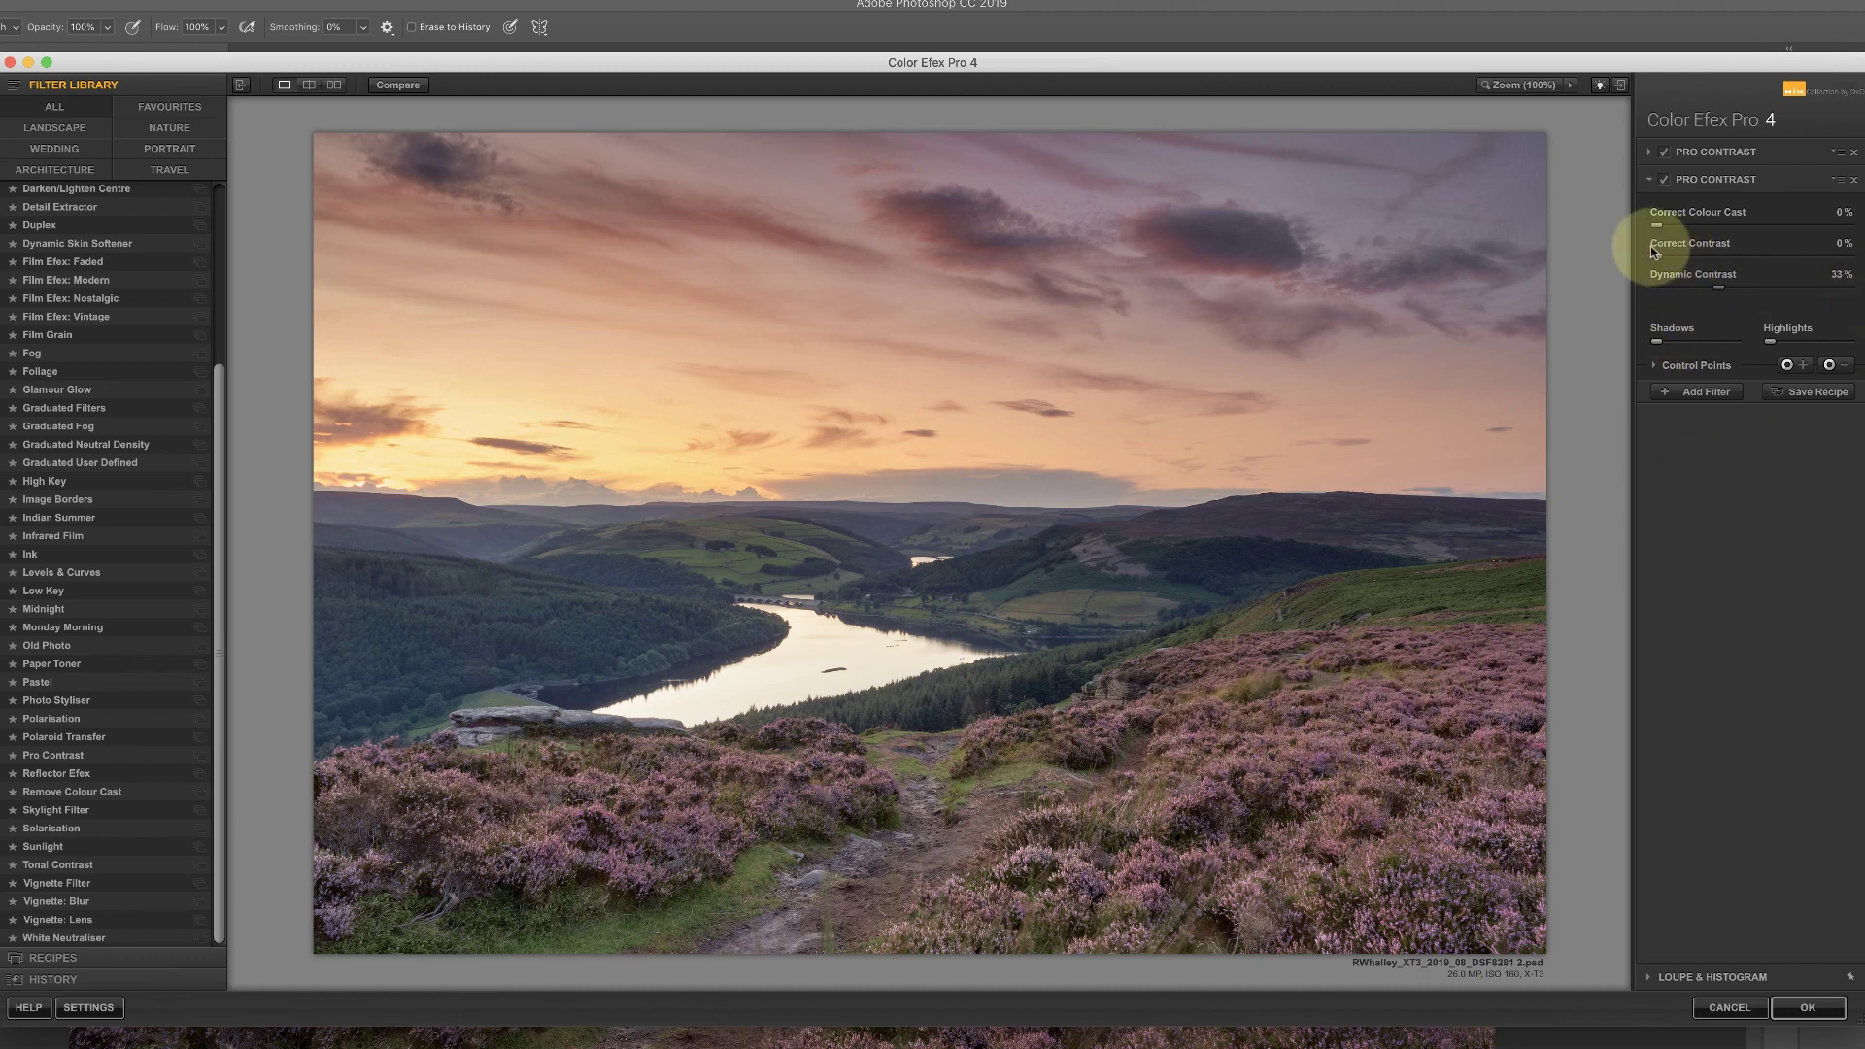
left_click_drag(1654, 251, 1671, 262)
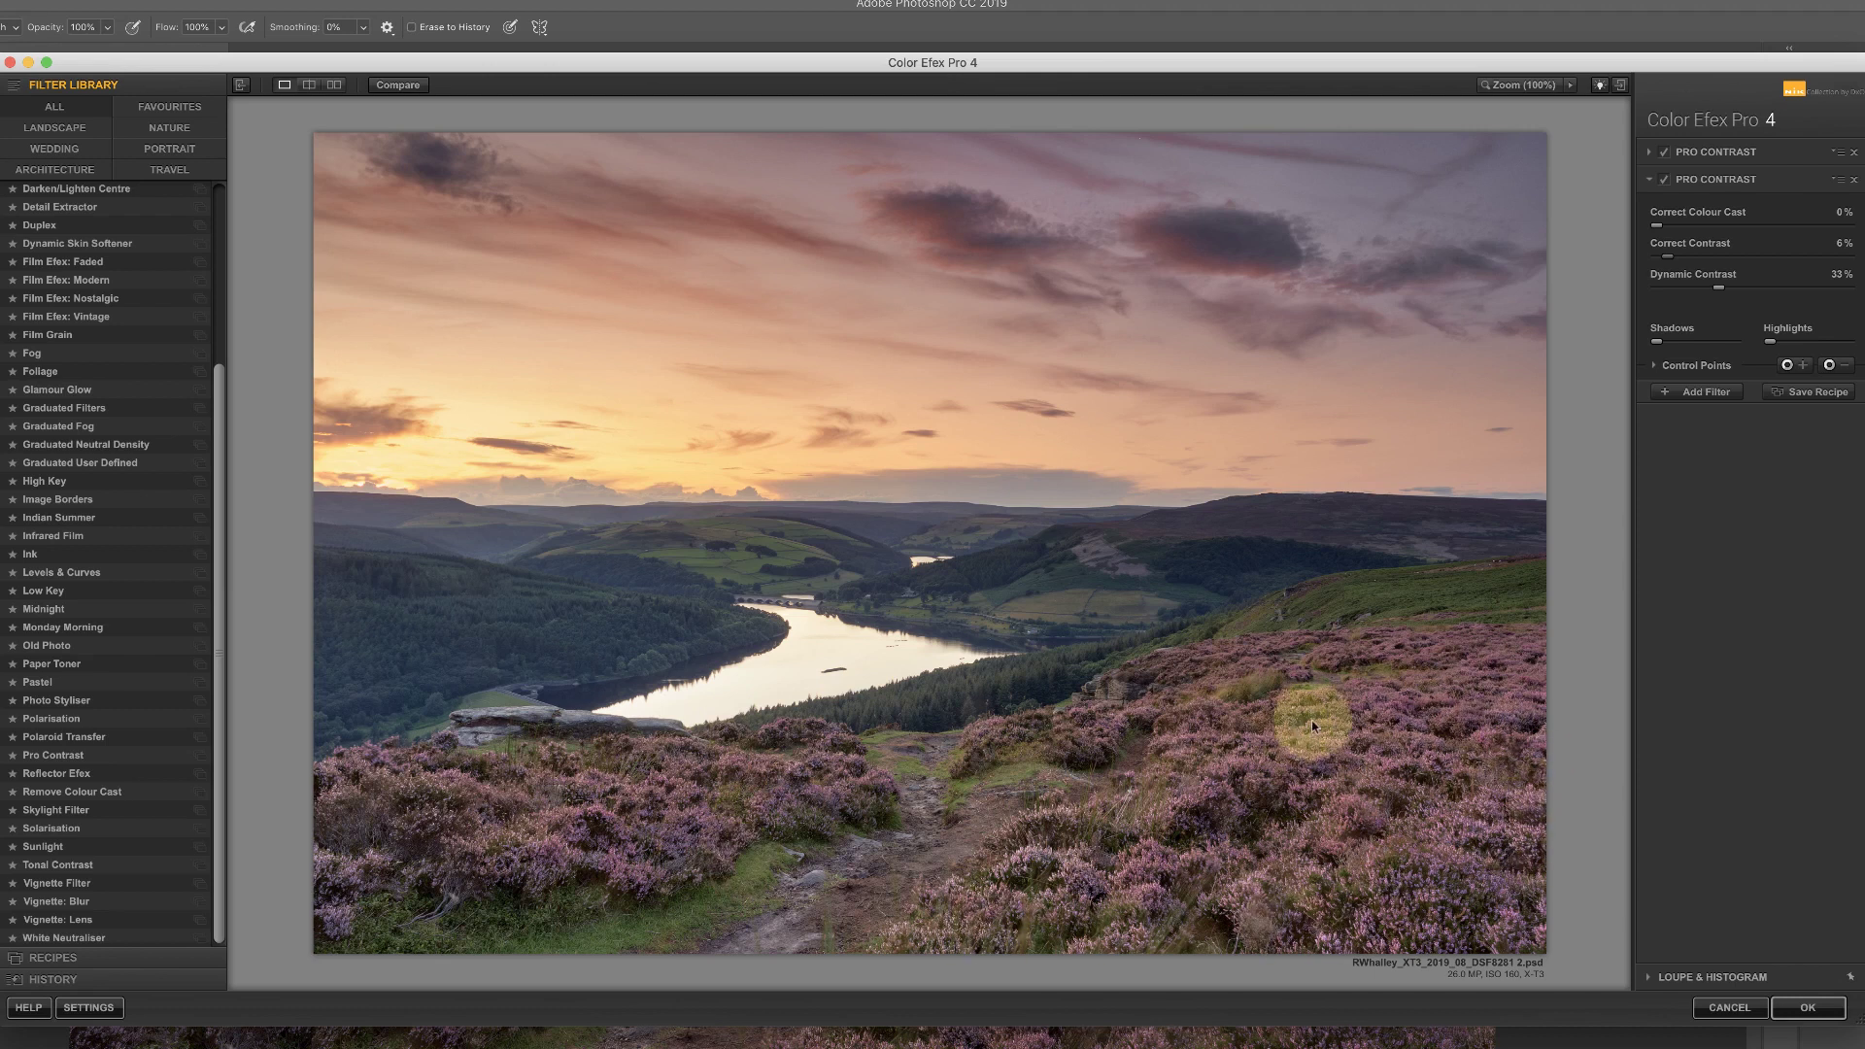
Place a control point on the right heather and copy it onto the left heather and path
left_click(1789, 366)
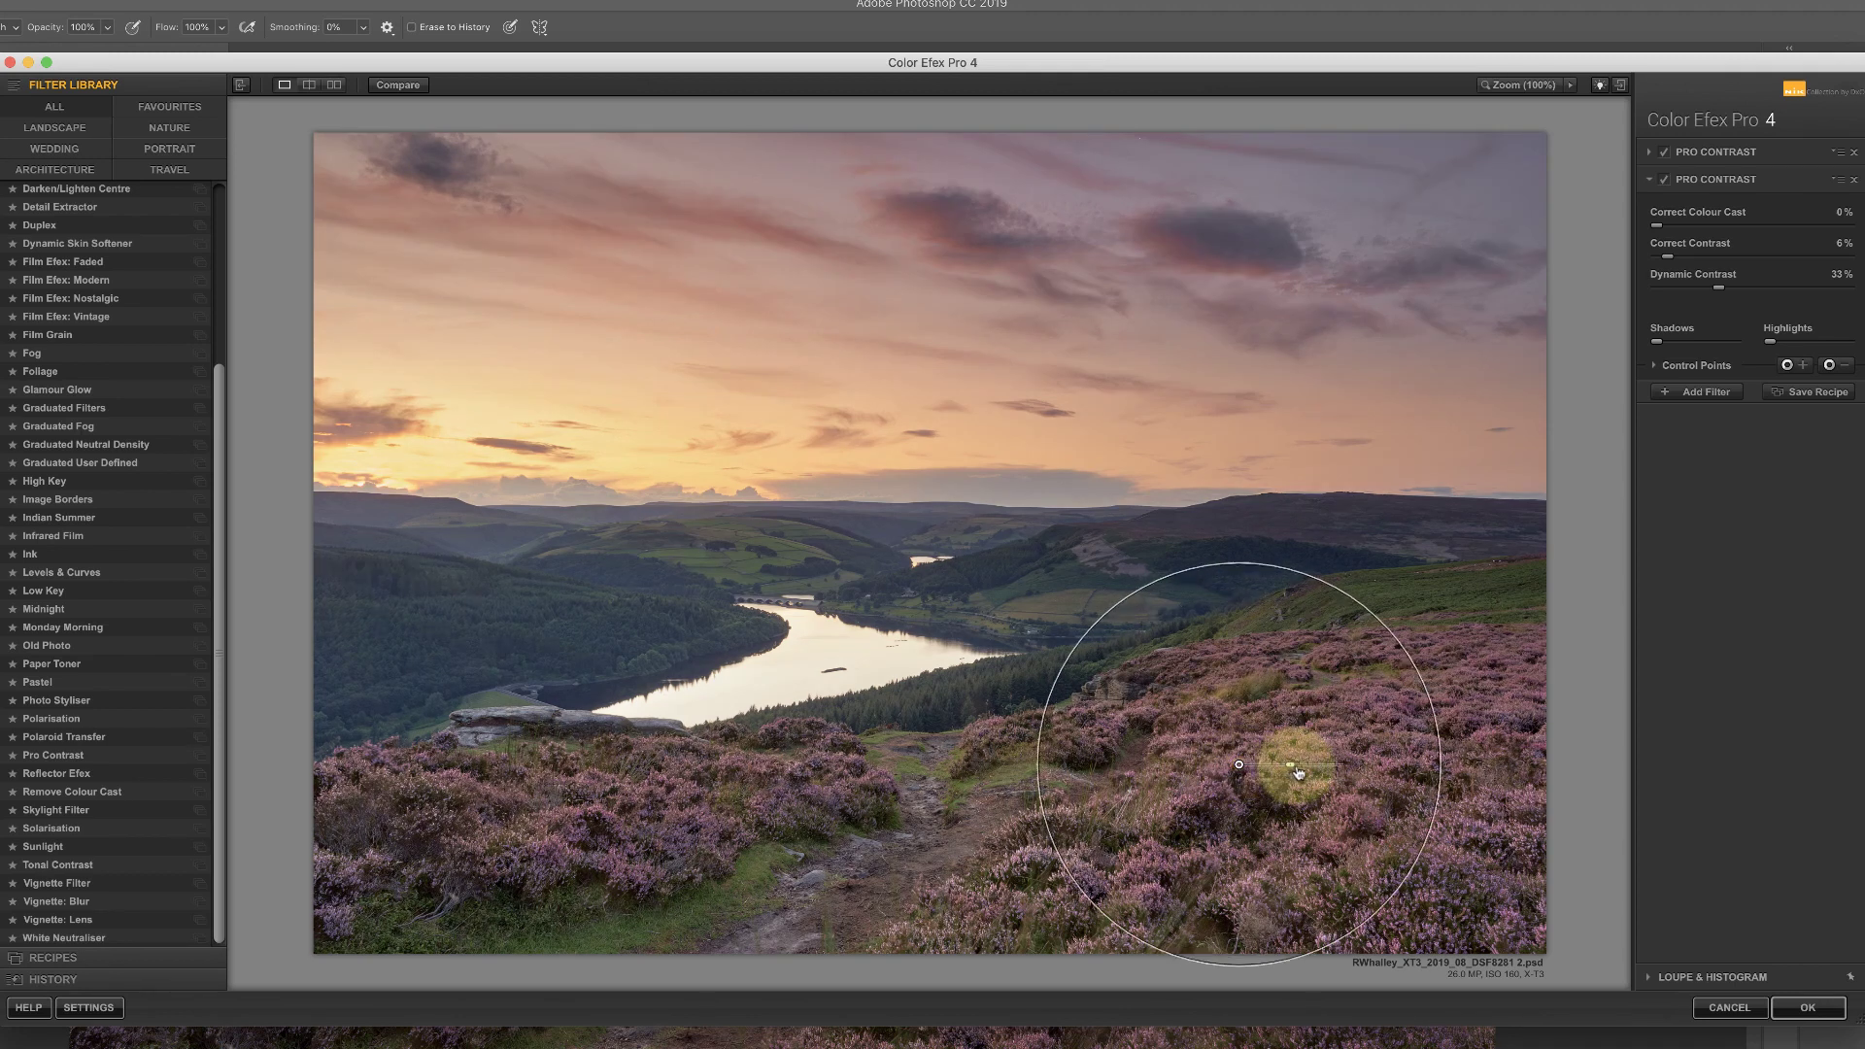
mouse_move(1240, 767)
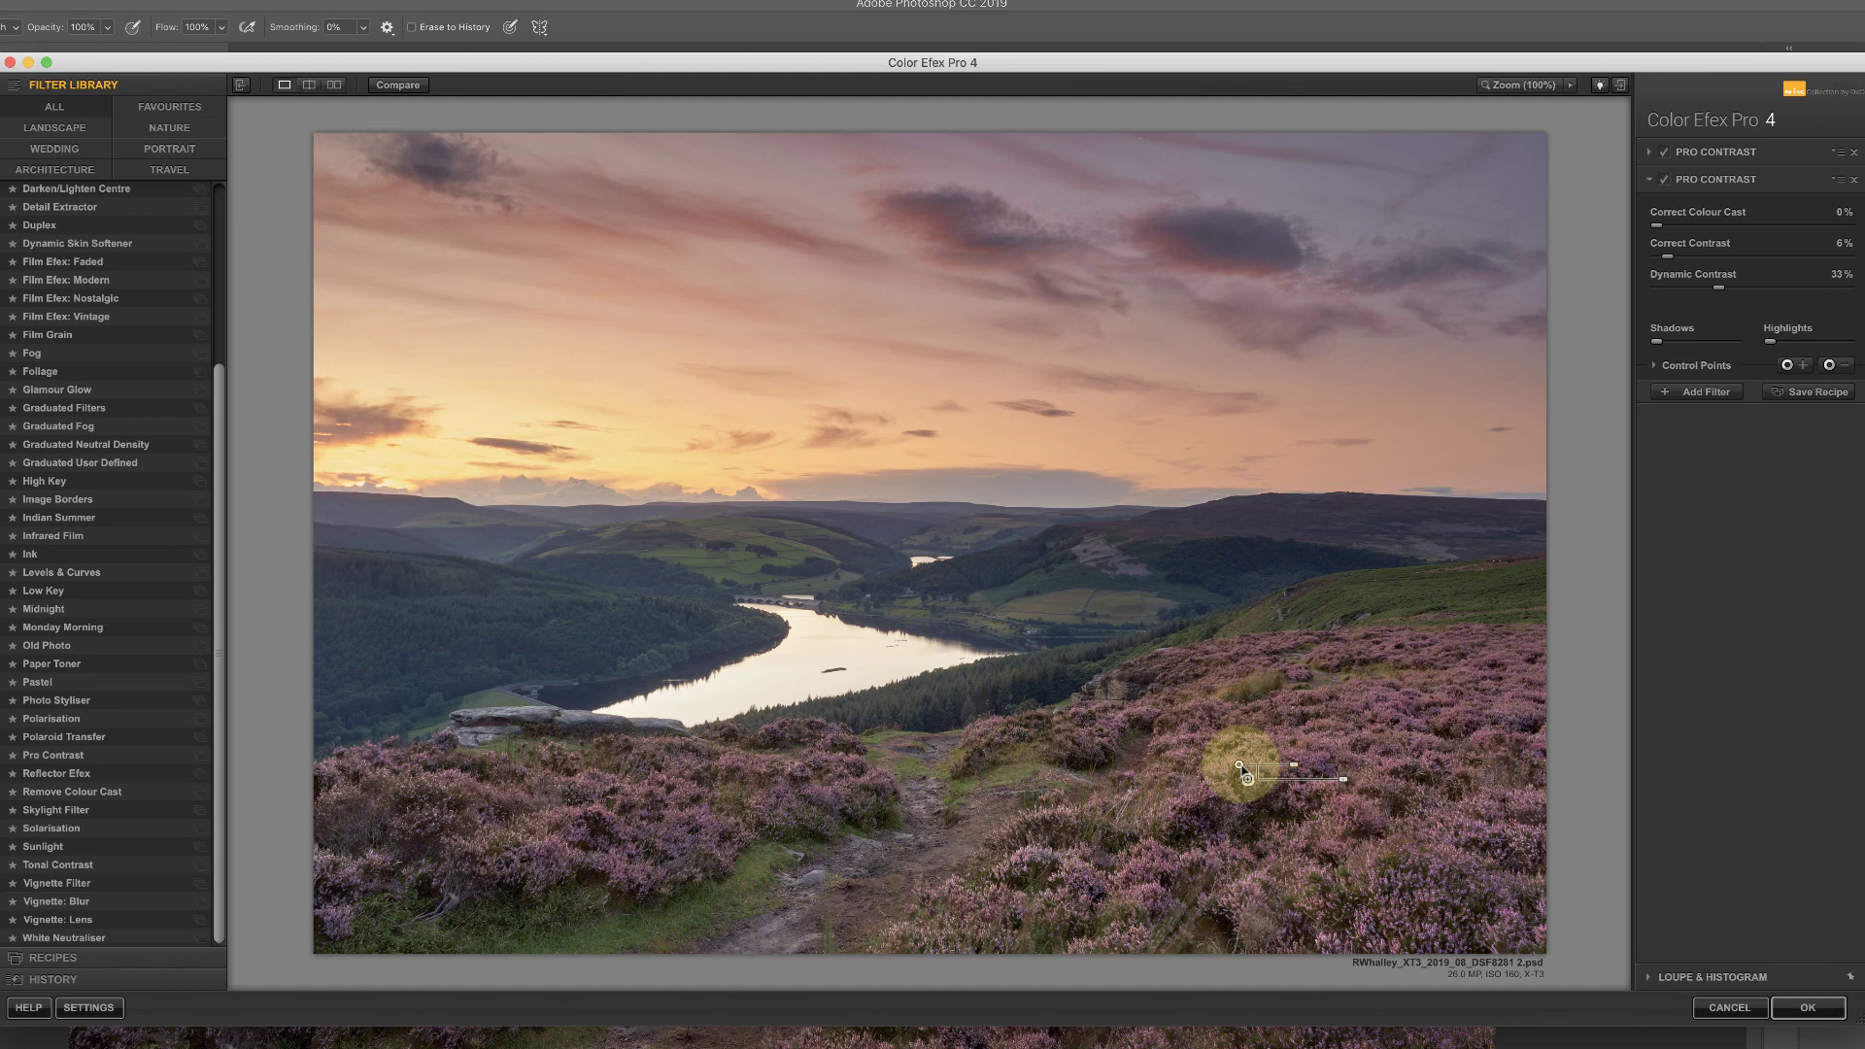
left_click_drag(1239, 768, 583, 794)
left_click(1240, 764)
left_click_drag(1241, 765, 835, 887)
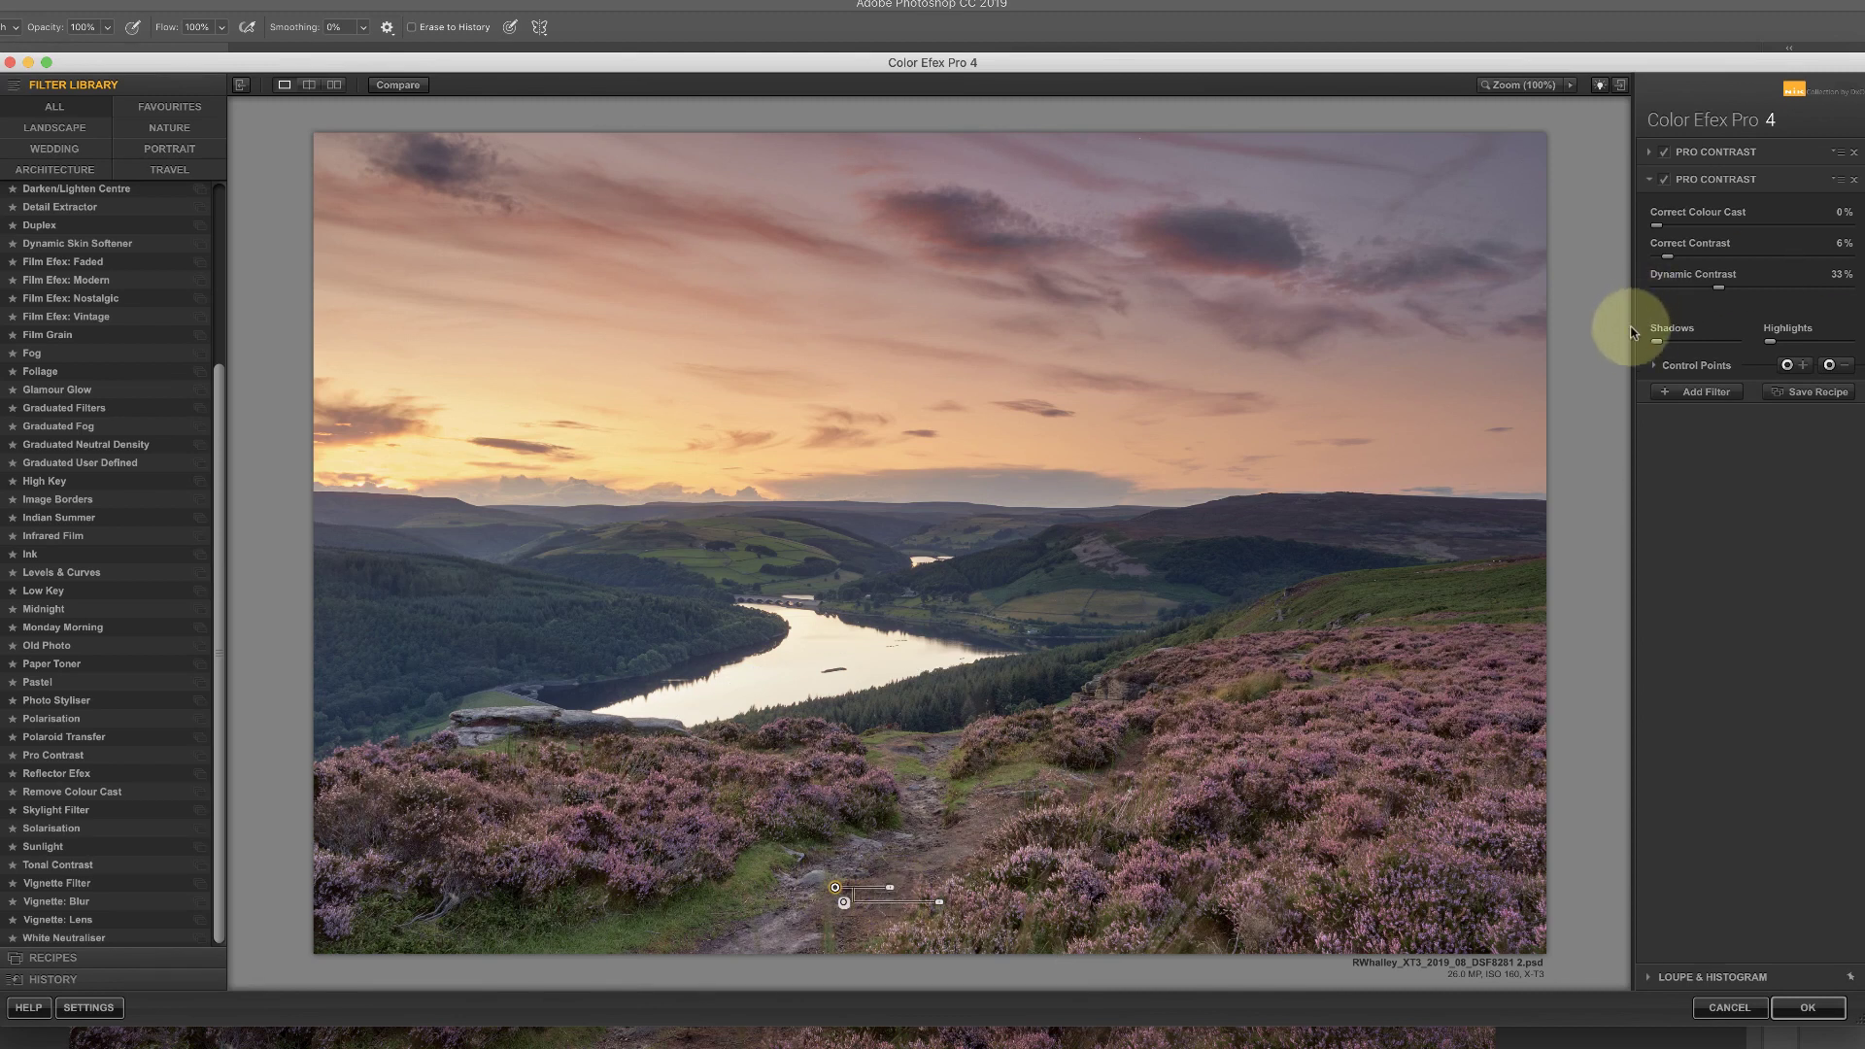
Show the mask and place three sky control points at 42% size
left_click(1655, 367)
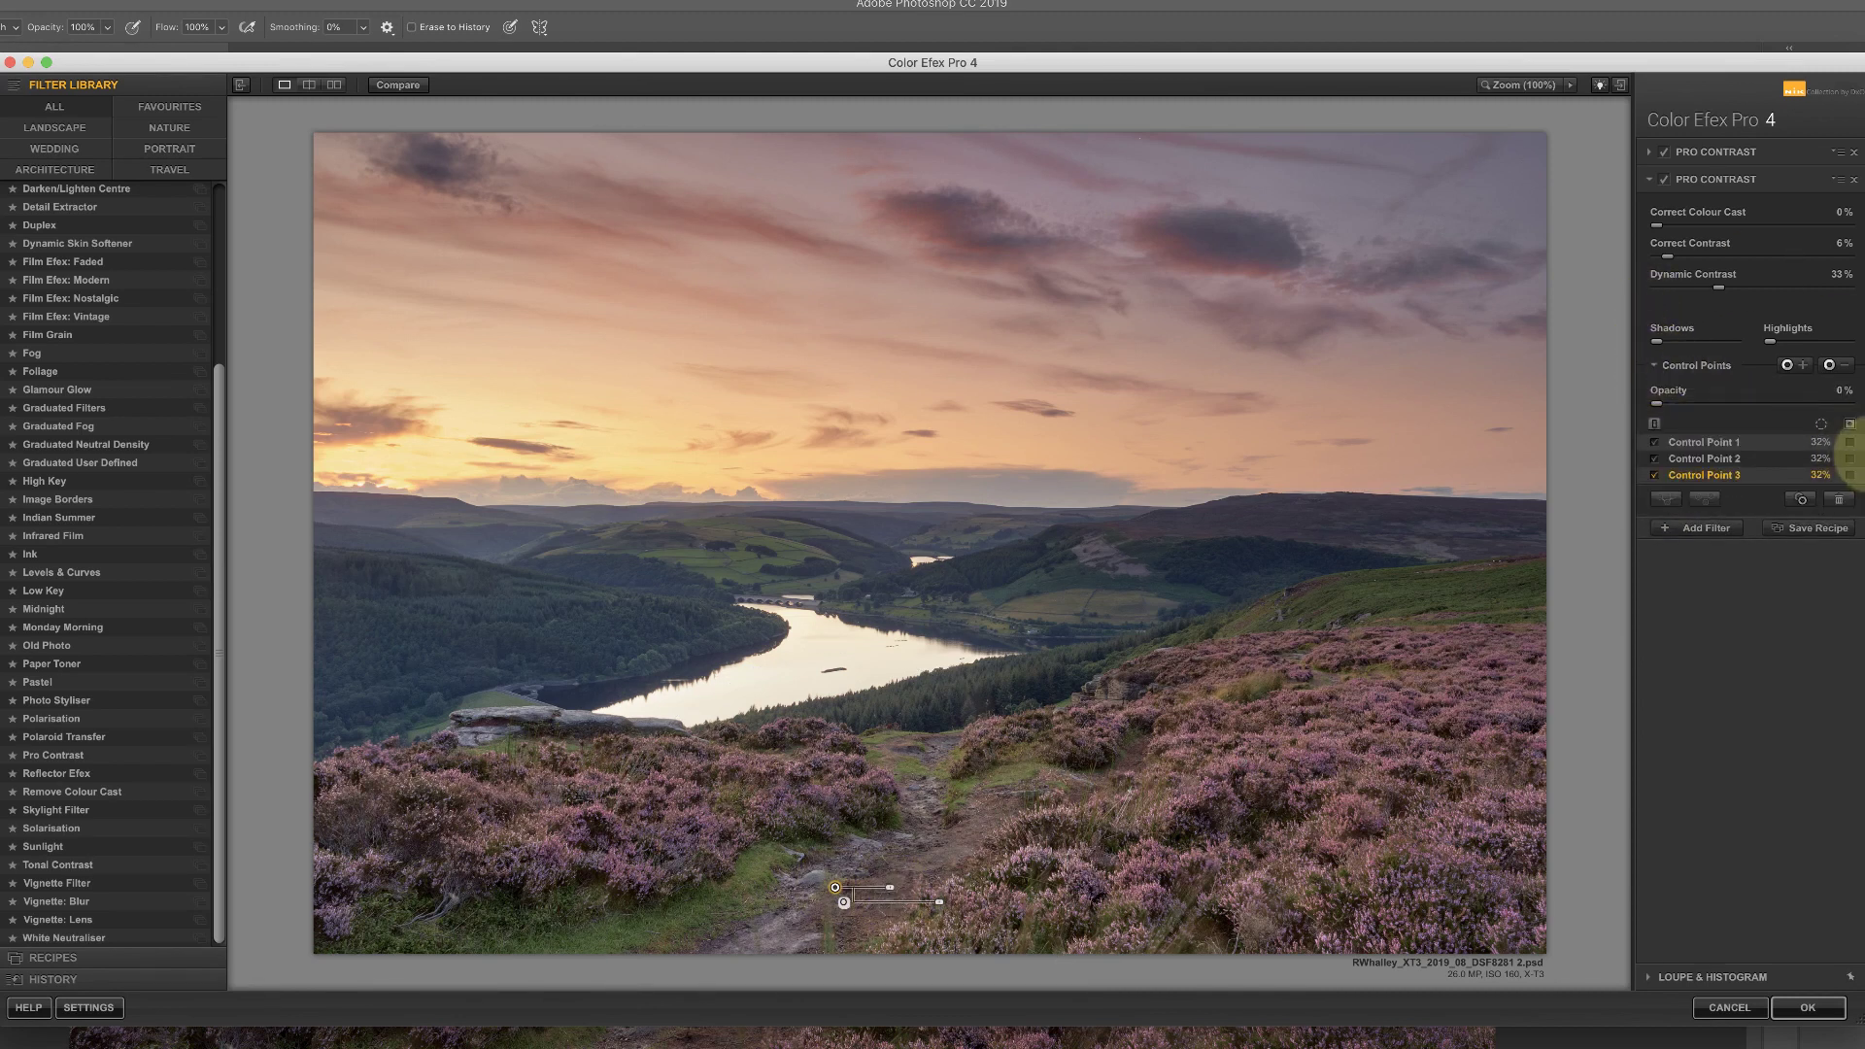
left_click(1849, 424)
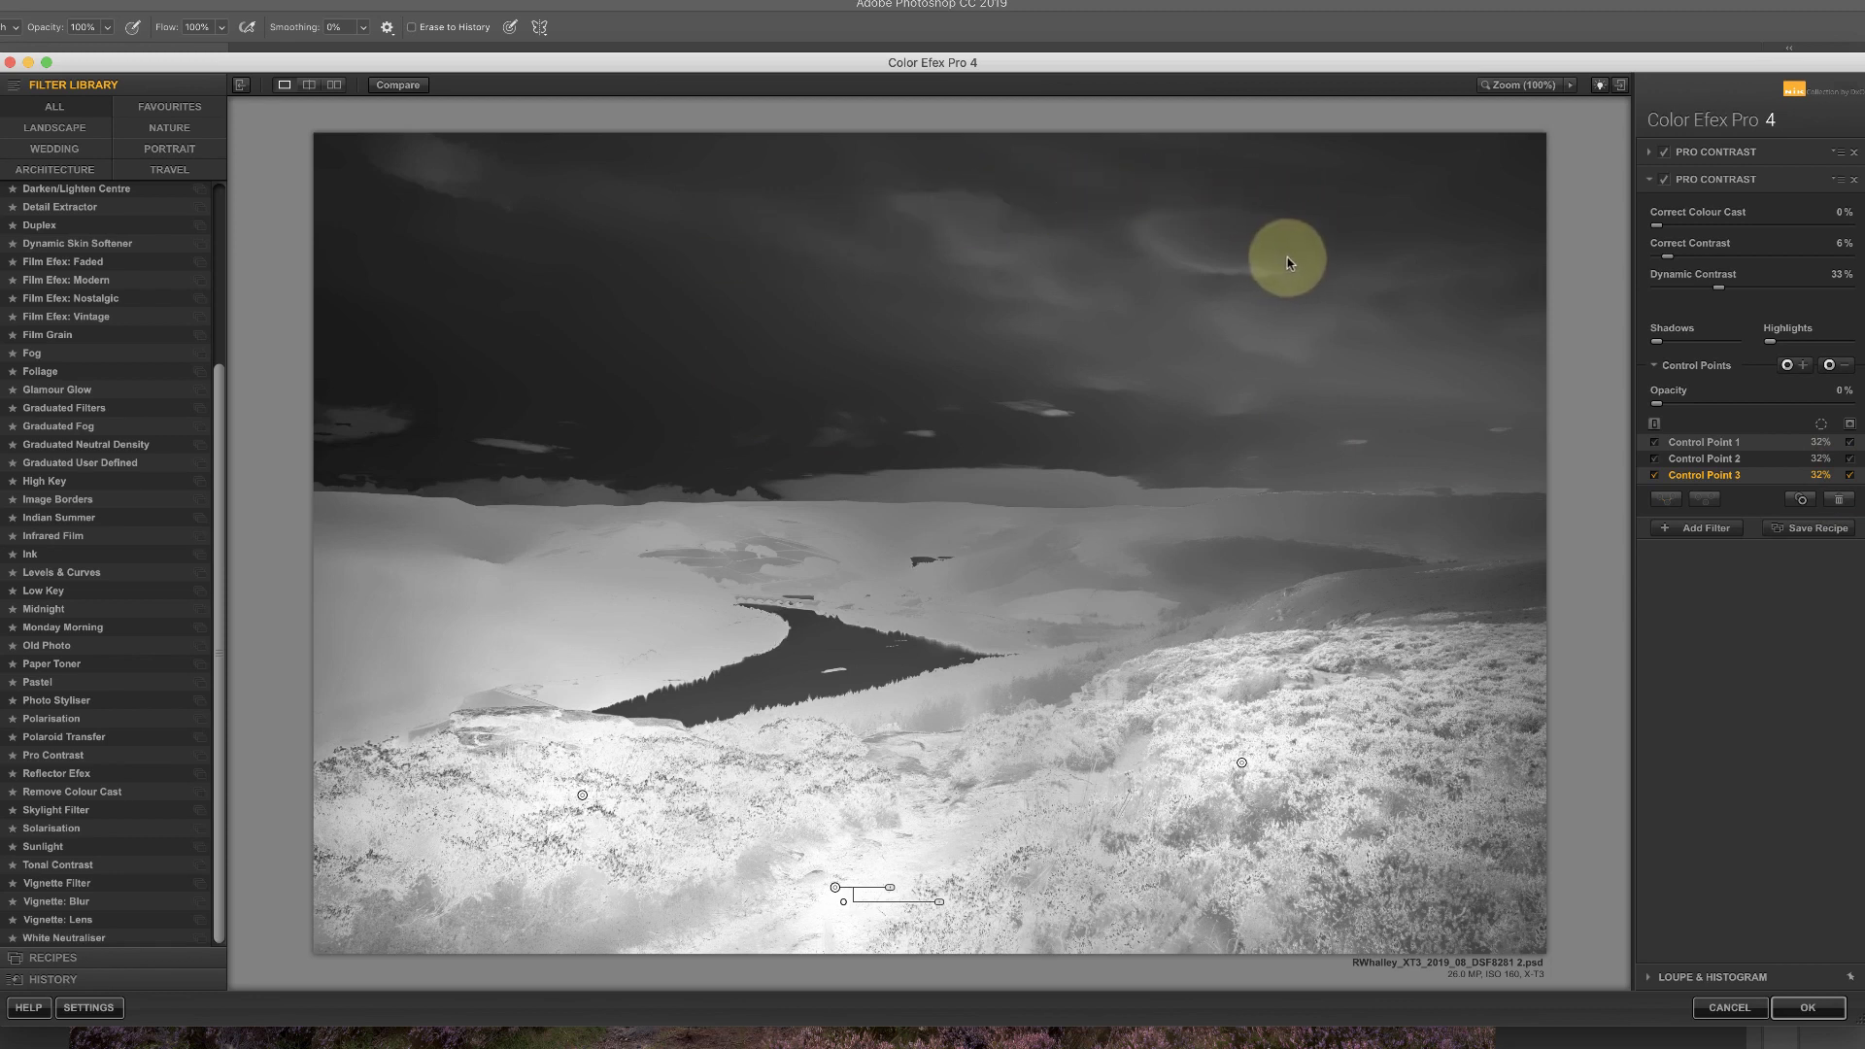
left_click(1830, 365)
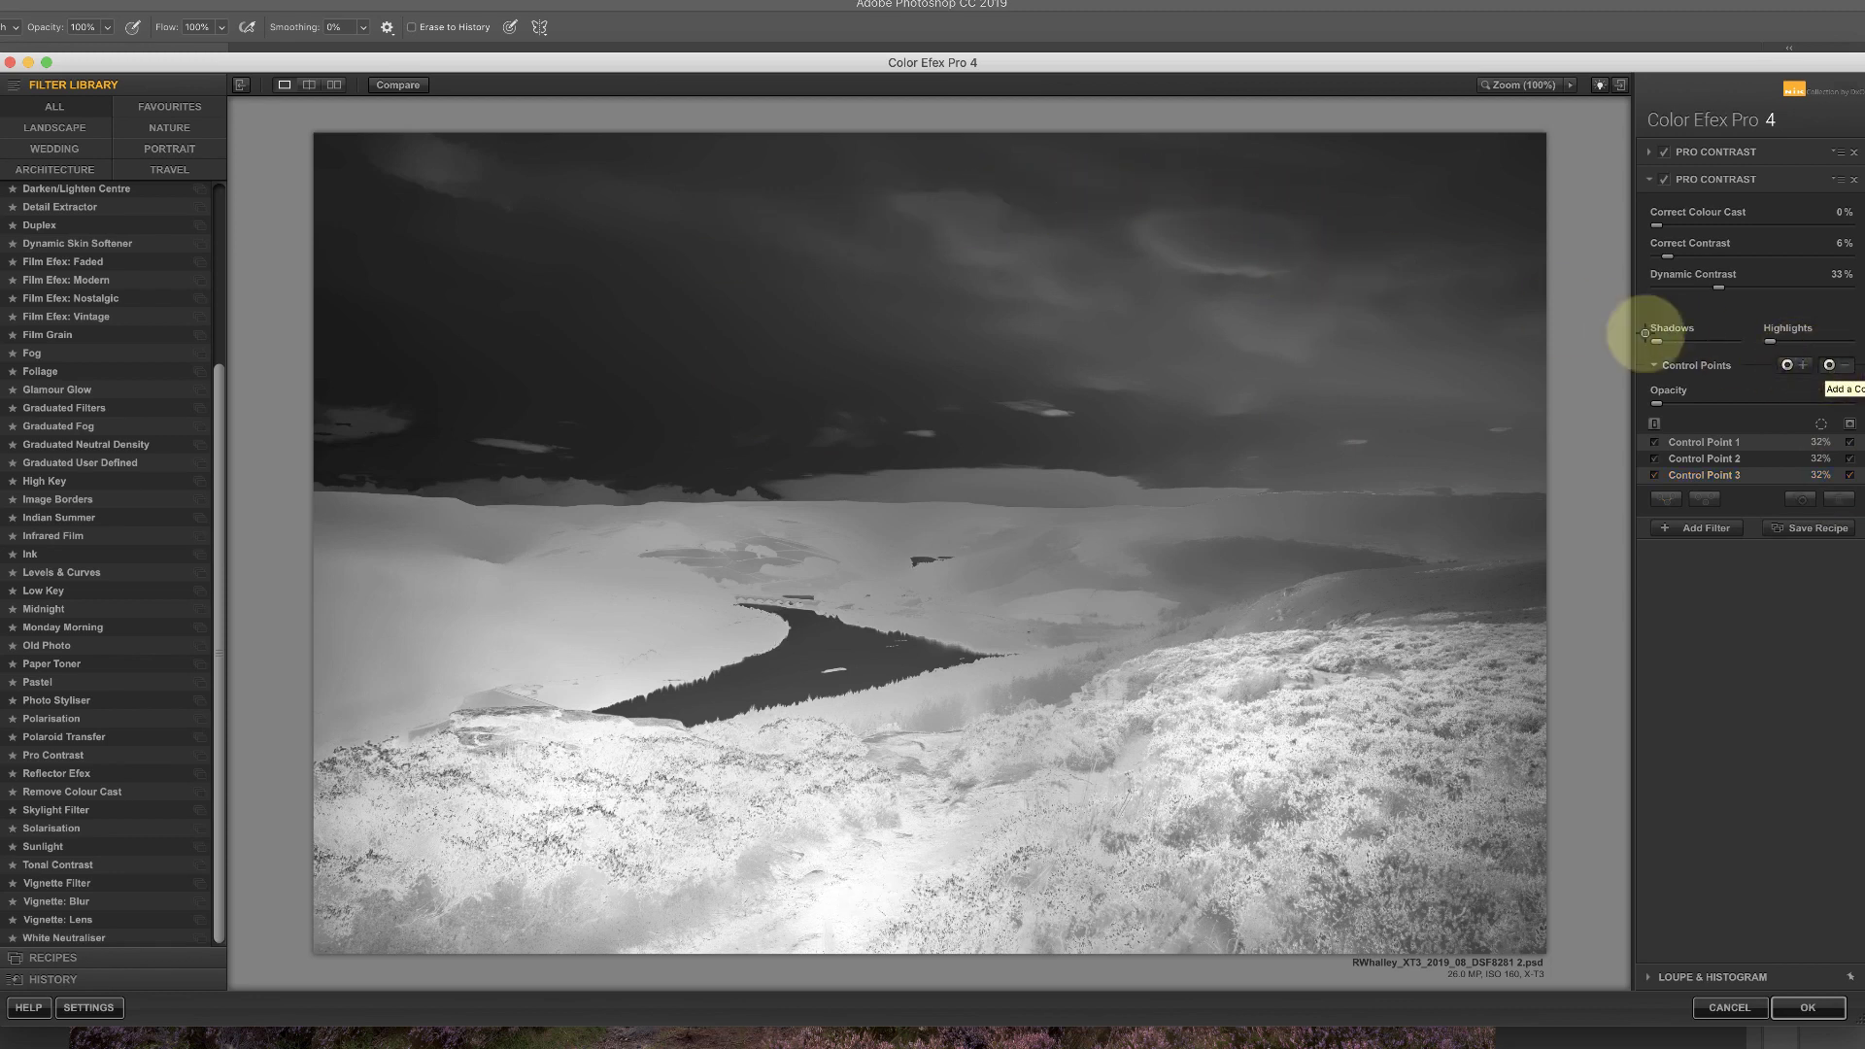
left_click(1161, 257)
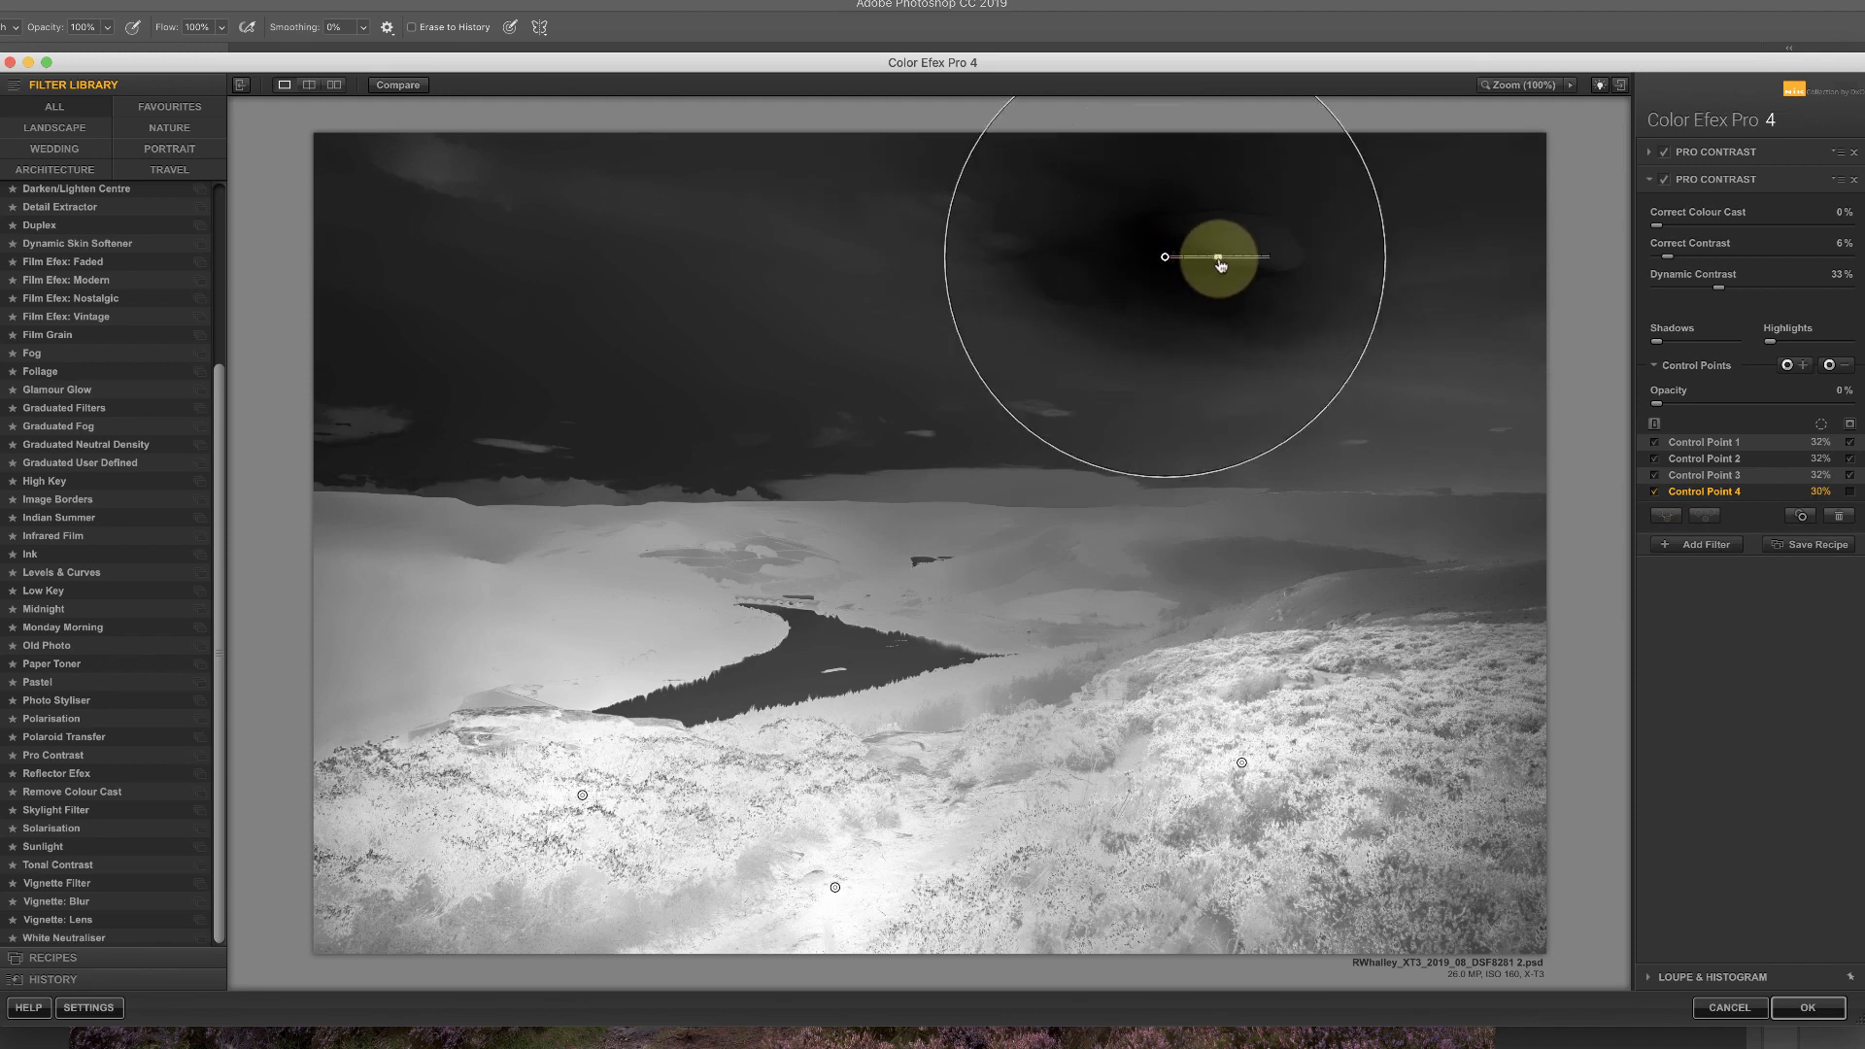
left_click_drag(1222, 264, 1229, 265)
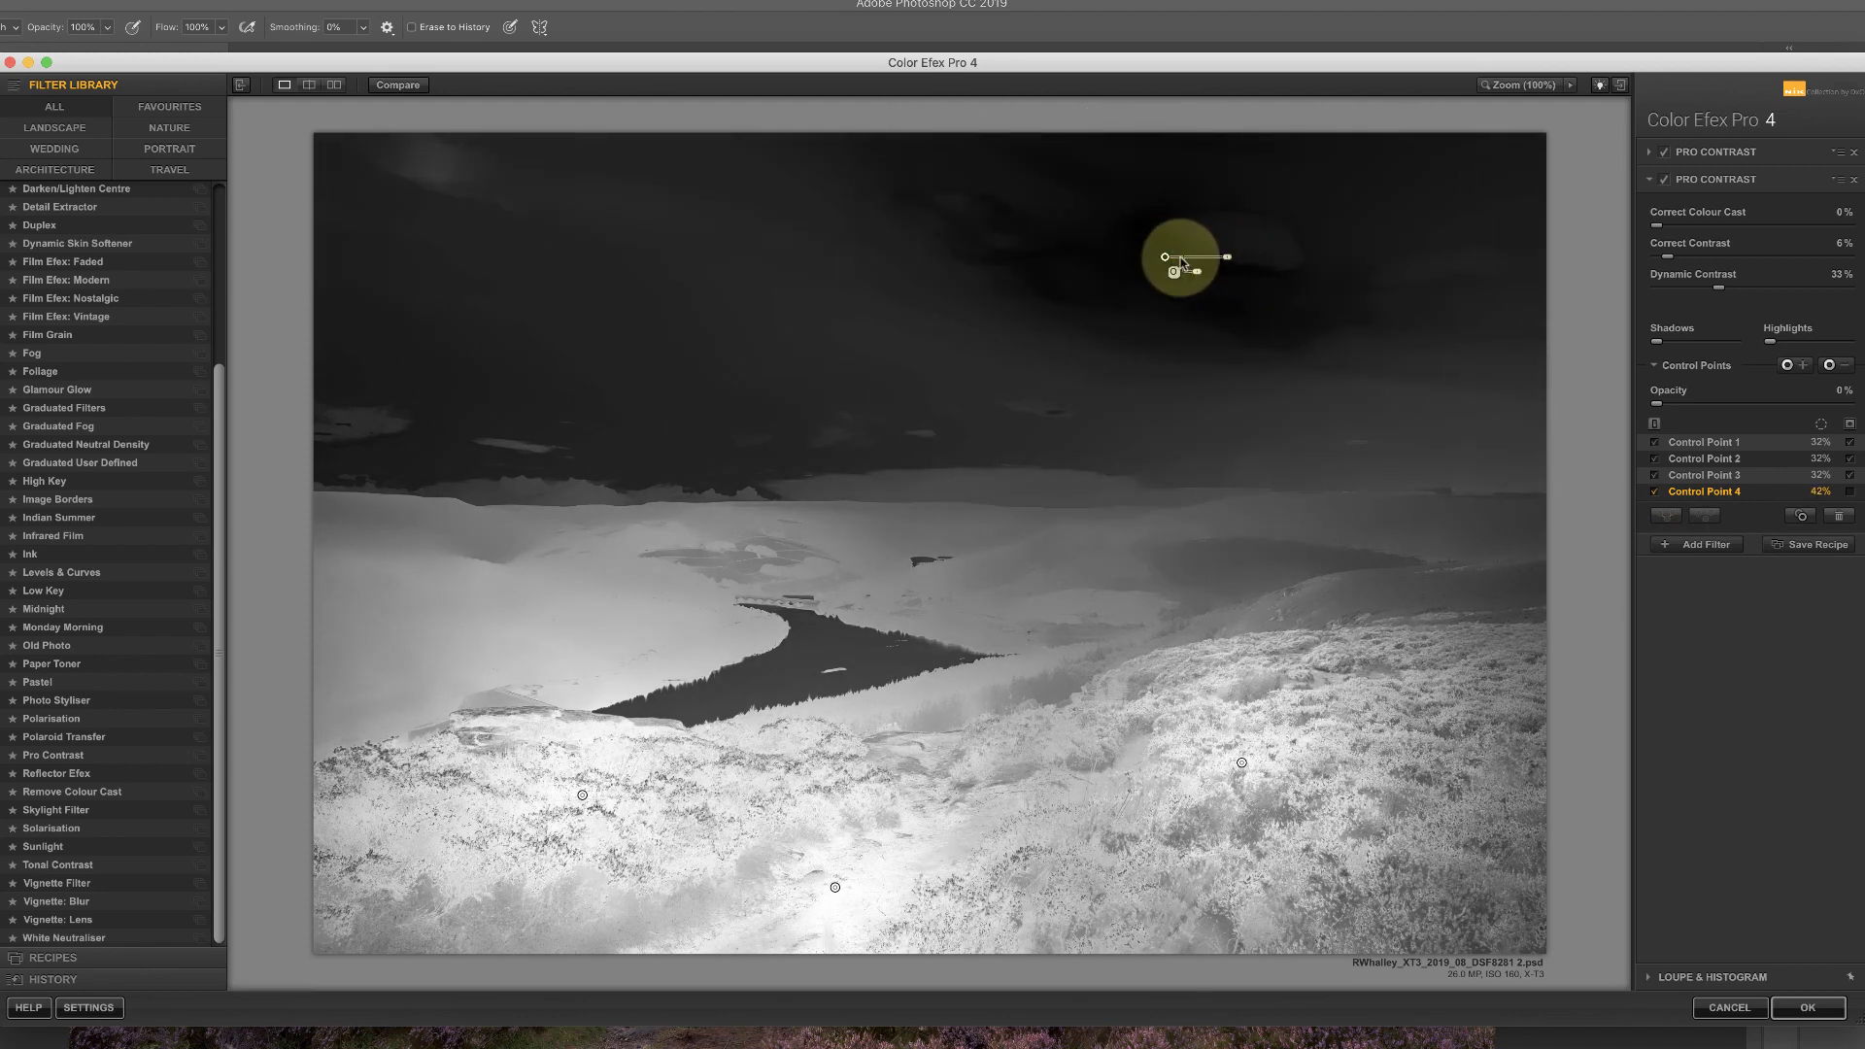
left_click_drag(1165, 258, 1173, 260)
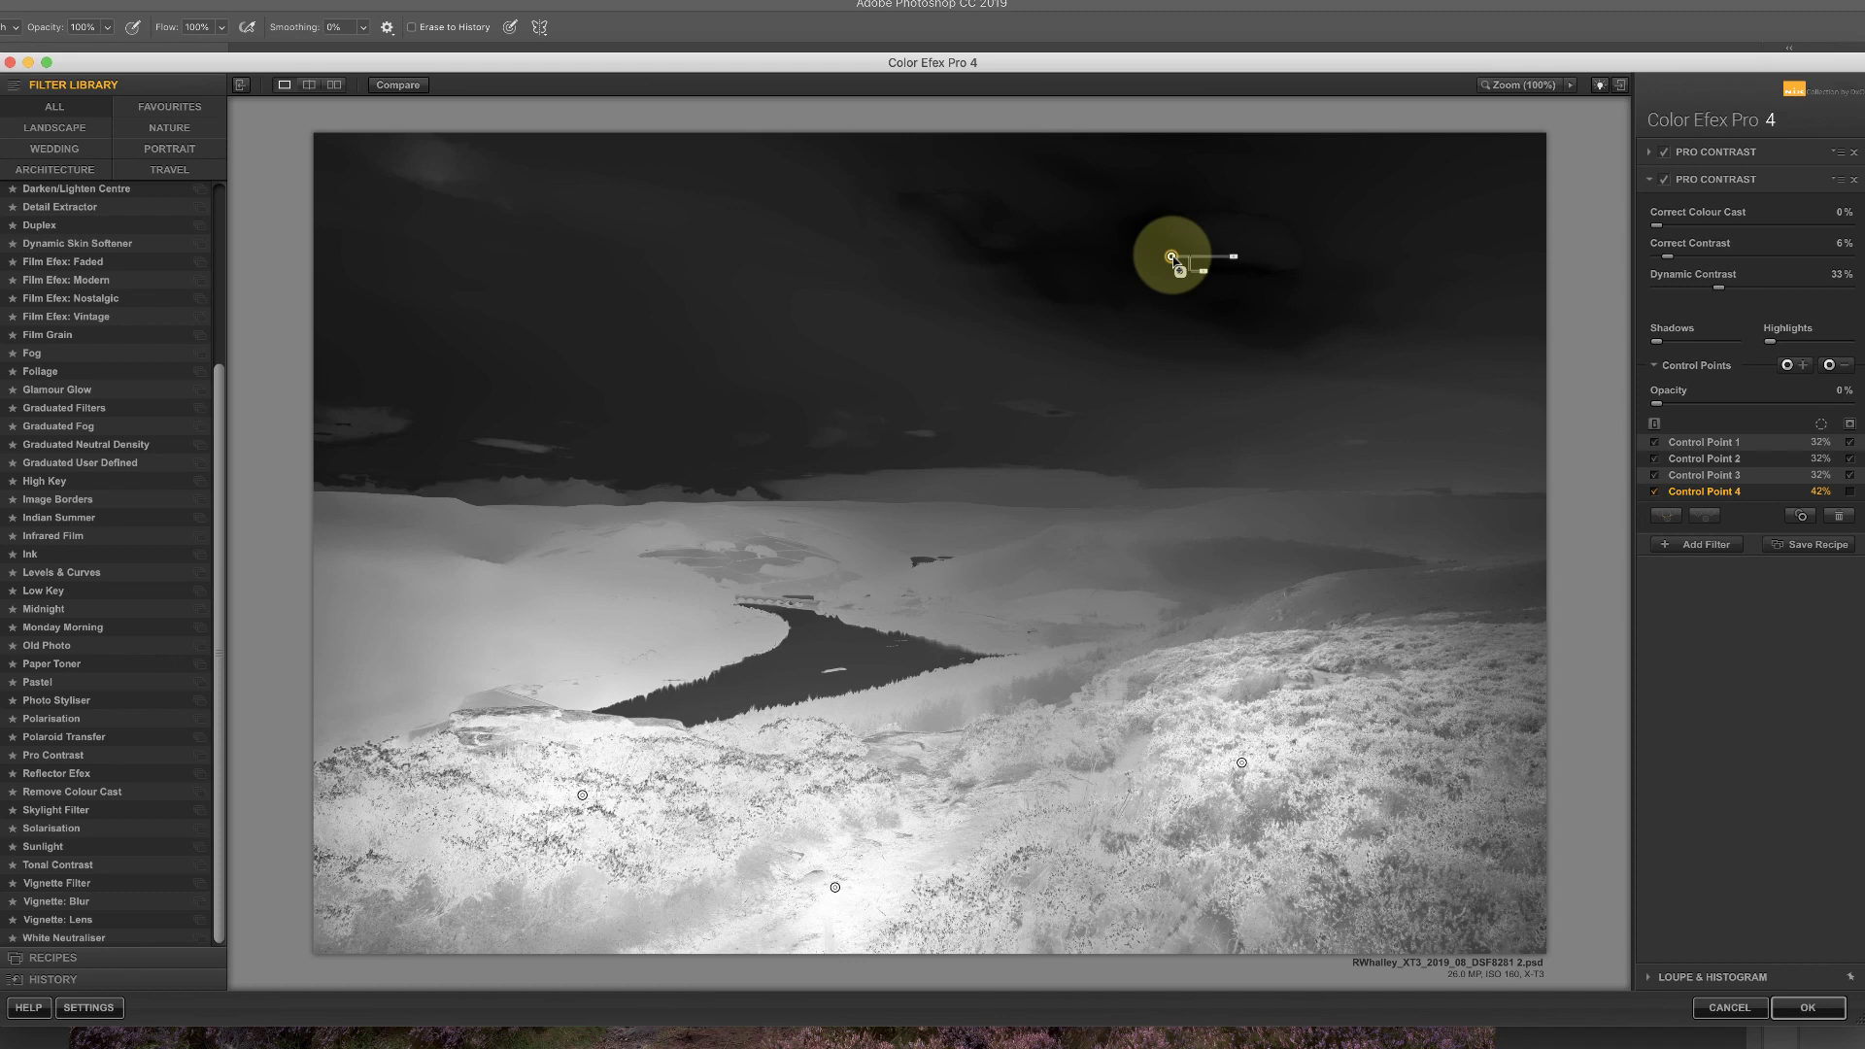
left_click_drag(1172, 261, 465, 200)
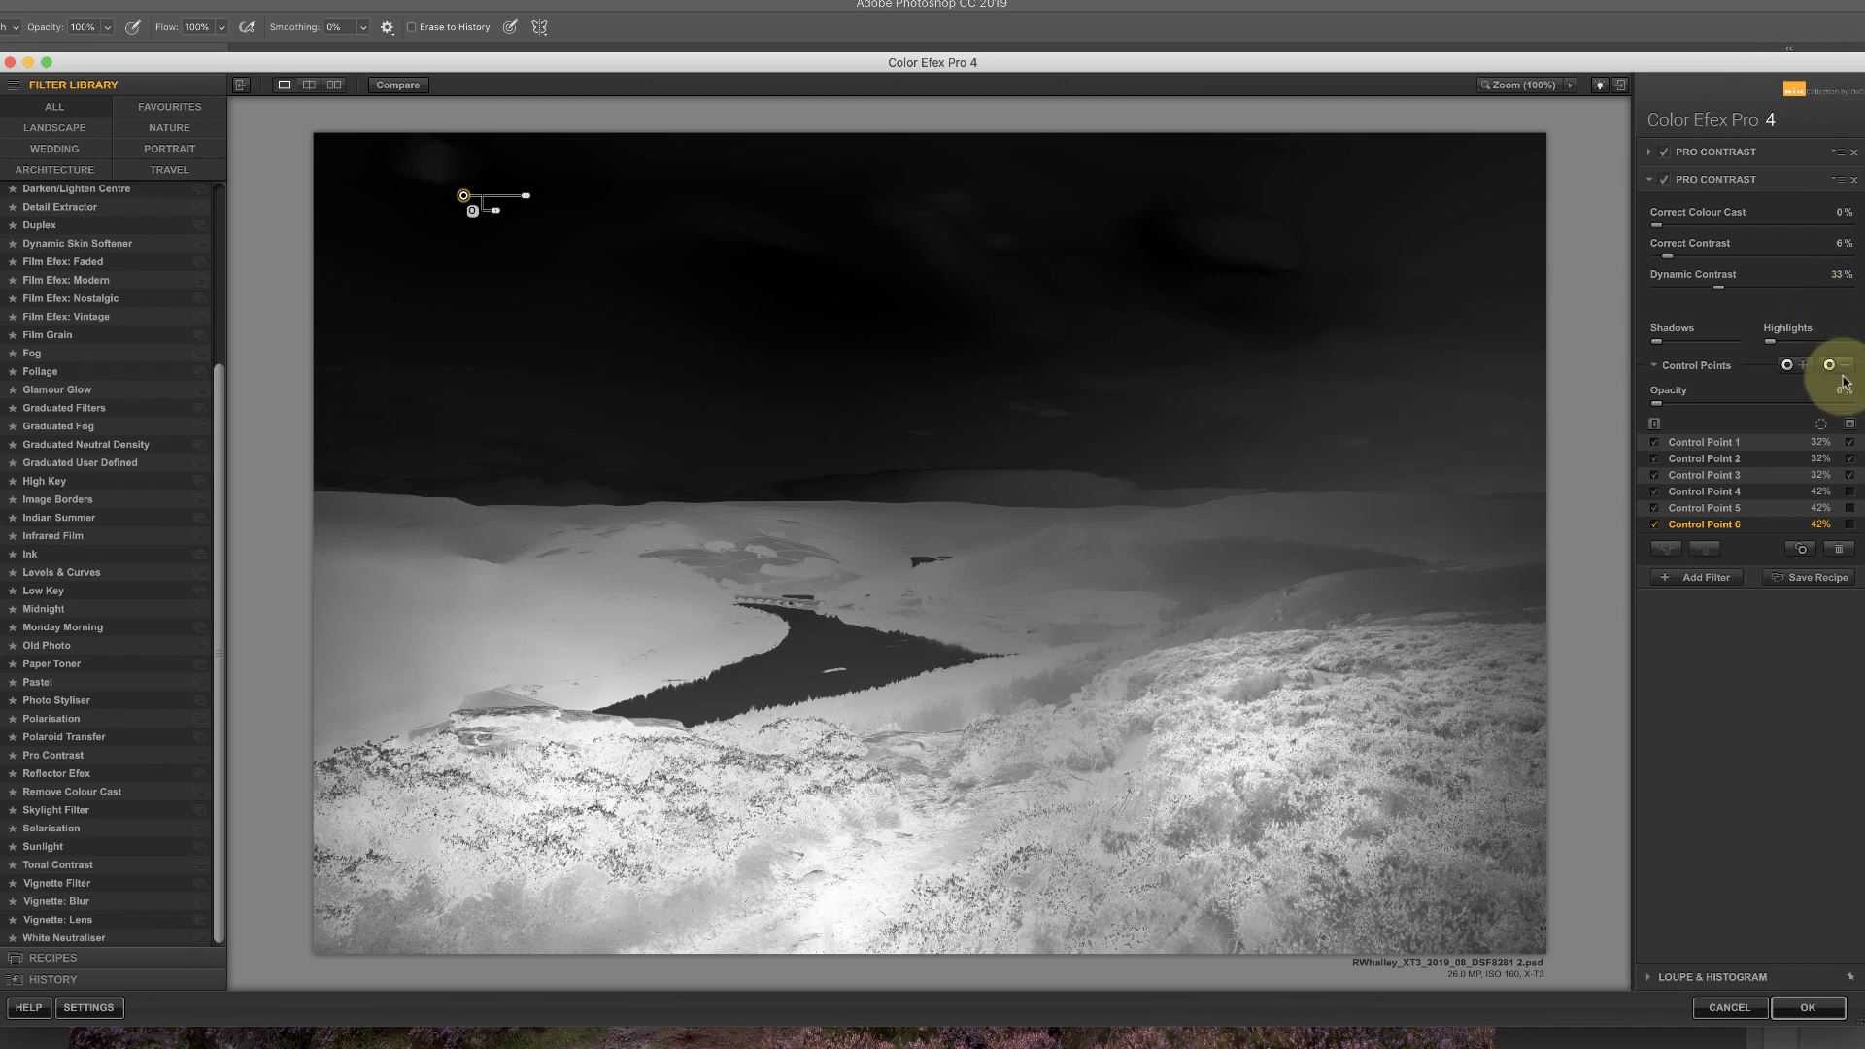
Hide the mask and toggle the second contrast filter off to compare
left_click(1850, 424)
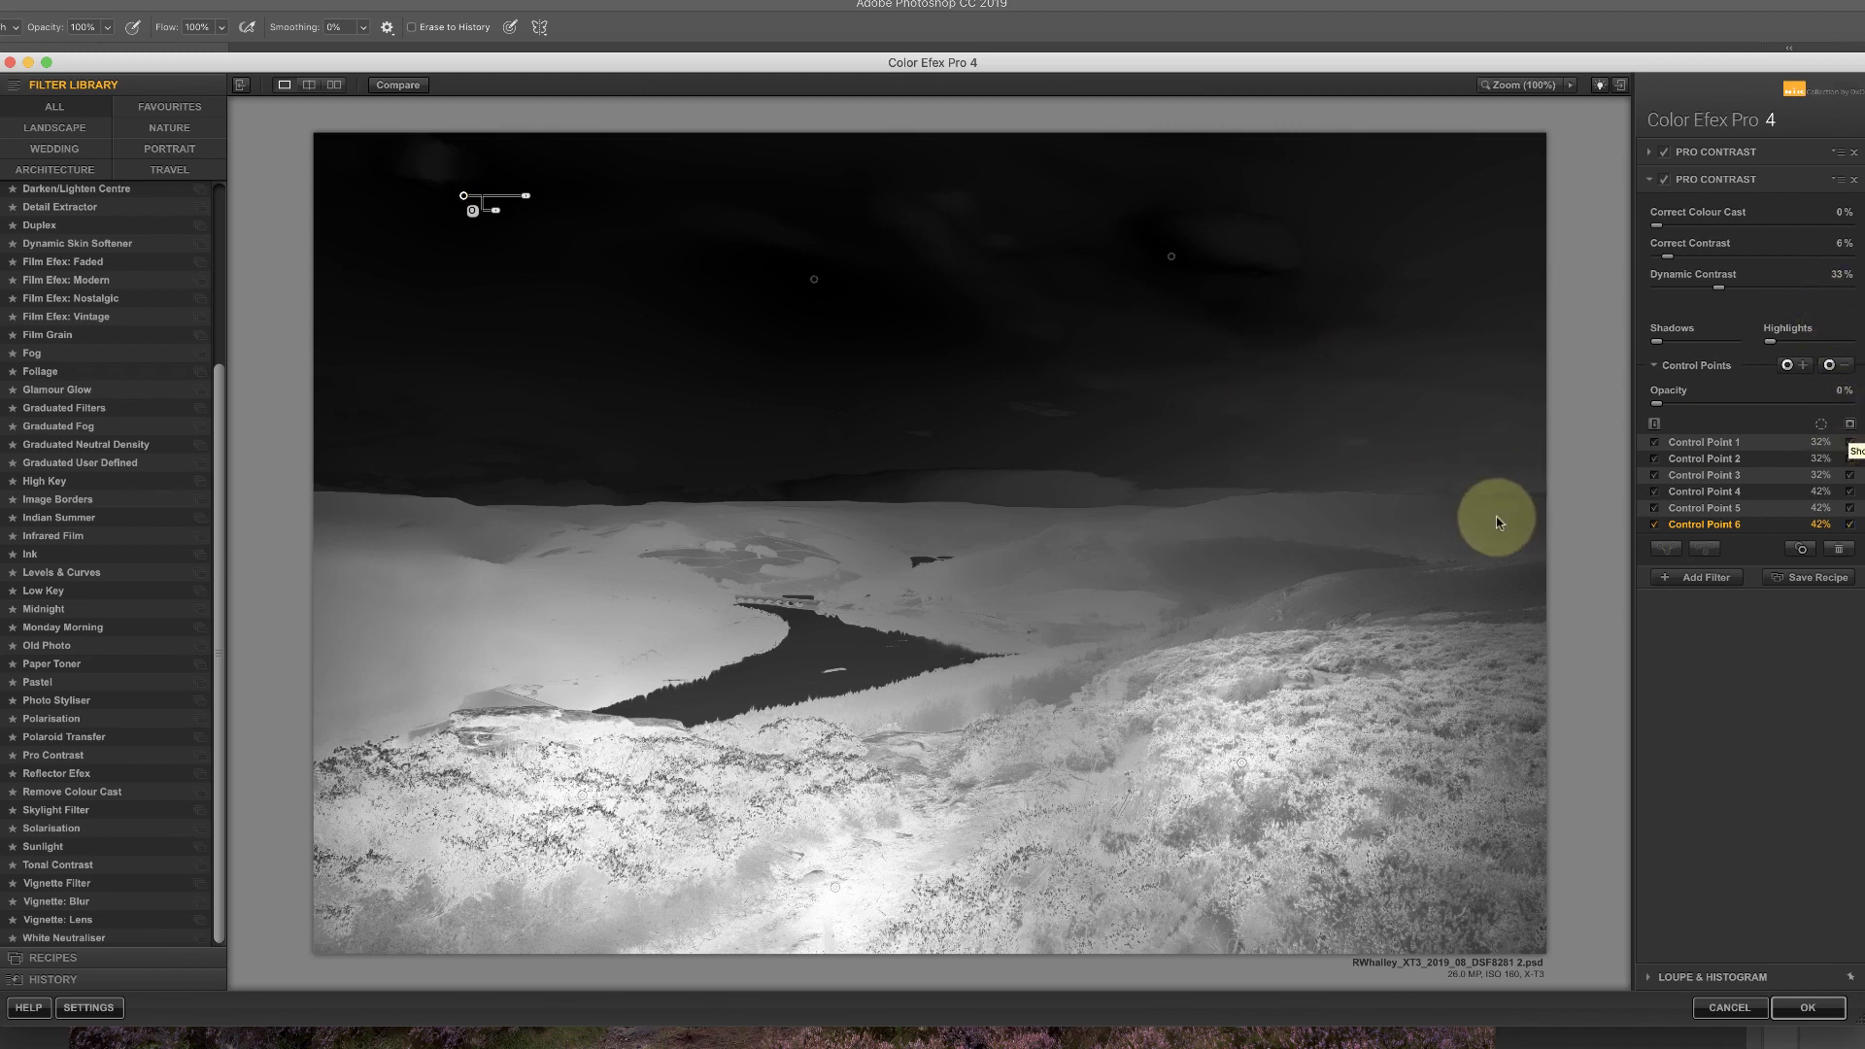
left_click(1850, 424)
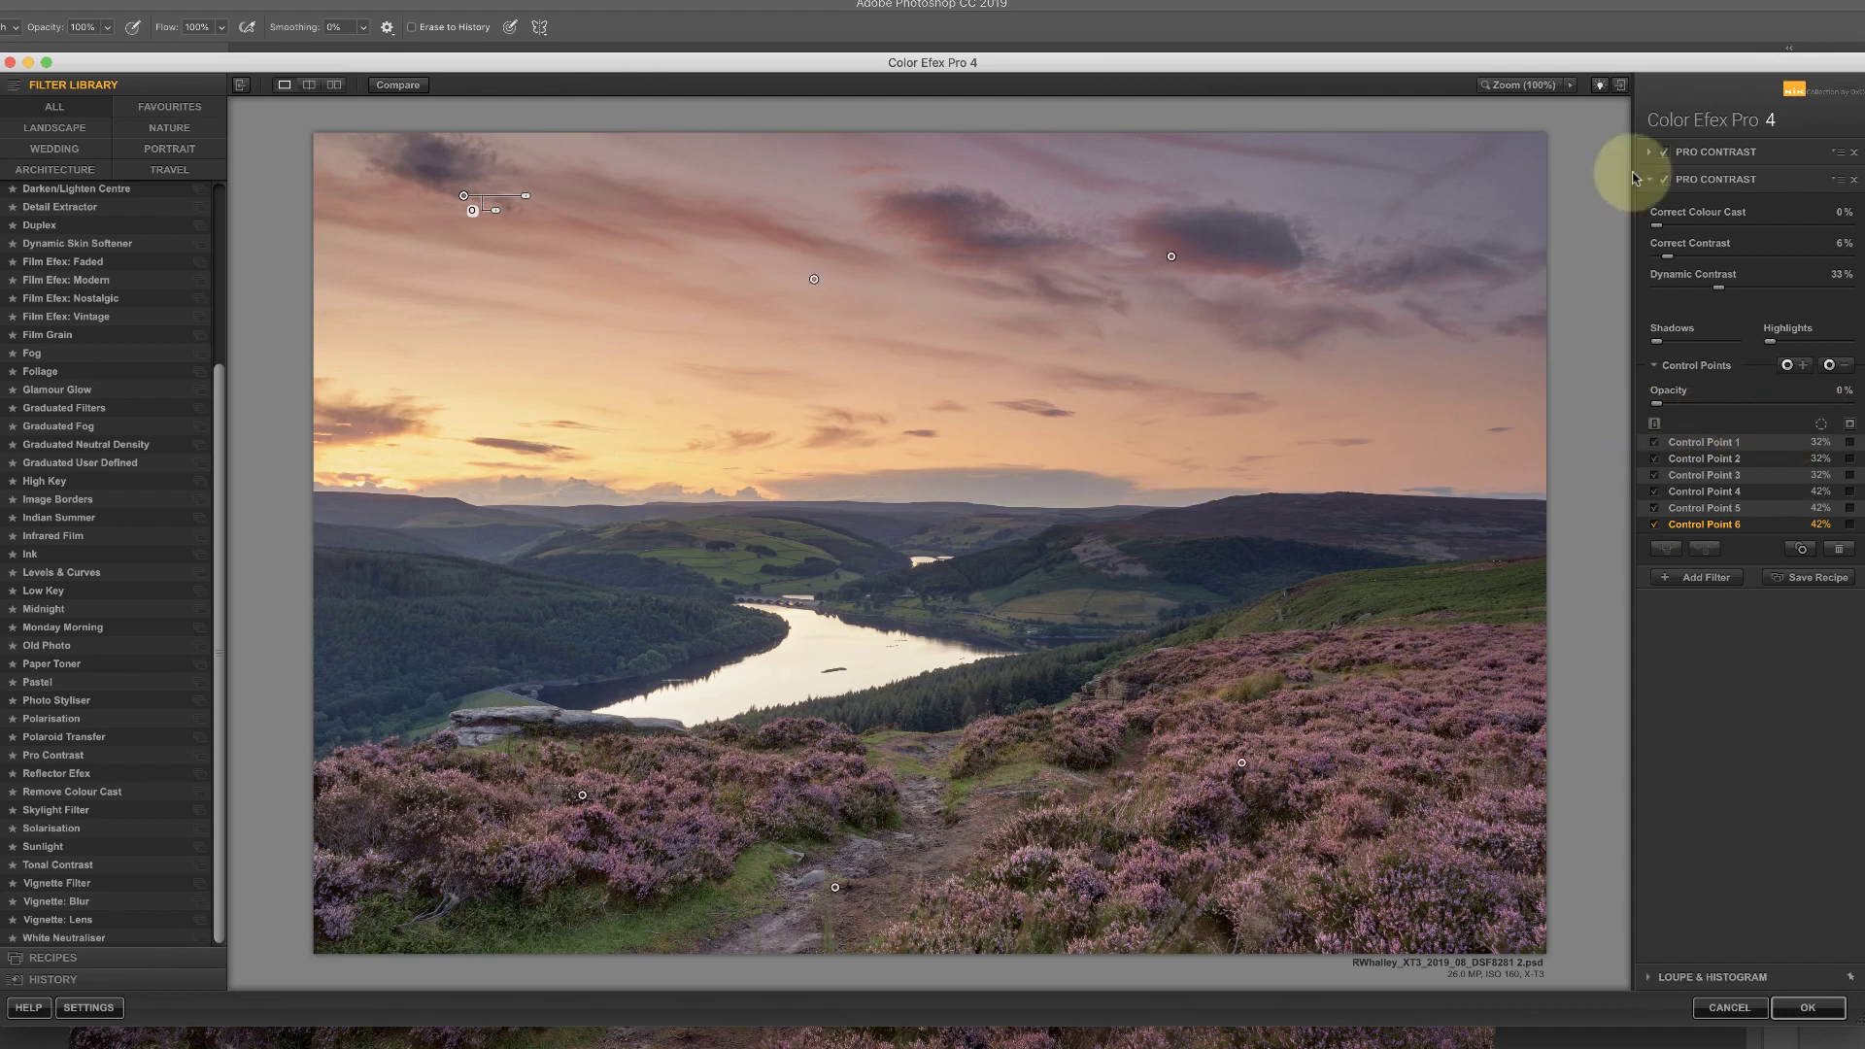
left_click(1665, 180)
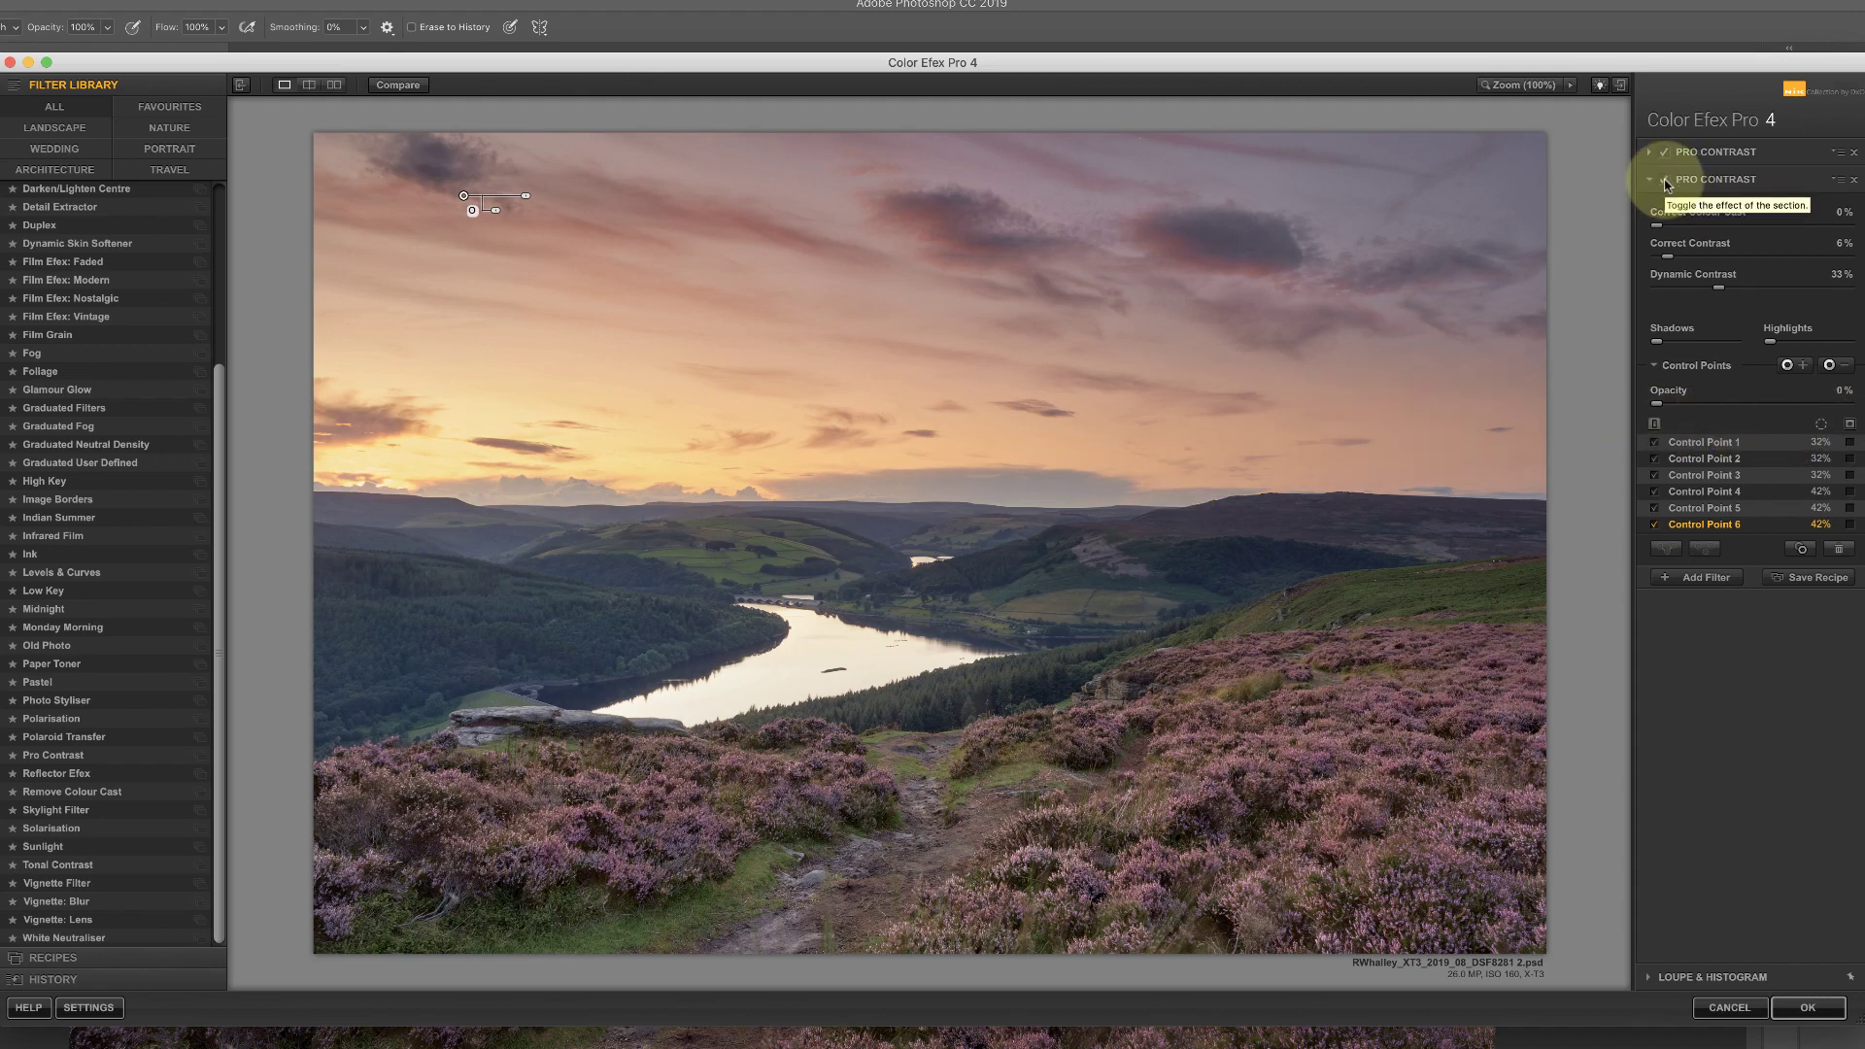
Add a Brilliance/Warmth filter with Warmth 25% and Perceptual Saturation 5%
left_click(1716, 579)
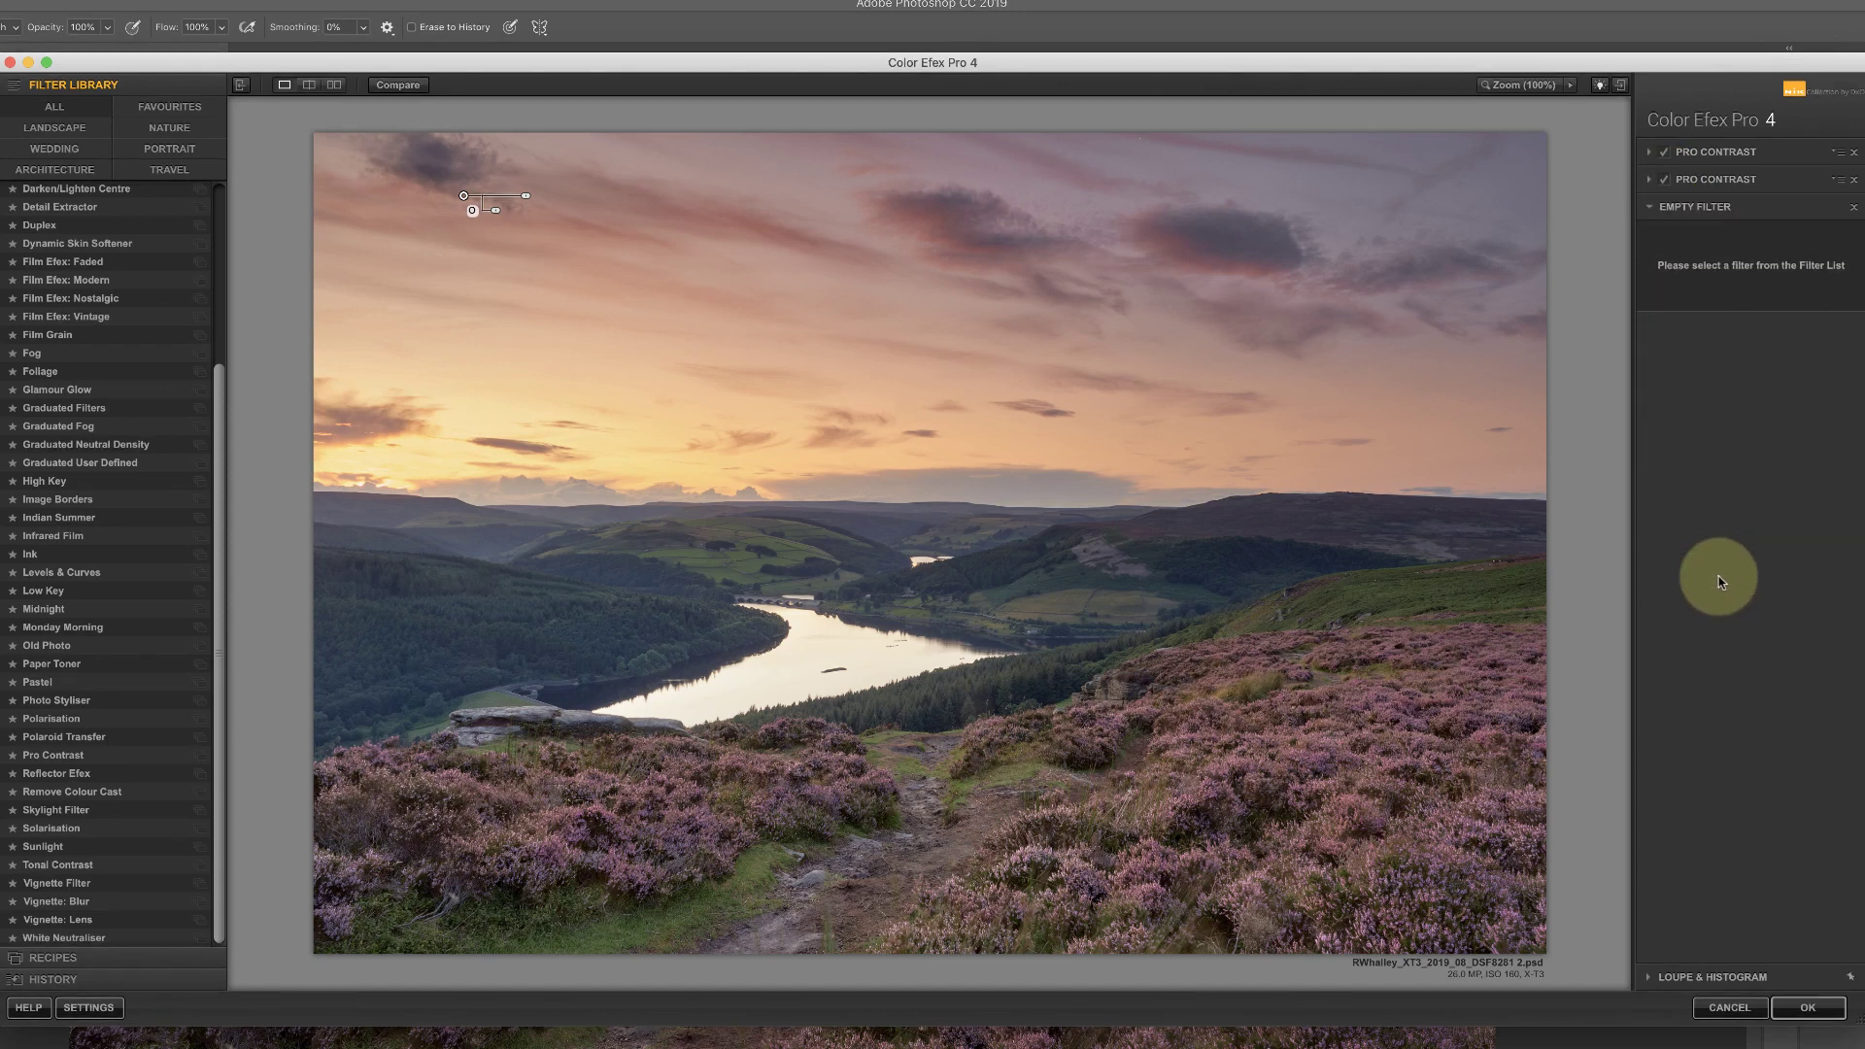
scroll(226, 373, "up", 3)
left_click_drag(226, 372, 229, 227)
left_click(64, 262)
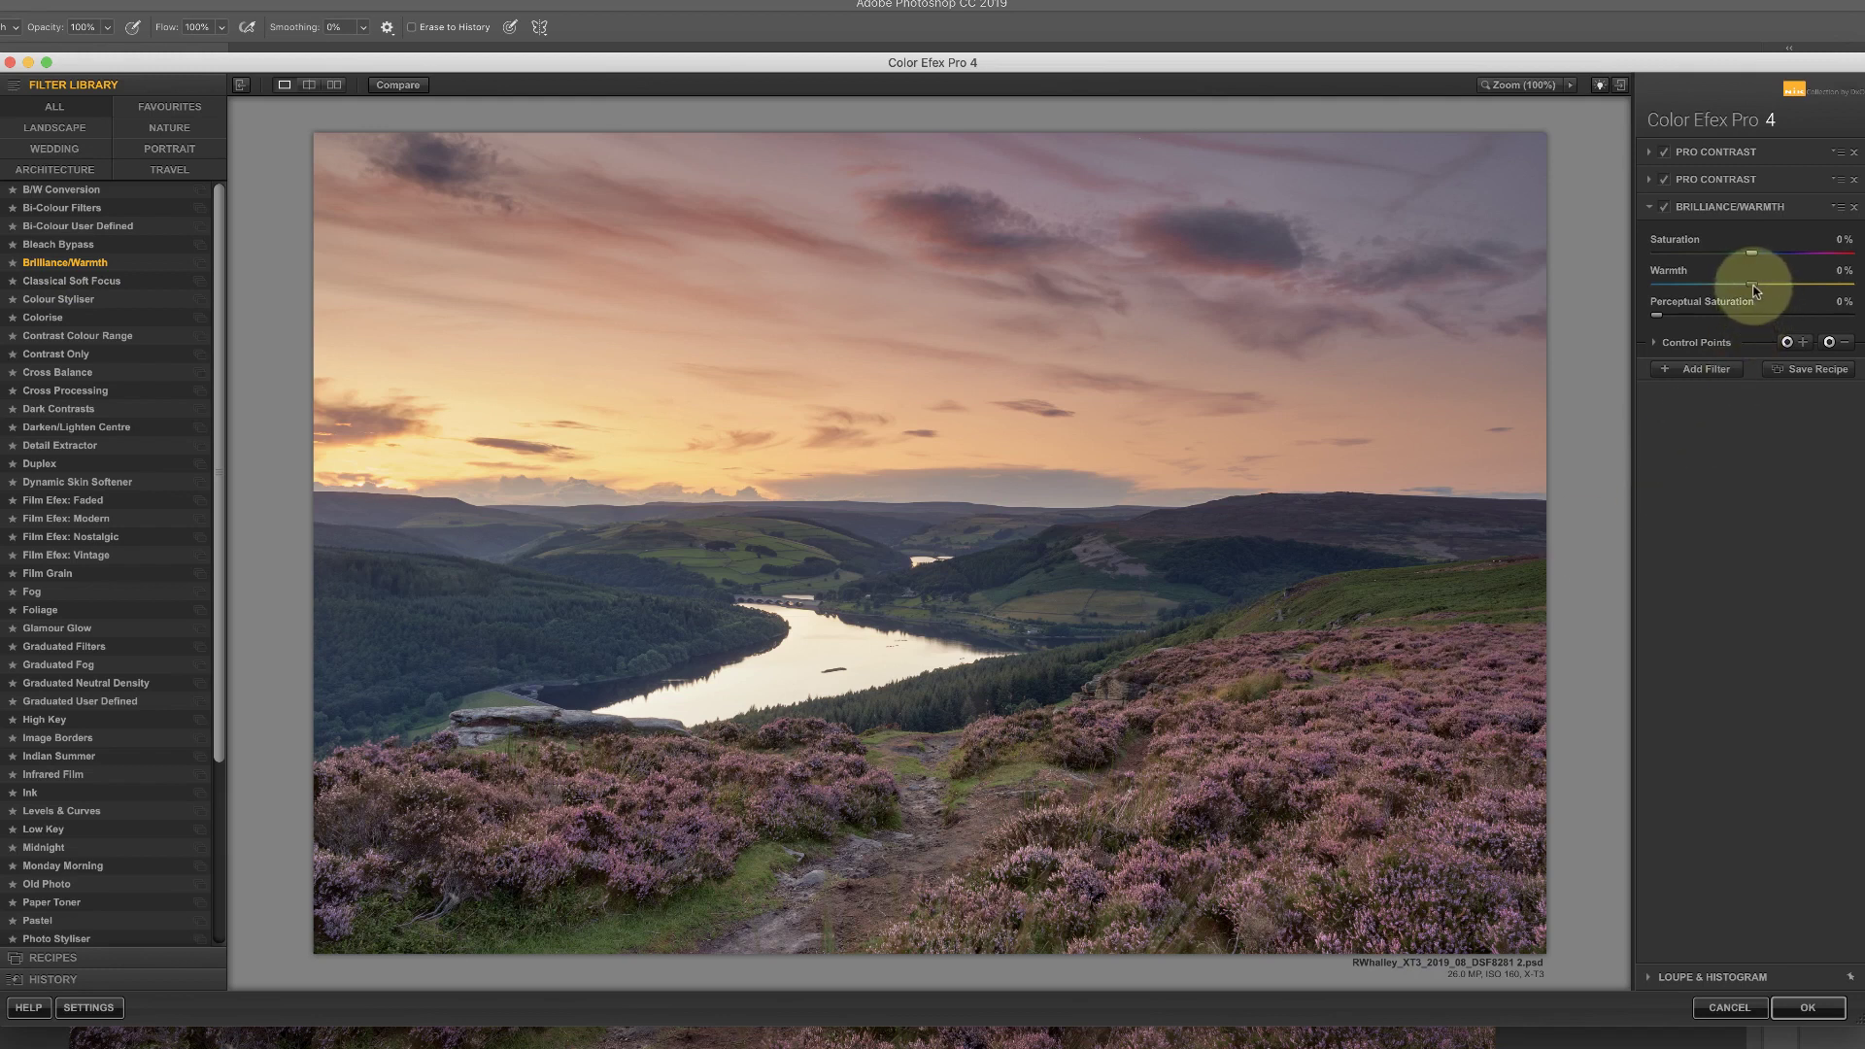
left_click_drag(1755, 290, 1776, 285)
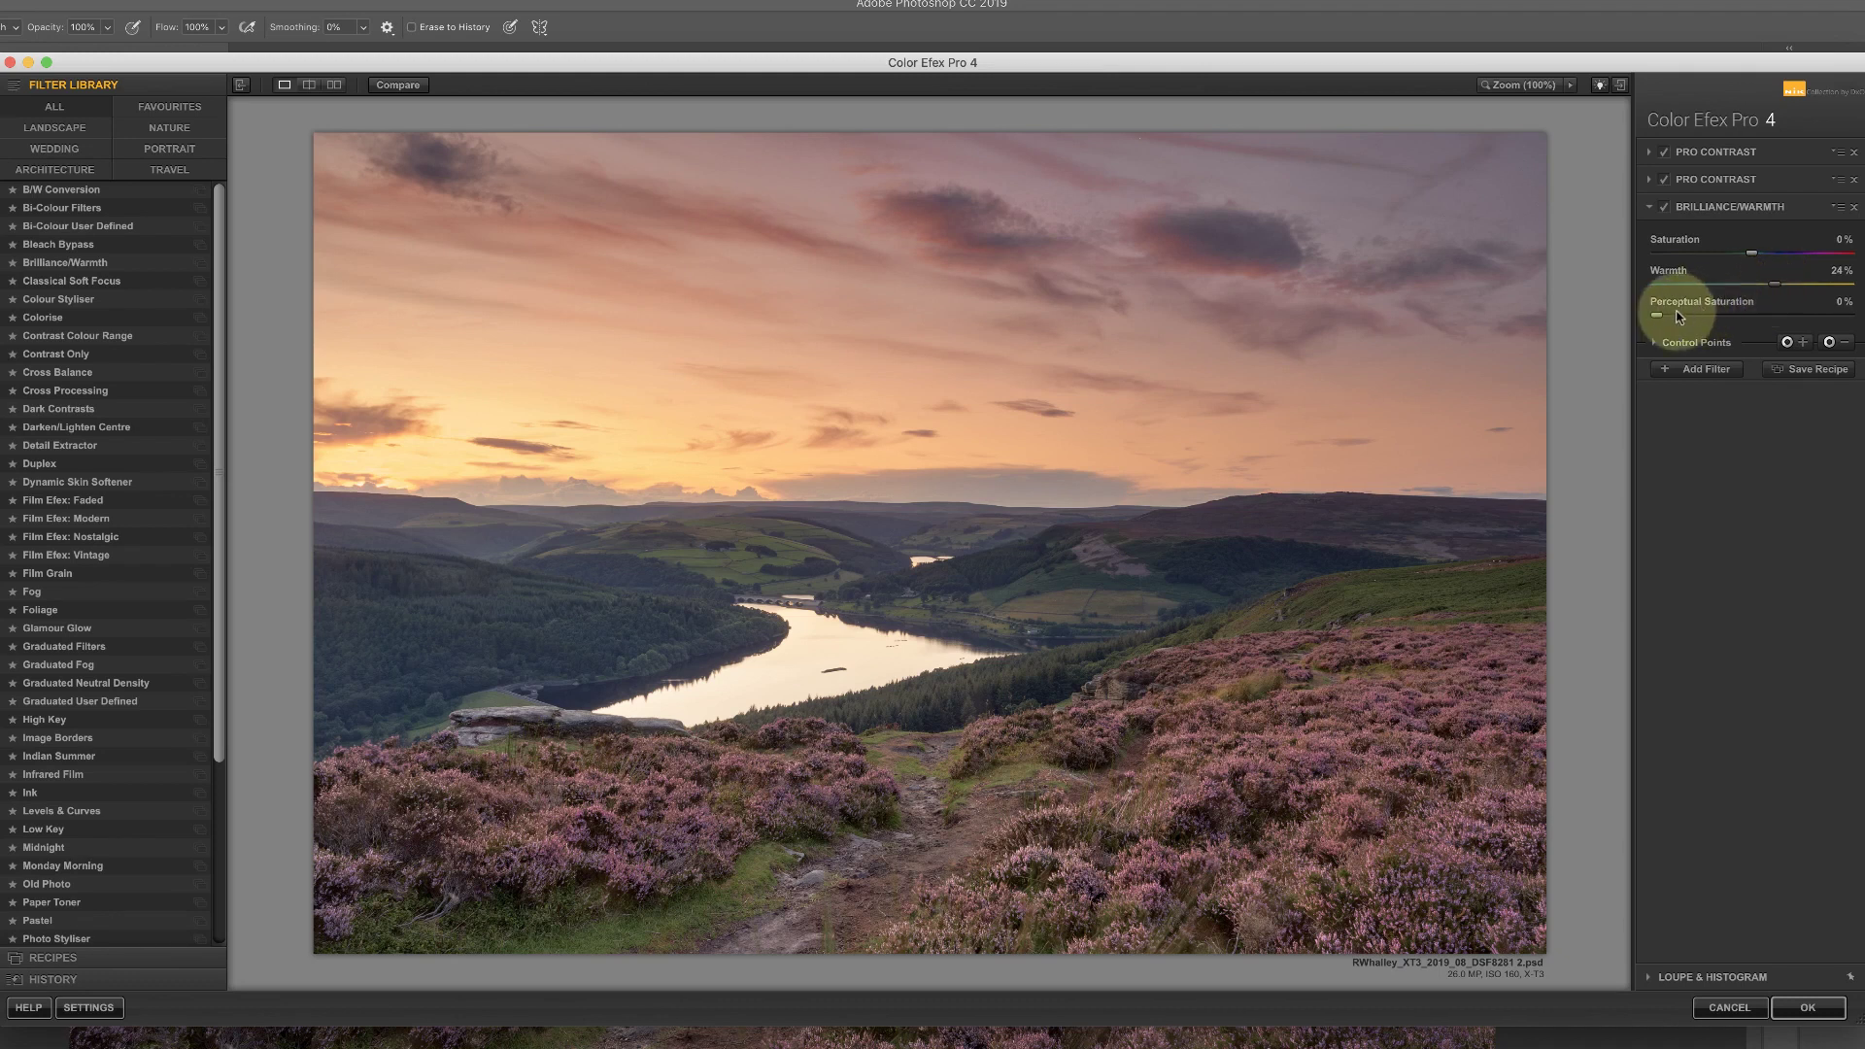
left_click_drag(1656, 319, 1675, 321)
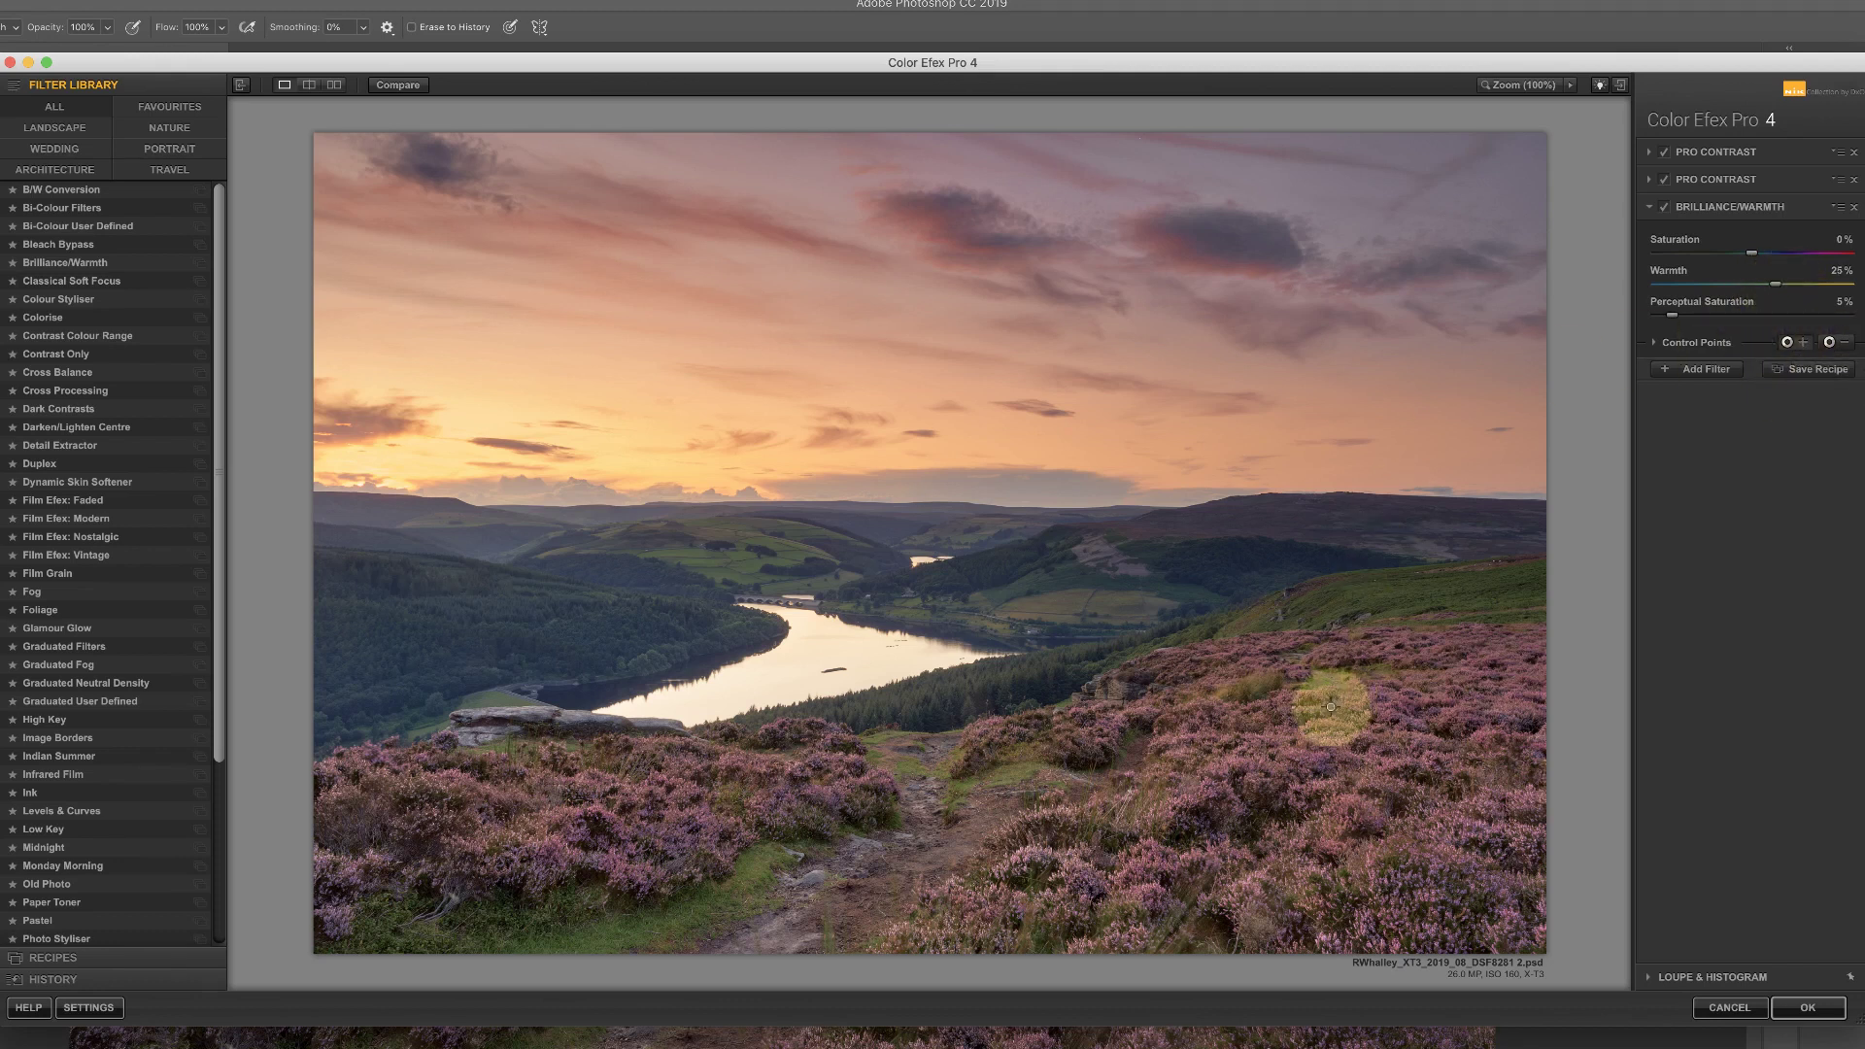
Add an enlarged heather control point and settle Warmth at 25%, Perceptual Saturation at 8%
left_click(1301, 714)
left_click_drag(1345, 717, 575, 818)
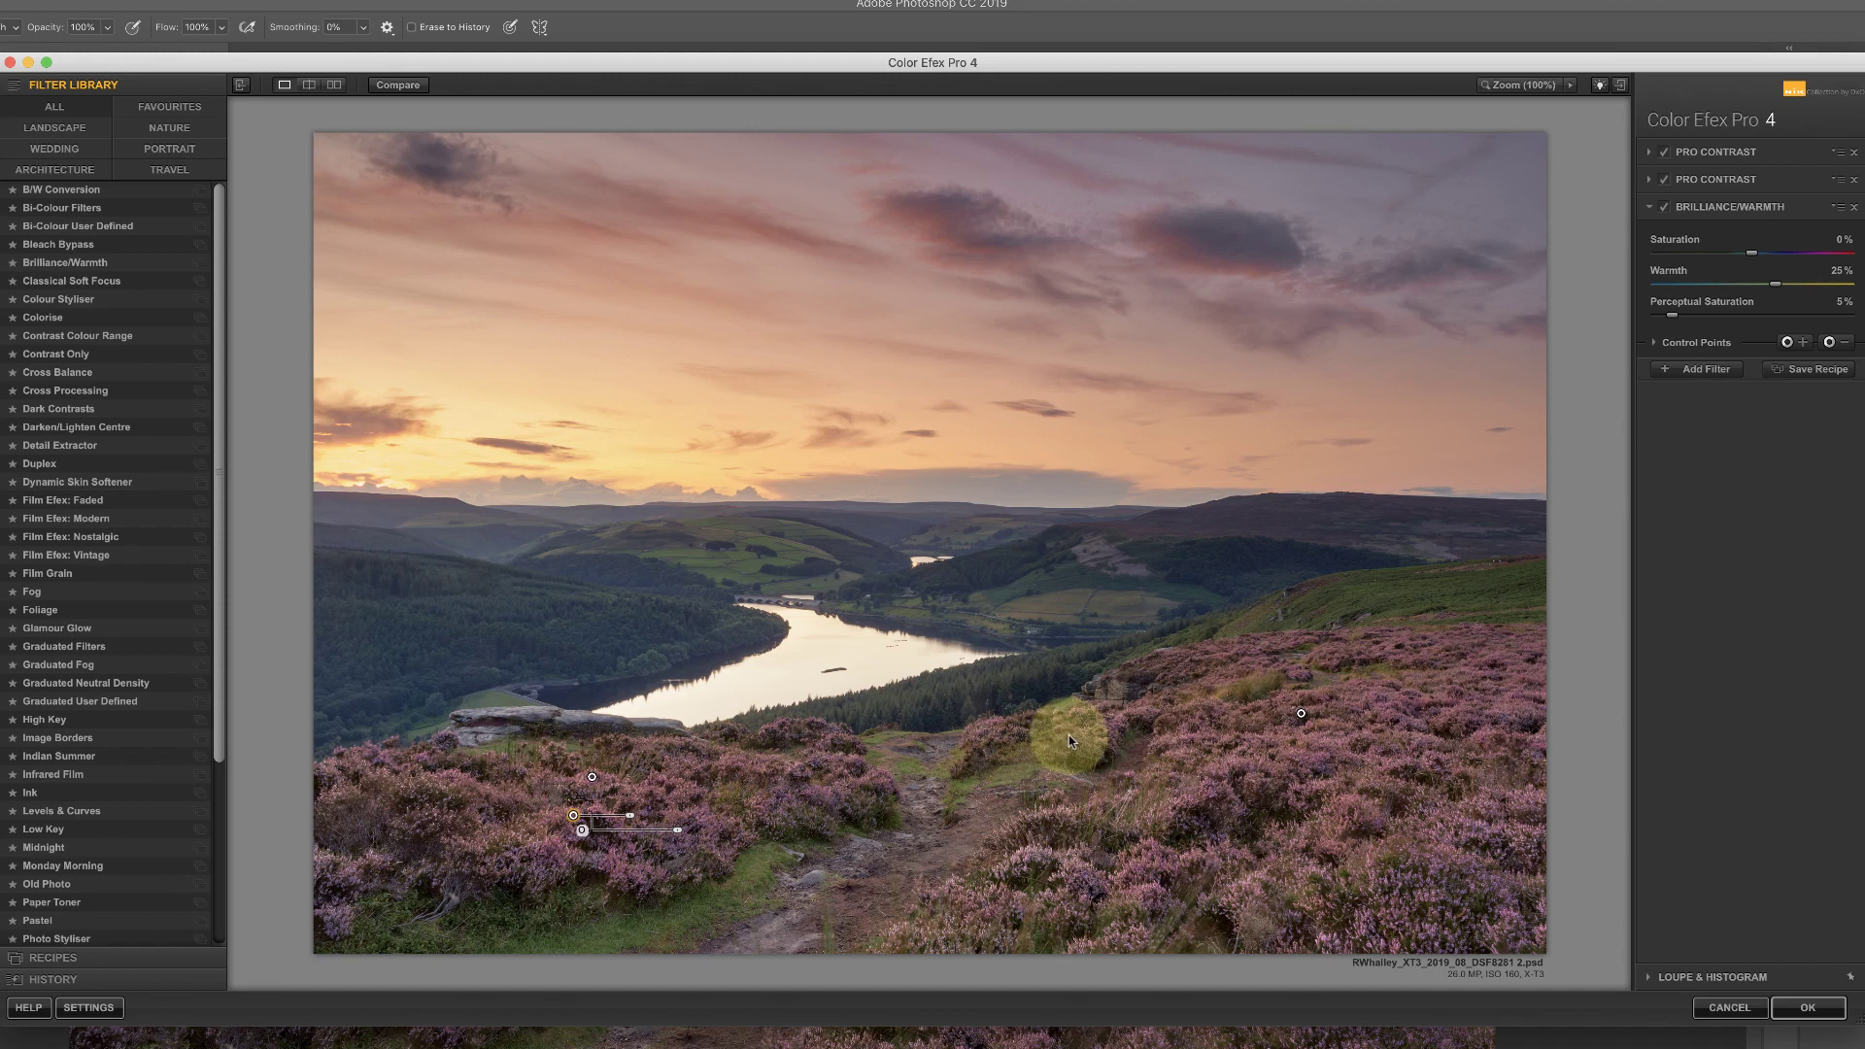
left_click_drag(1671, 315, 1679, 321)
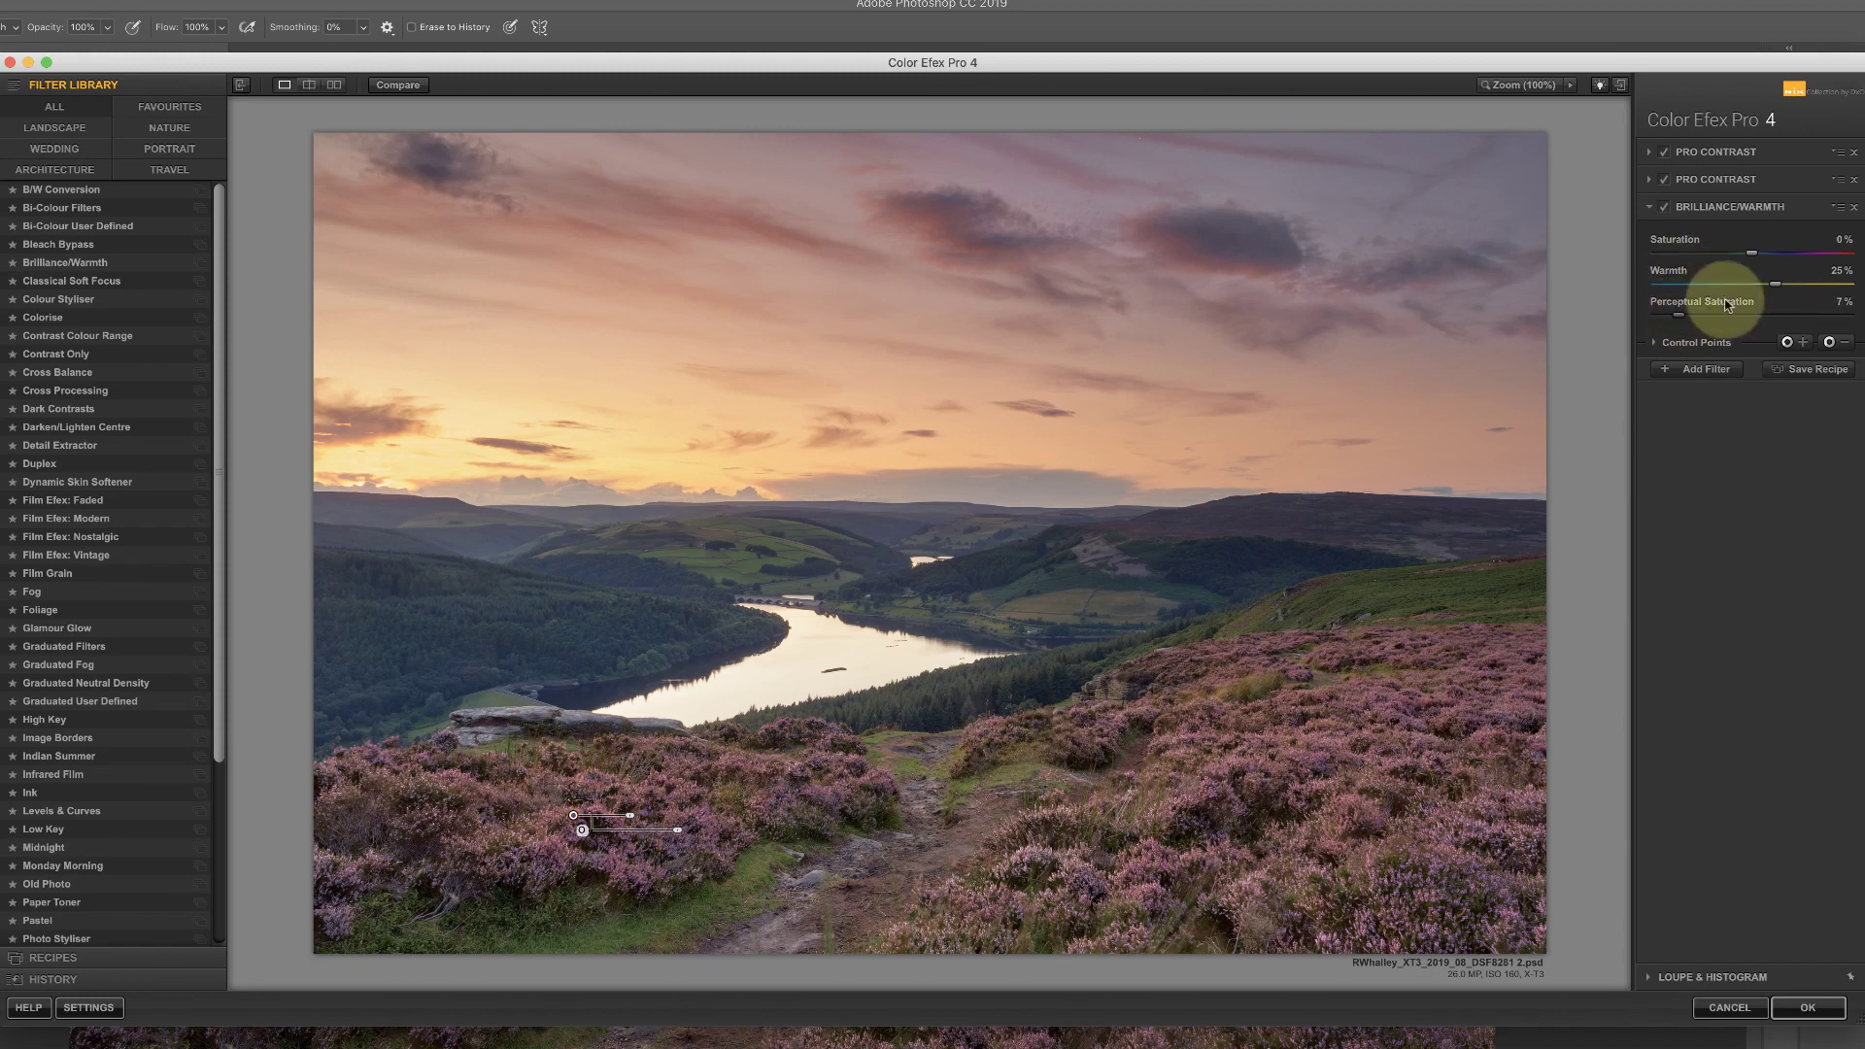
left_click_drag(1775, 284, 1679, 319)
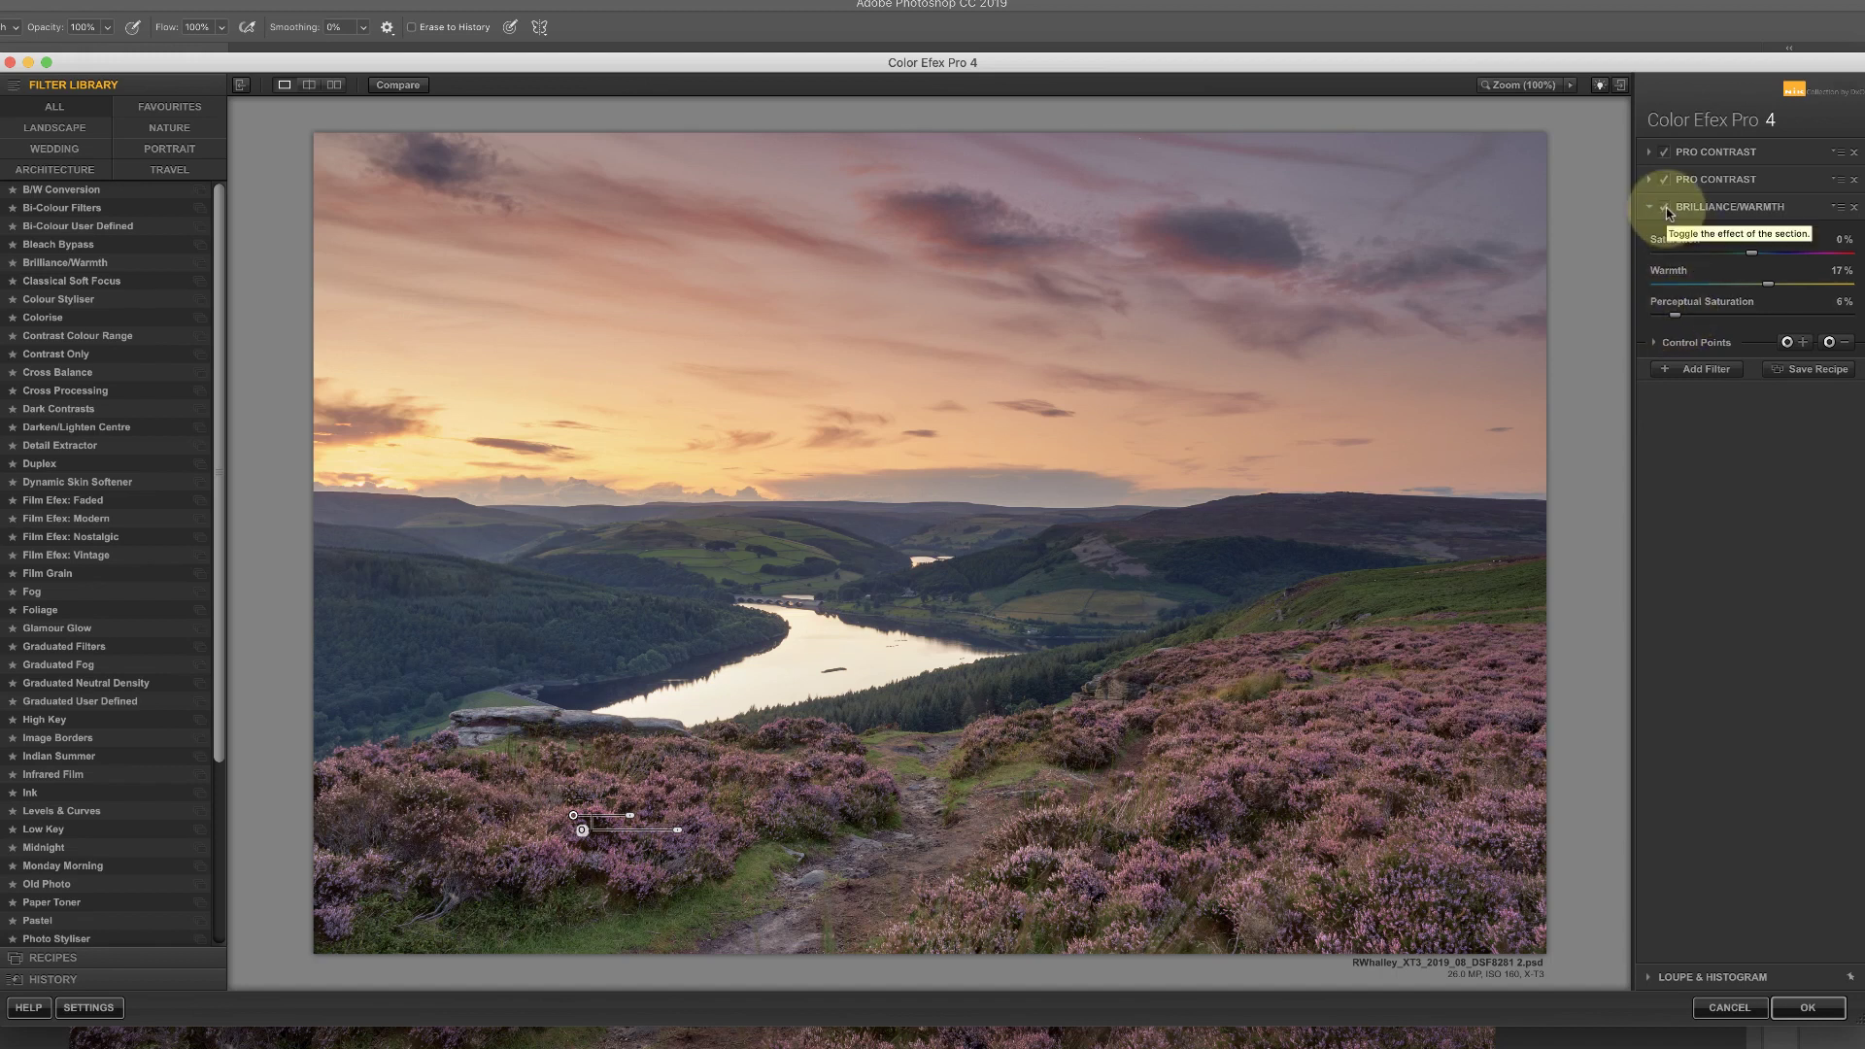
left_click_drag(1769, 283, 1776, 289)
left_click_drag(1675, 316, 1679, 316)
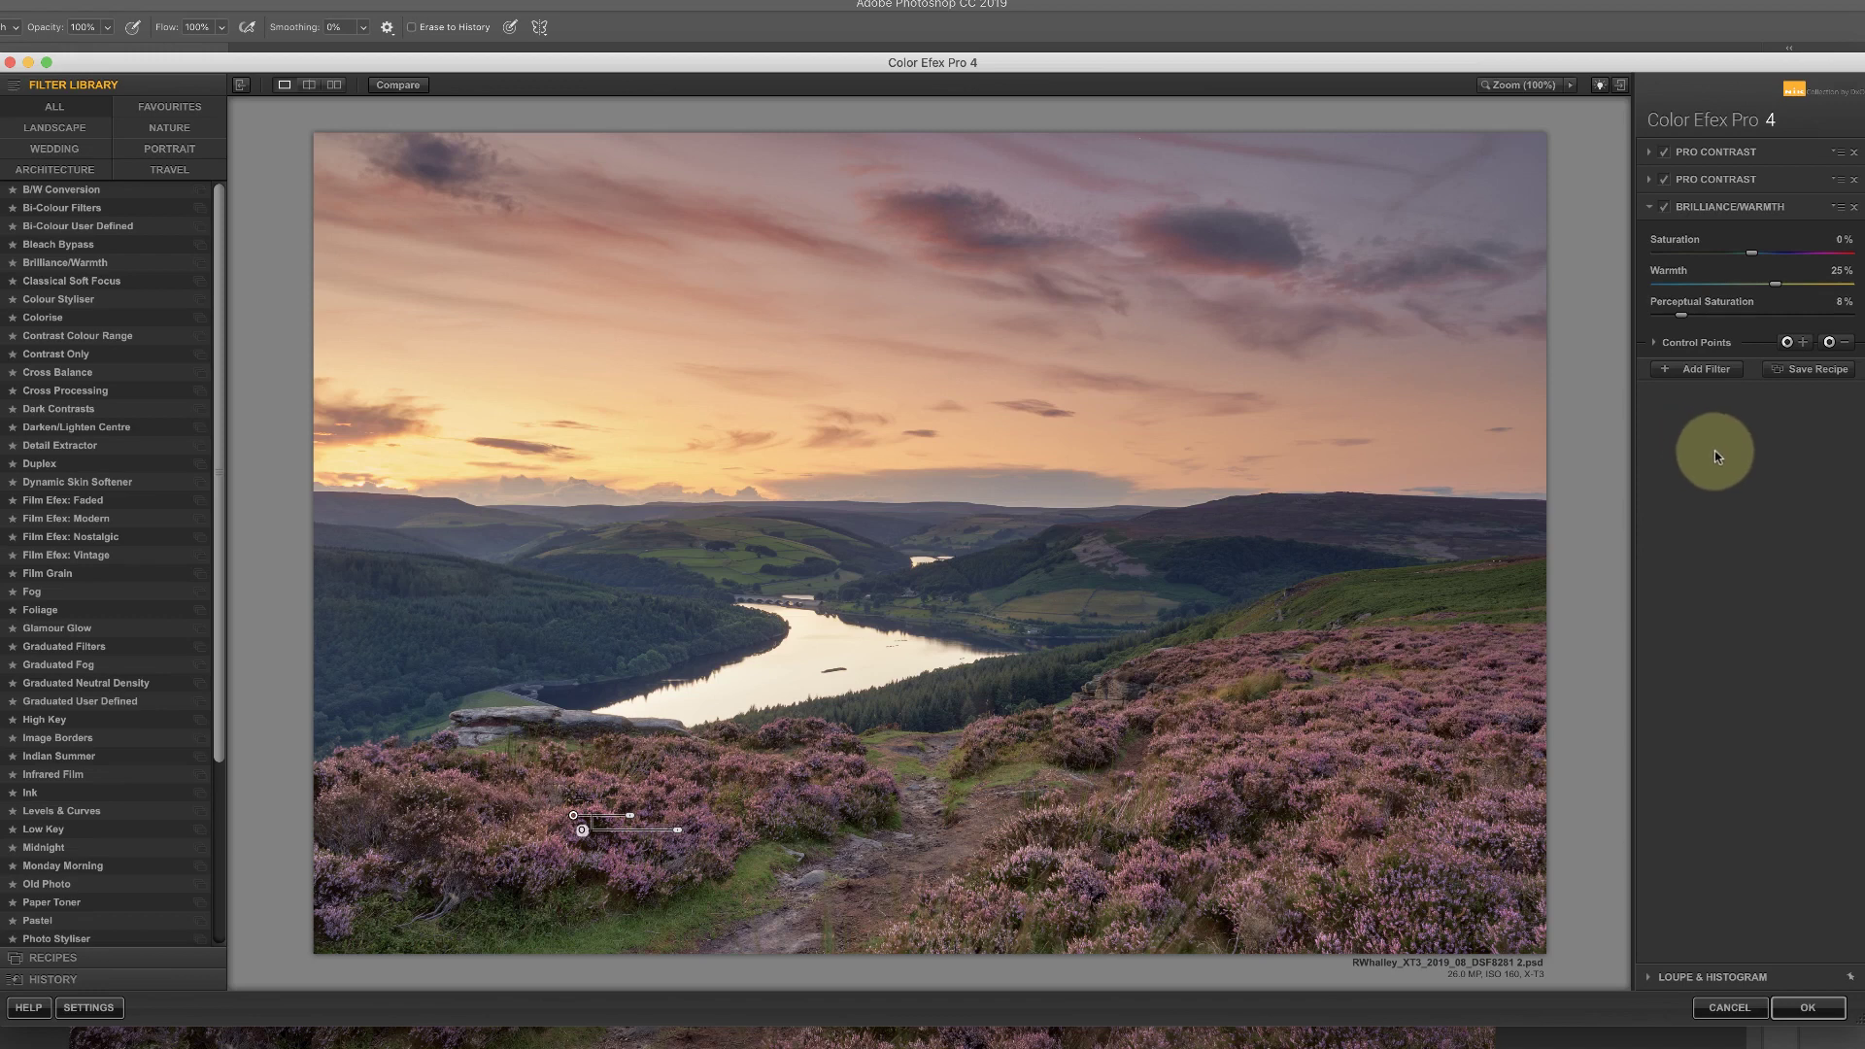
Apply the Color Efex Pro 4 edits, then toggle the Nik Adjustments layer's visibility to compare before and after
left_click(1807, 1007)
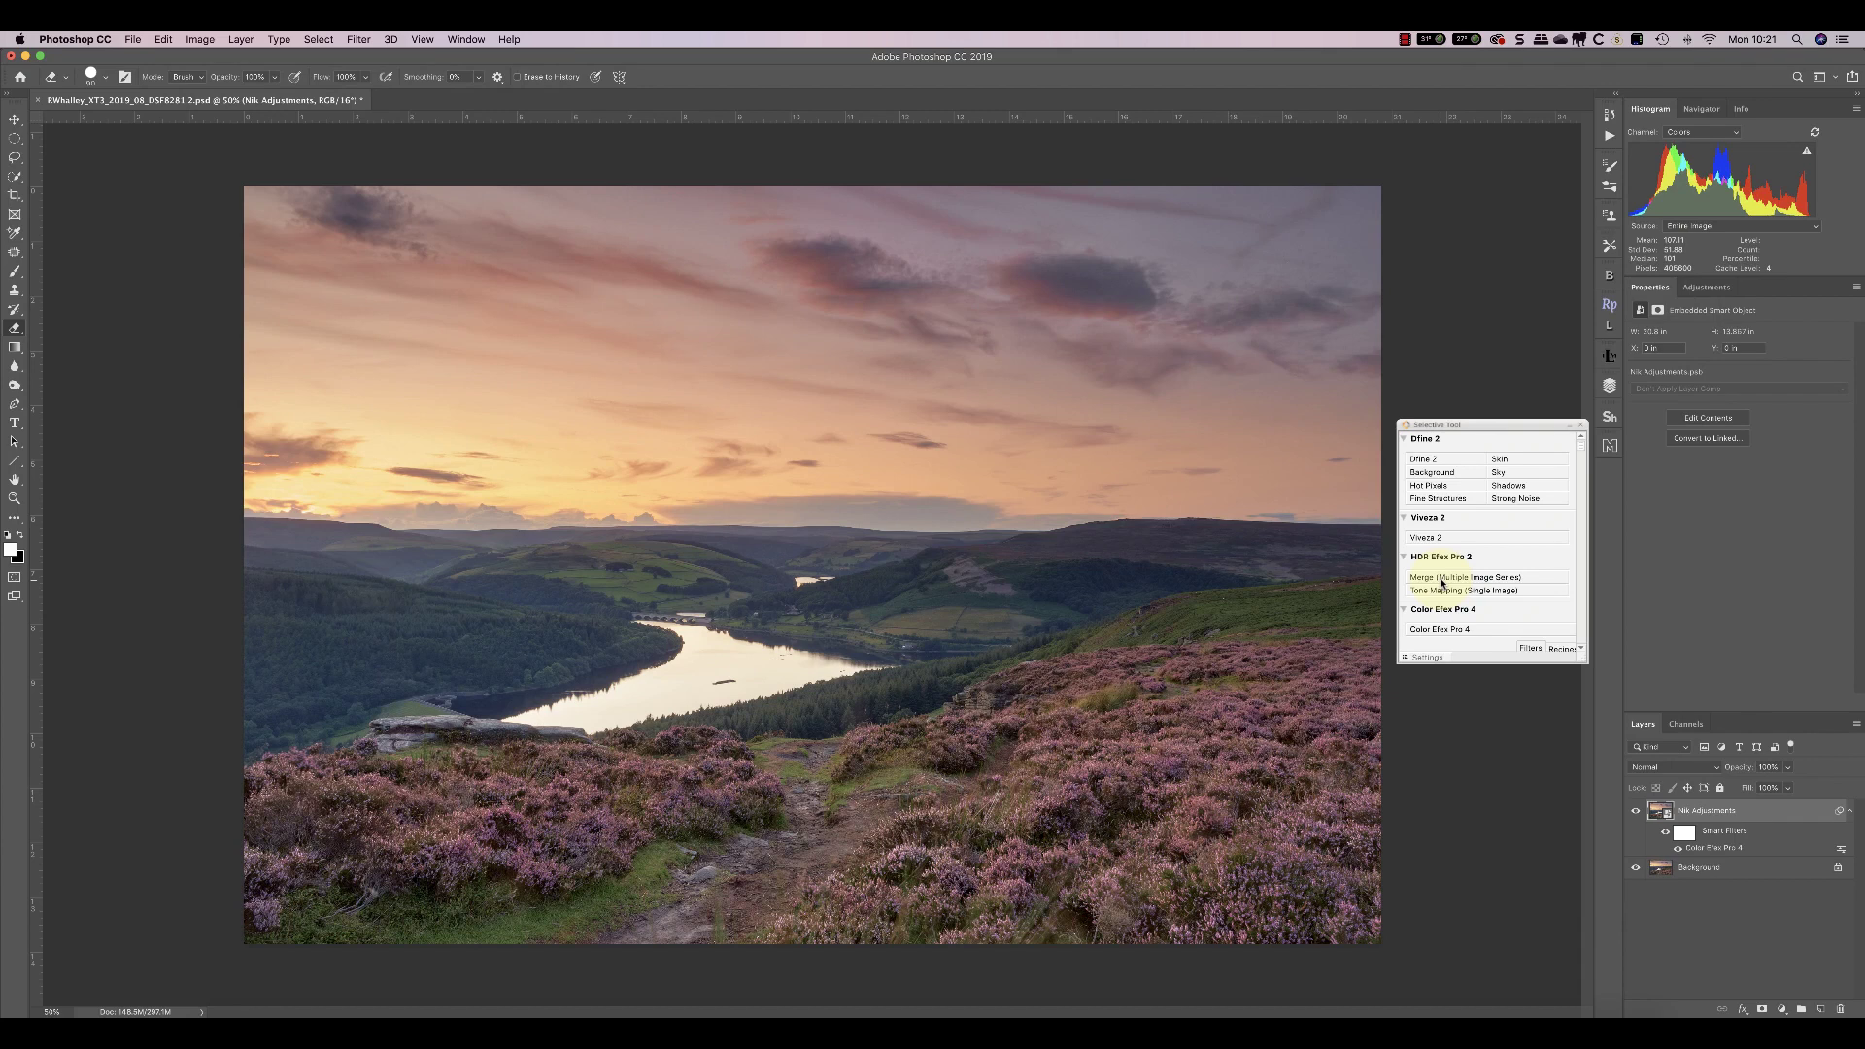
left_click(1638, 814)
left_click(1638, 814)
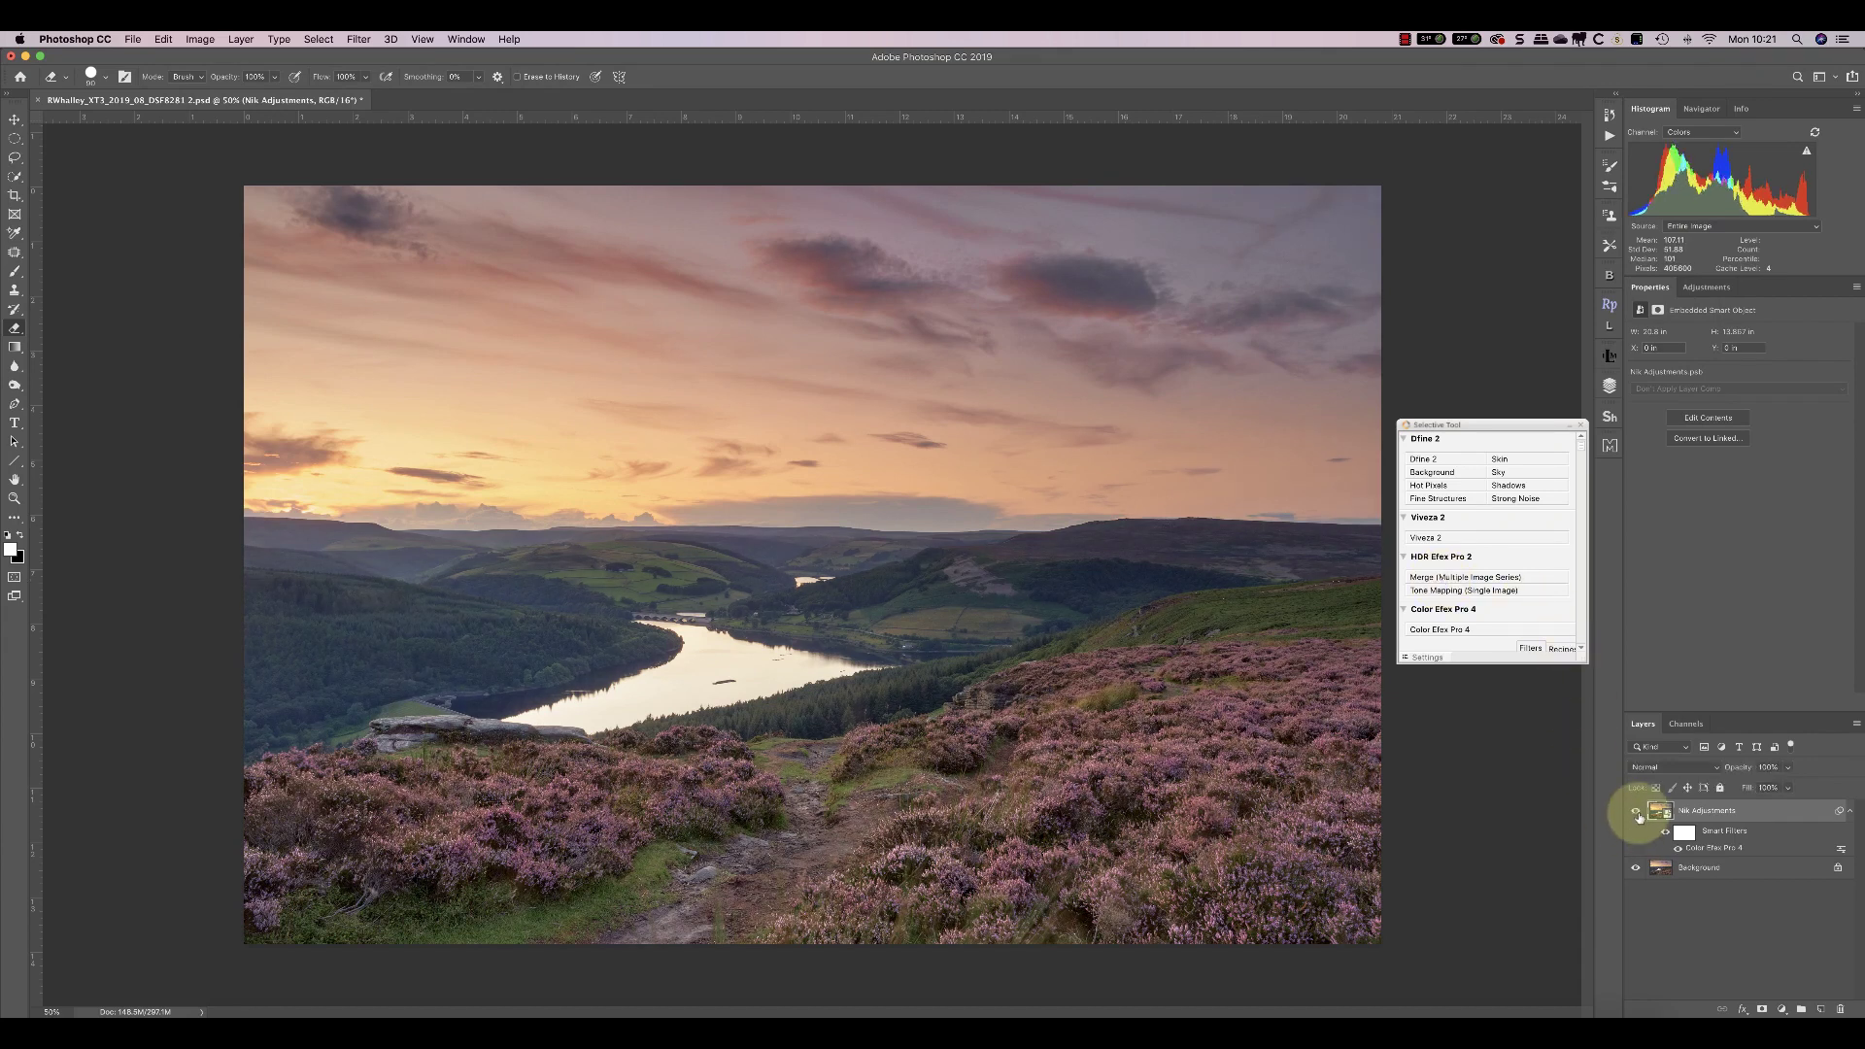
left_click(1637, 814)
left_click(1637, 814)
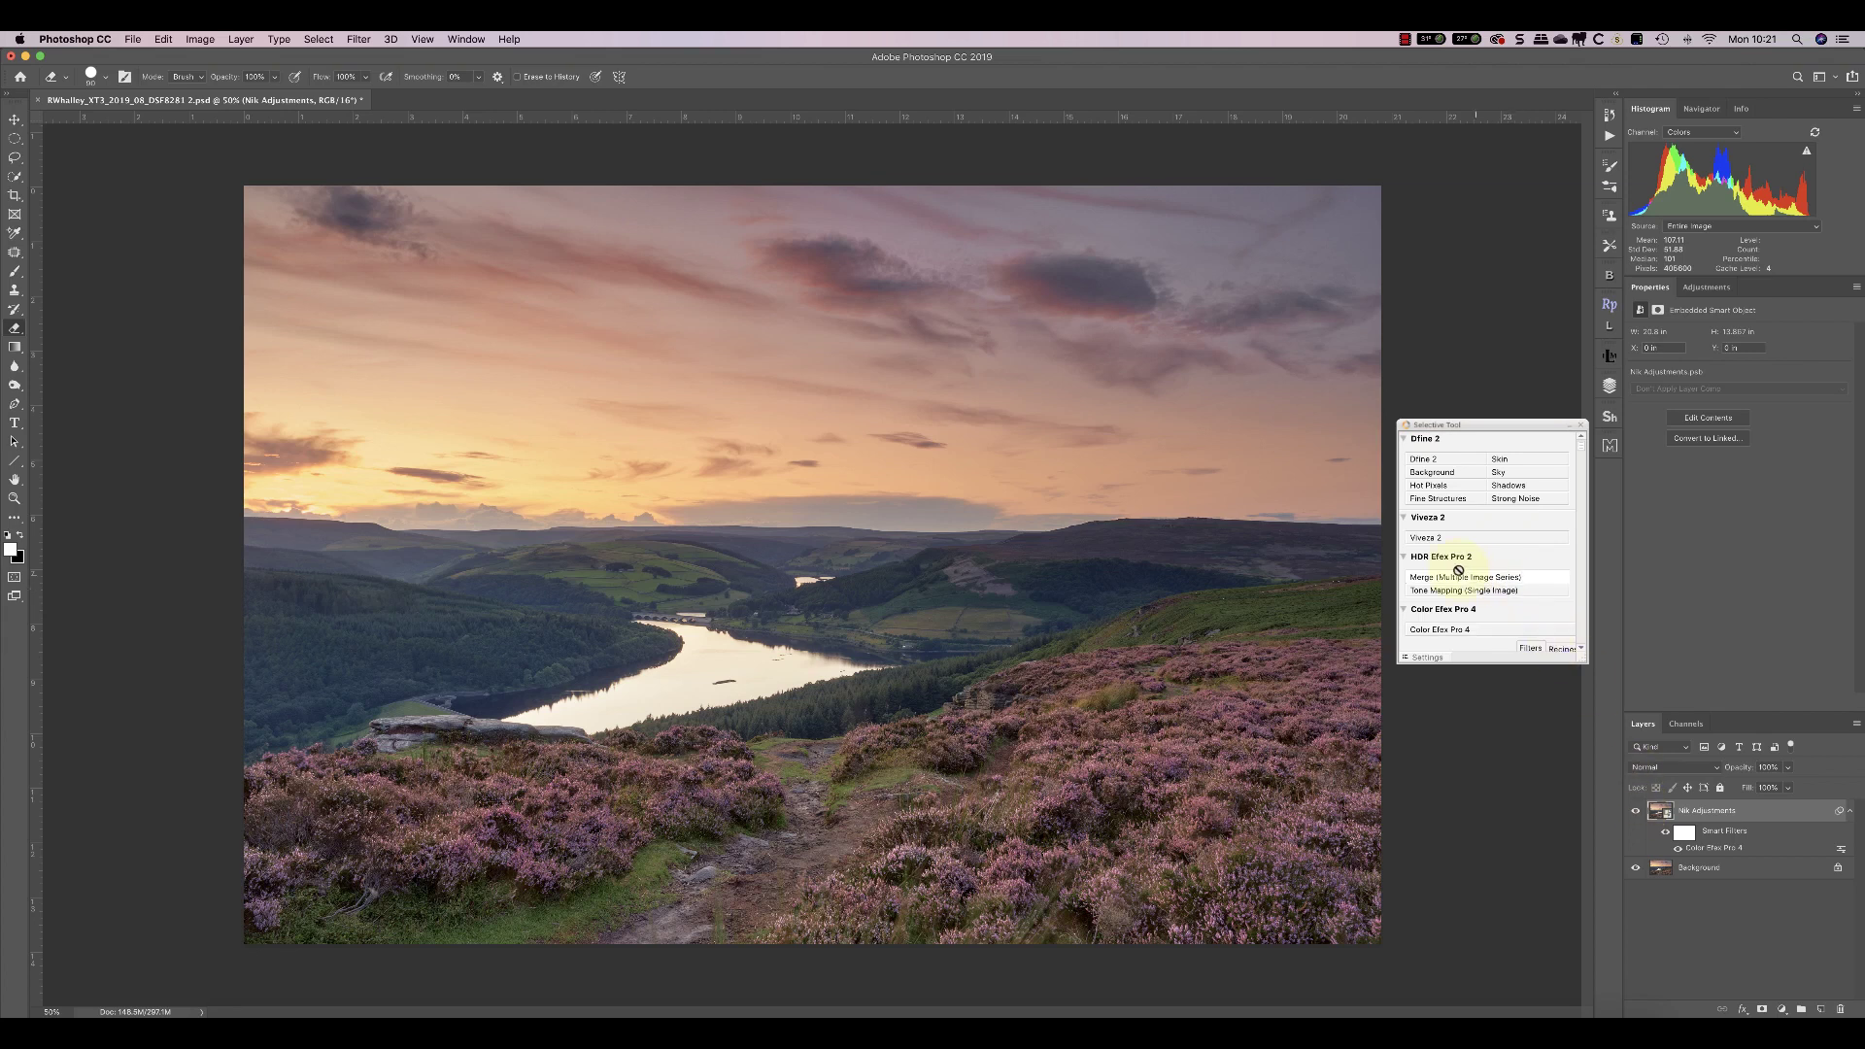
Launch Viveza 2 from the Nik Selective Tool and accept the smart-filter warning
left_click(1428, 539)
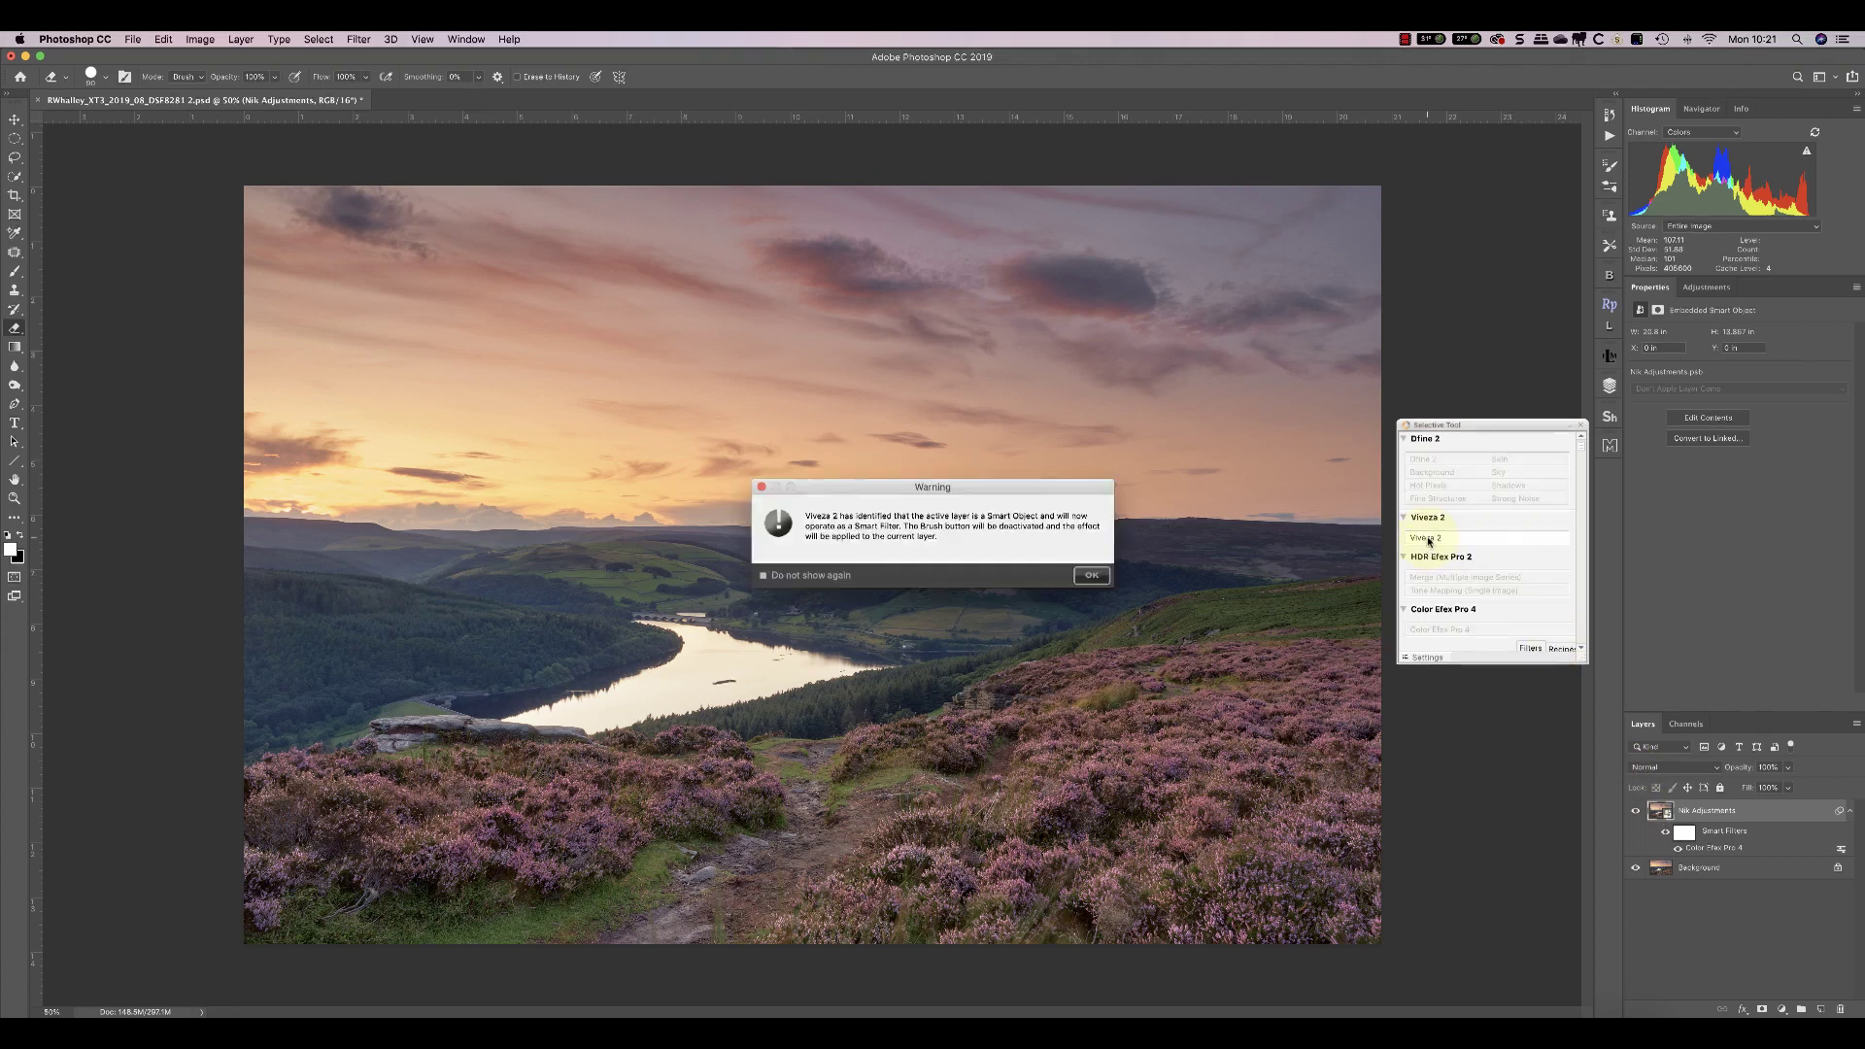
left_click(1080, 575)
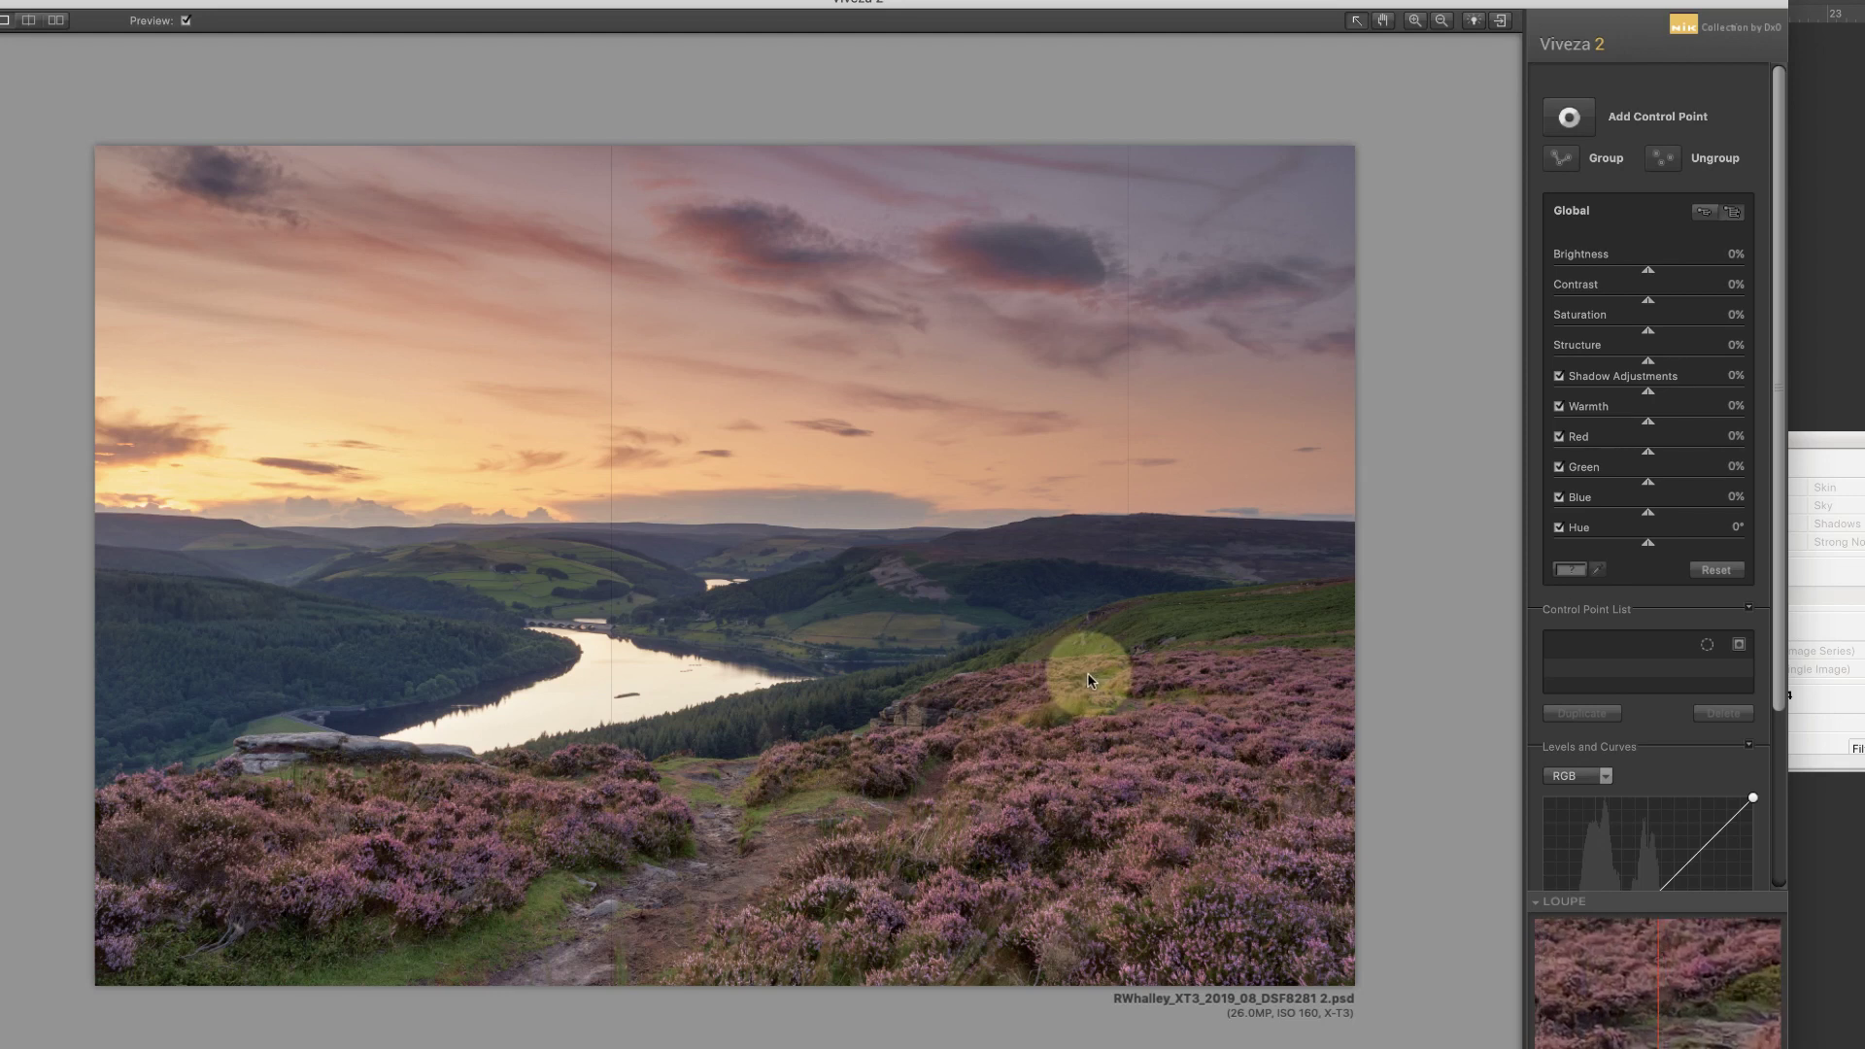
Place a 40% control point in the sky and raise its Saturation to 13% and Warmth to 22%
left_click(1567, 118)
left_click(741, 258)
left_click_drag(793, 263, 807, 258)
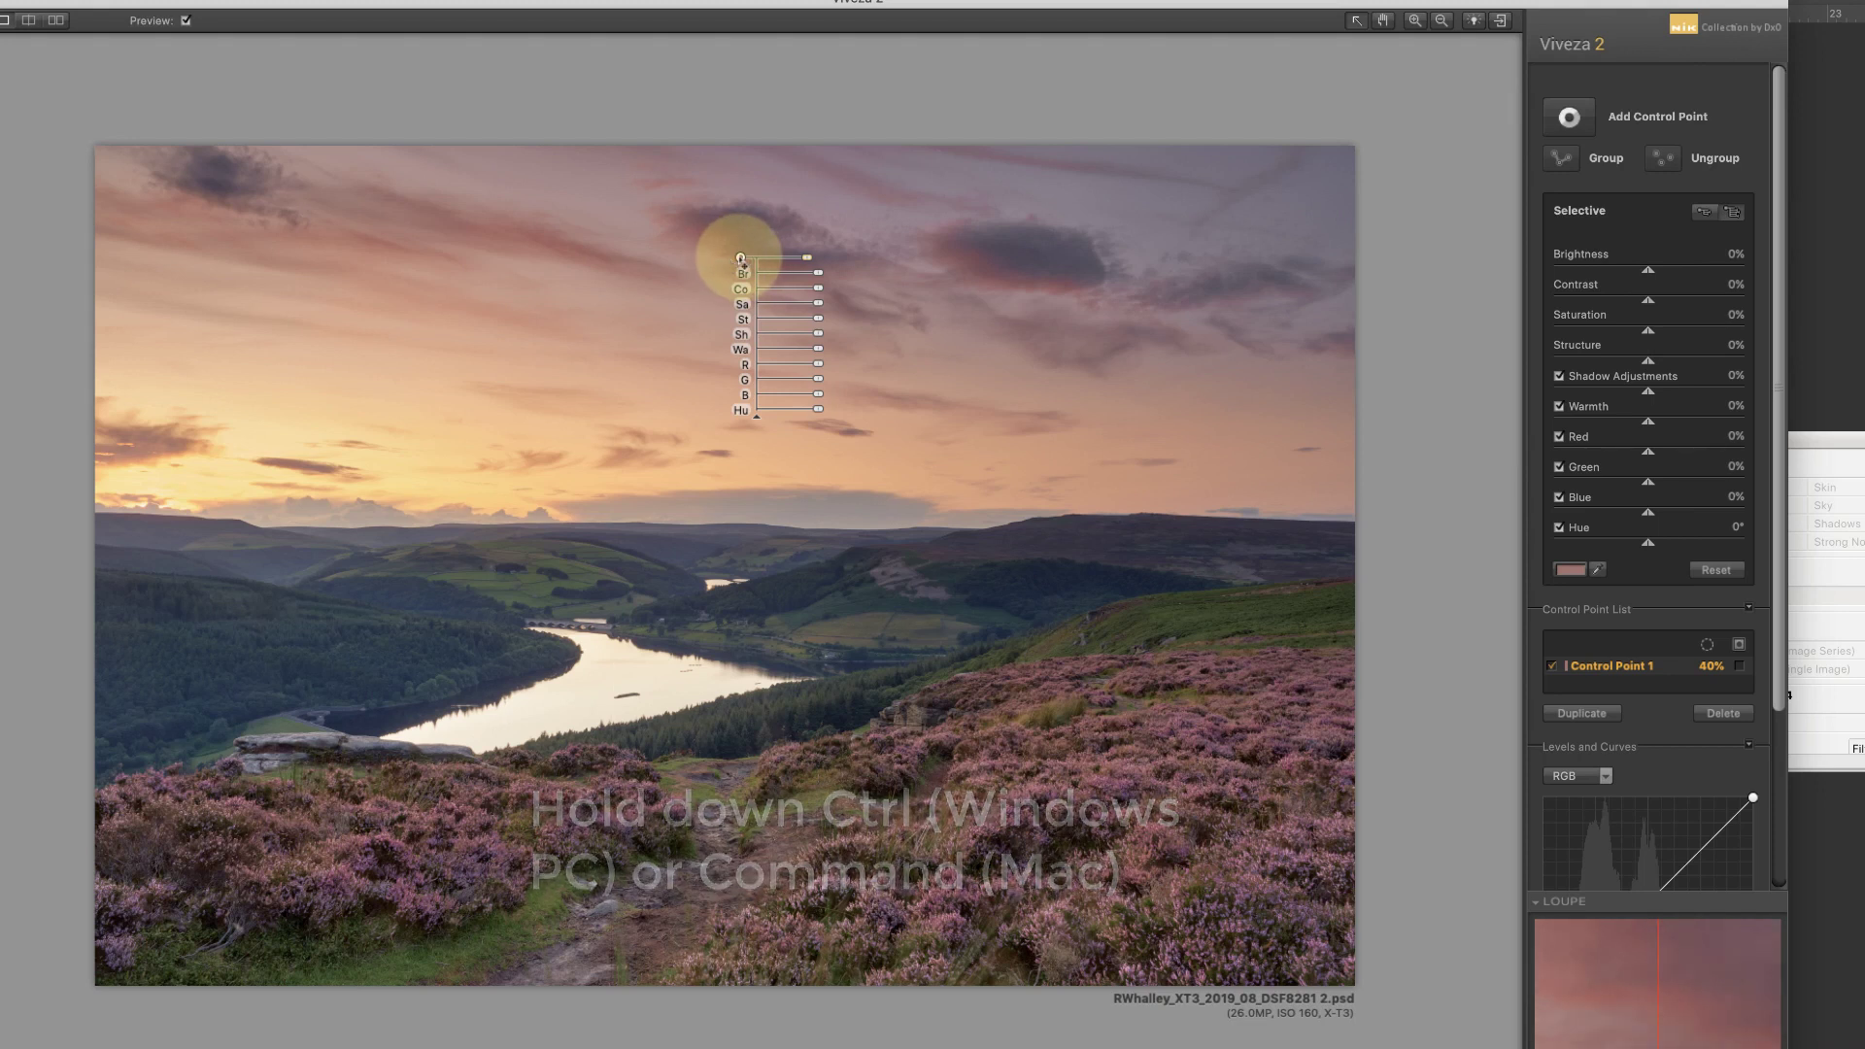
left_click_drag(744, 263, 748, 265)
key("super")
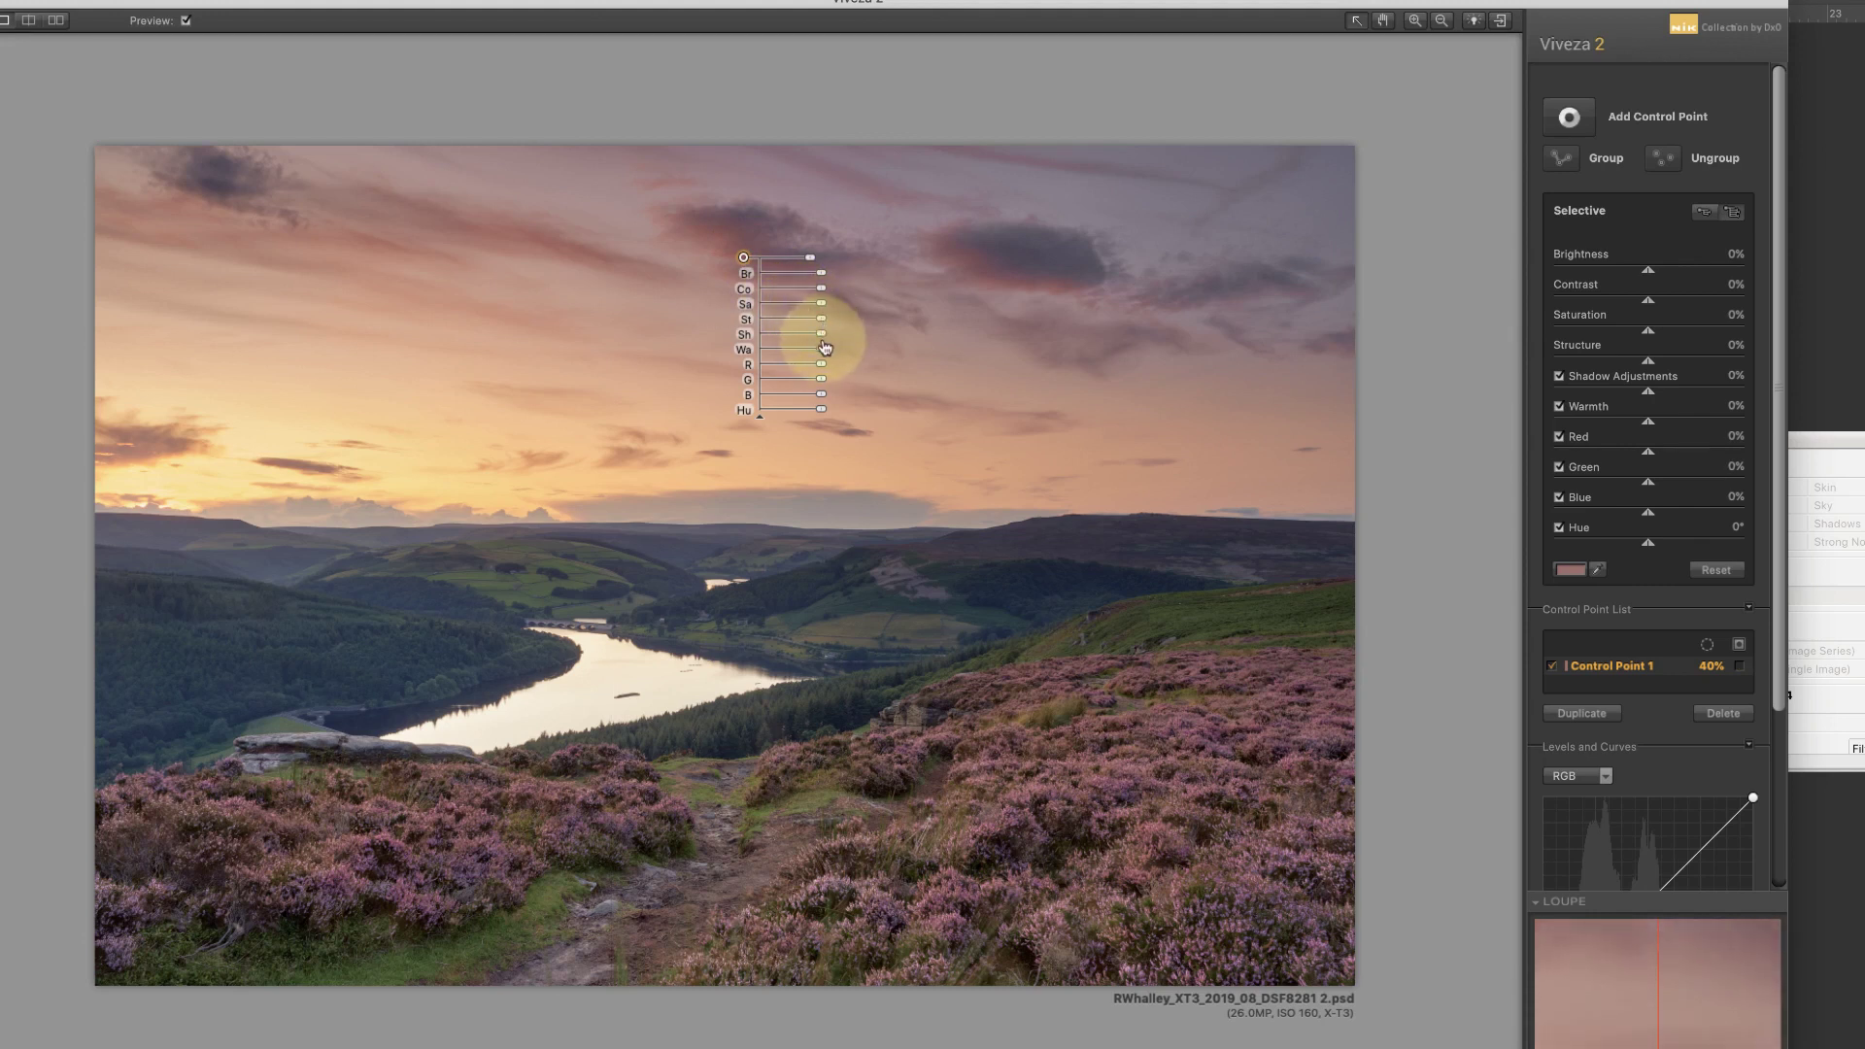
left_click_drag(822, 349, 826, 309)
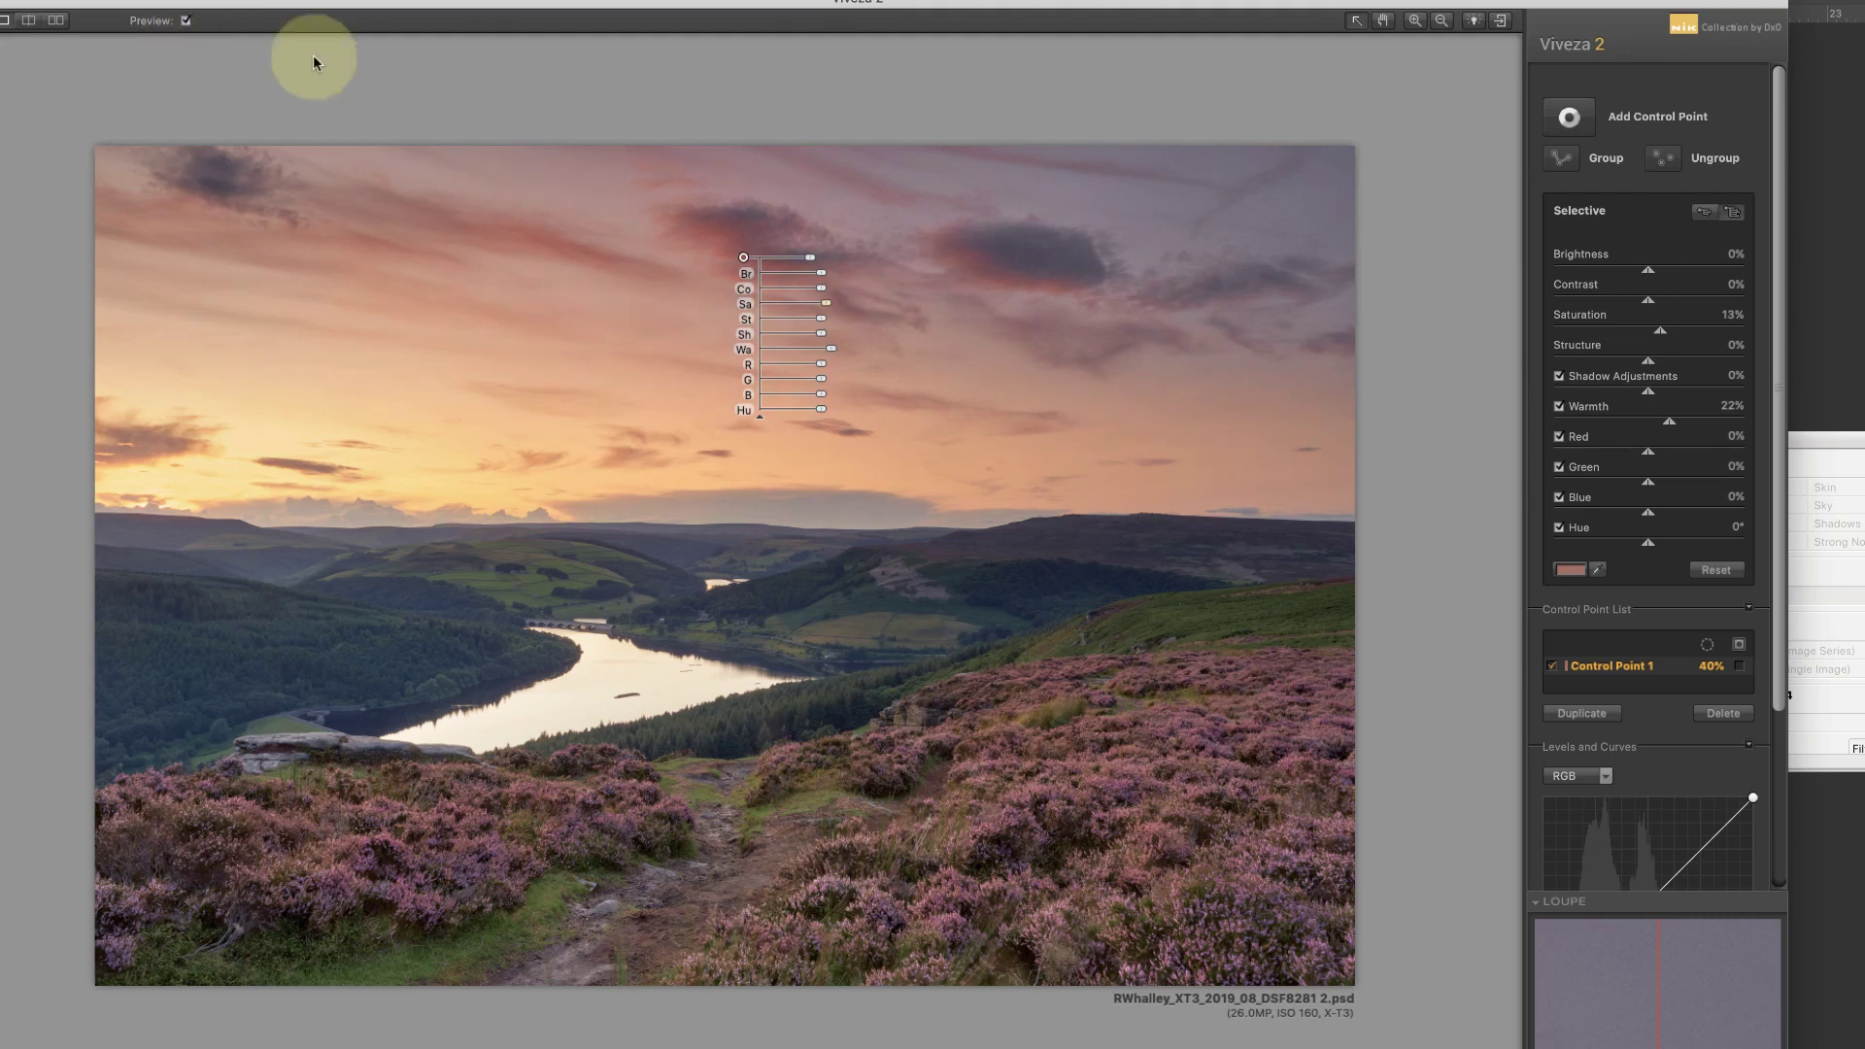
Add a 28% heather control point with Contrast 20%, Saturation 18%, Warmth 26%, Structure 22%
left_click(1601, 124)
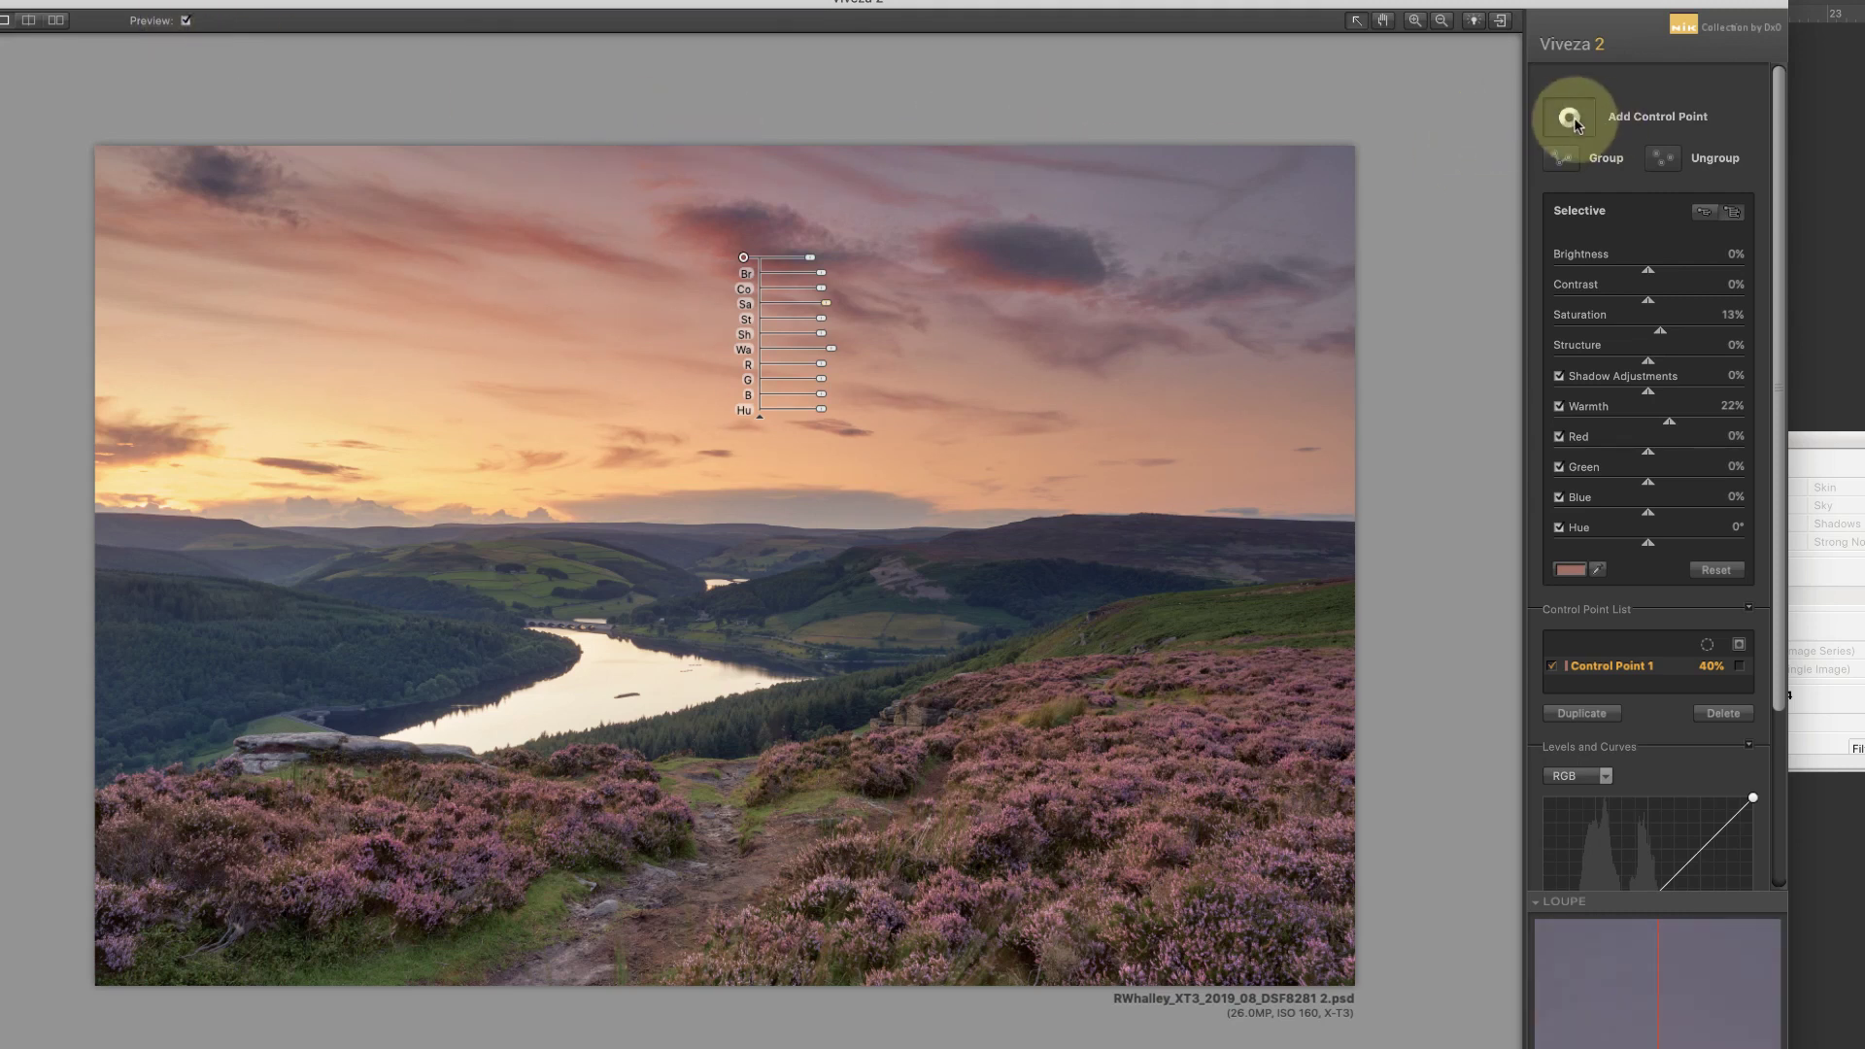
left_click(1037, 792)
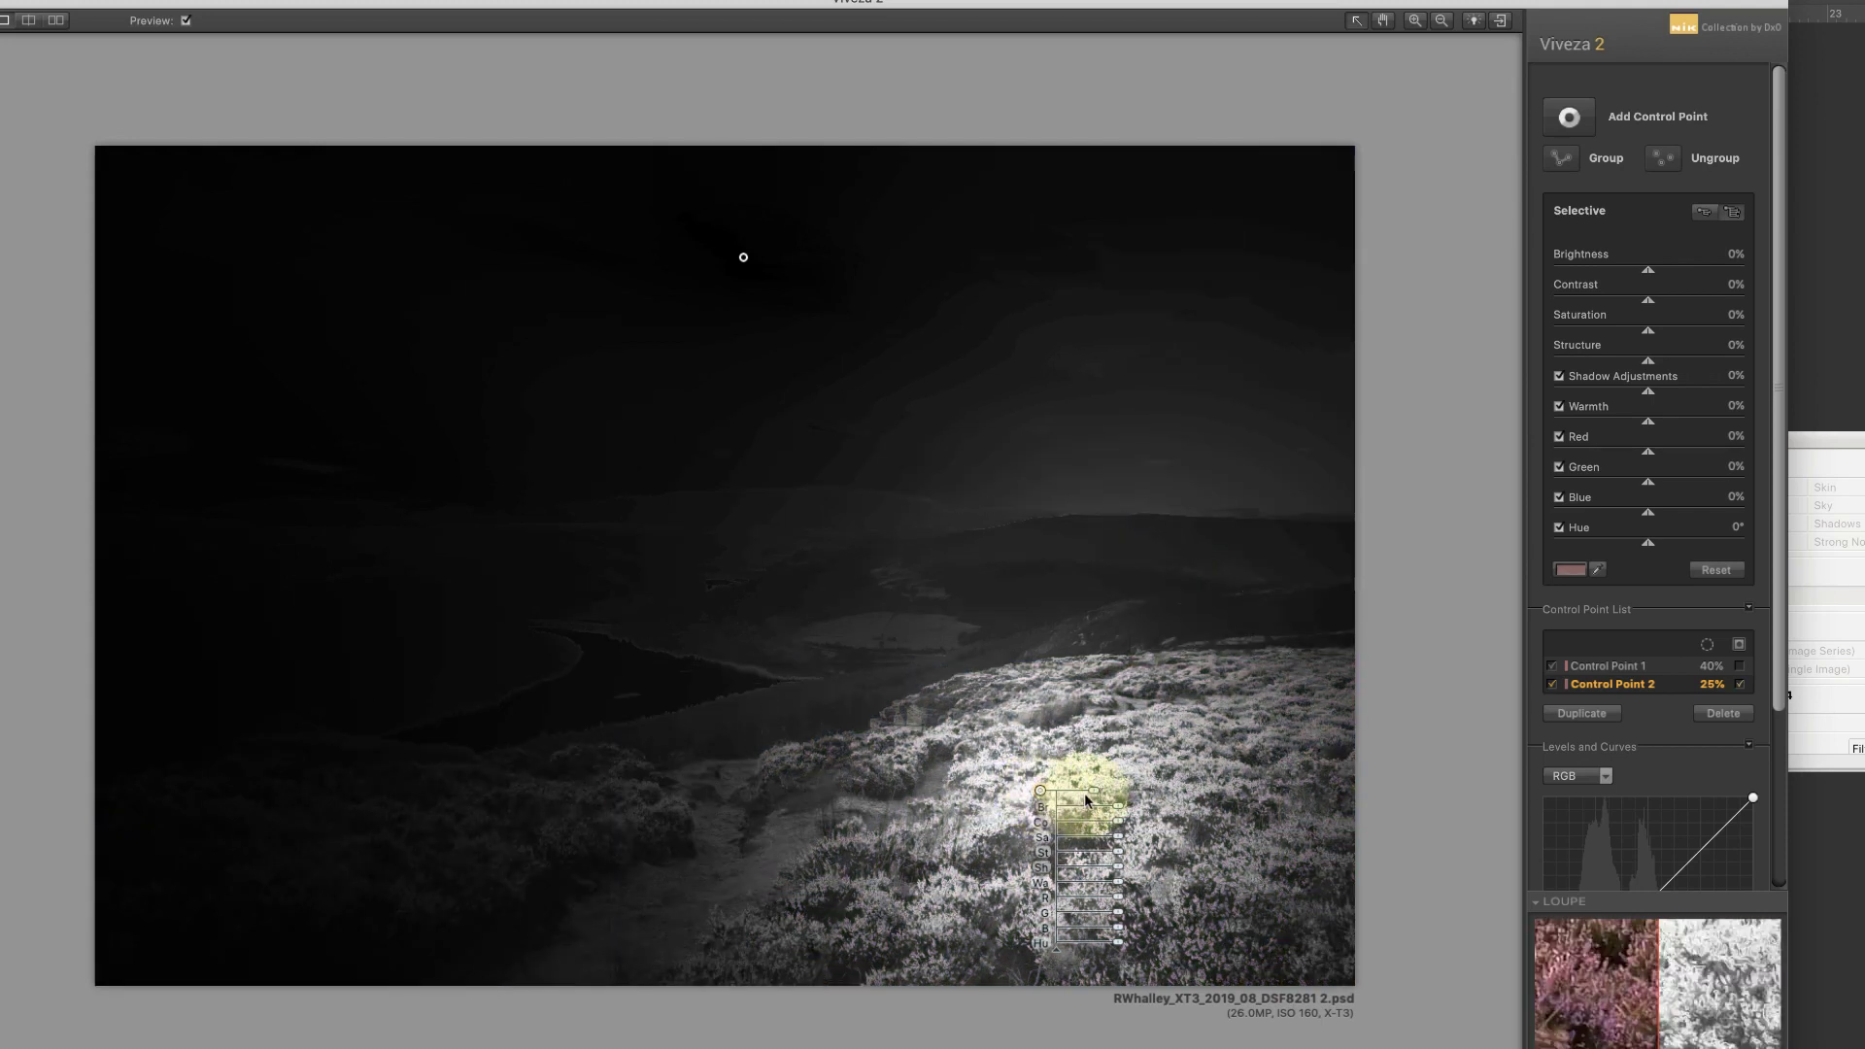
left_click_drag(1094, 790, 1100, 799)
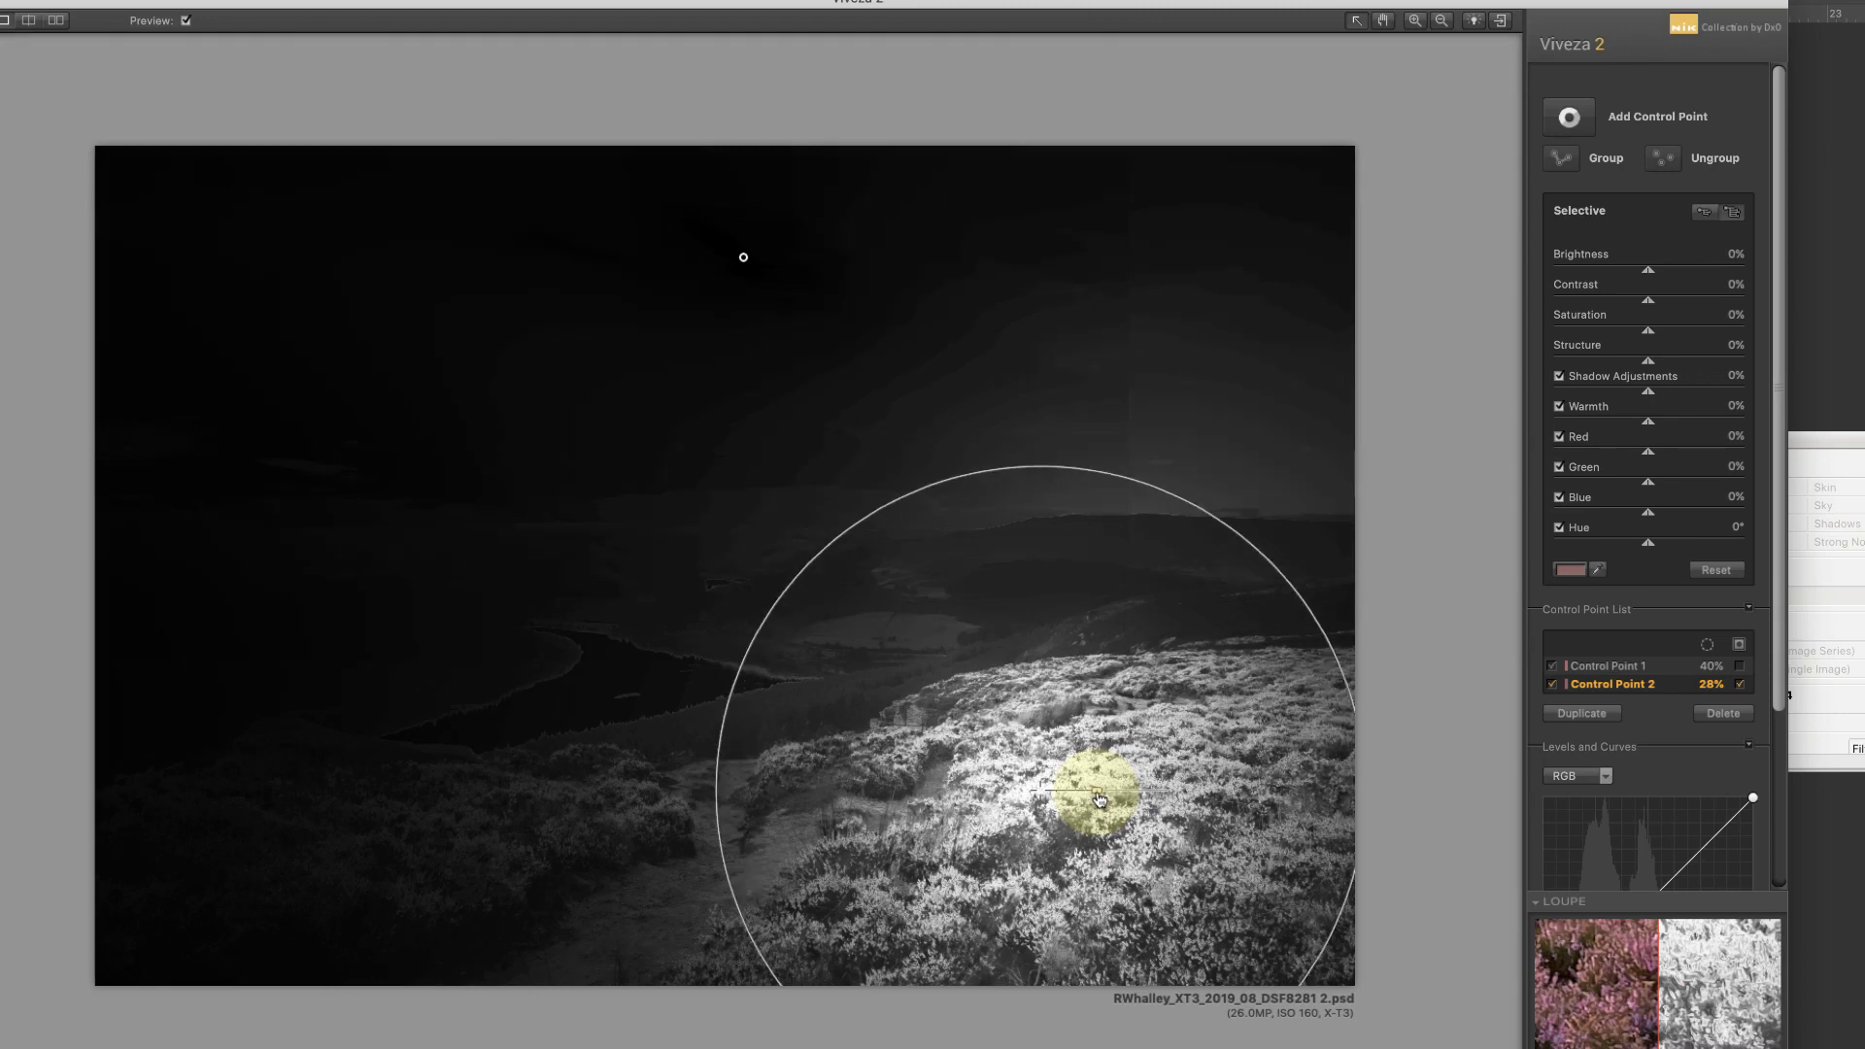
left_click_drag(1099, 798, 1093, 806)
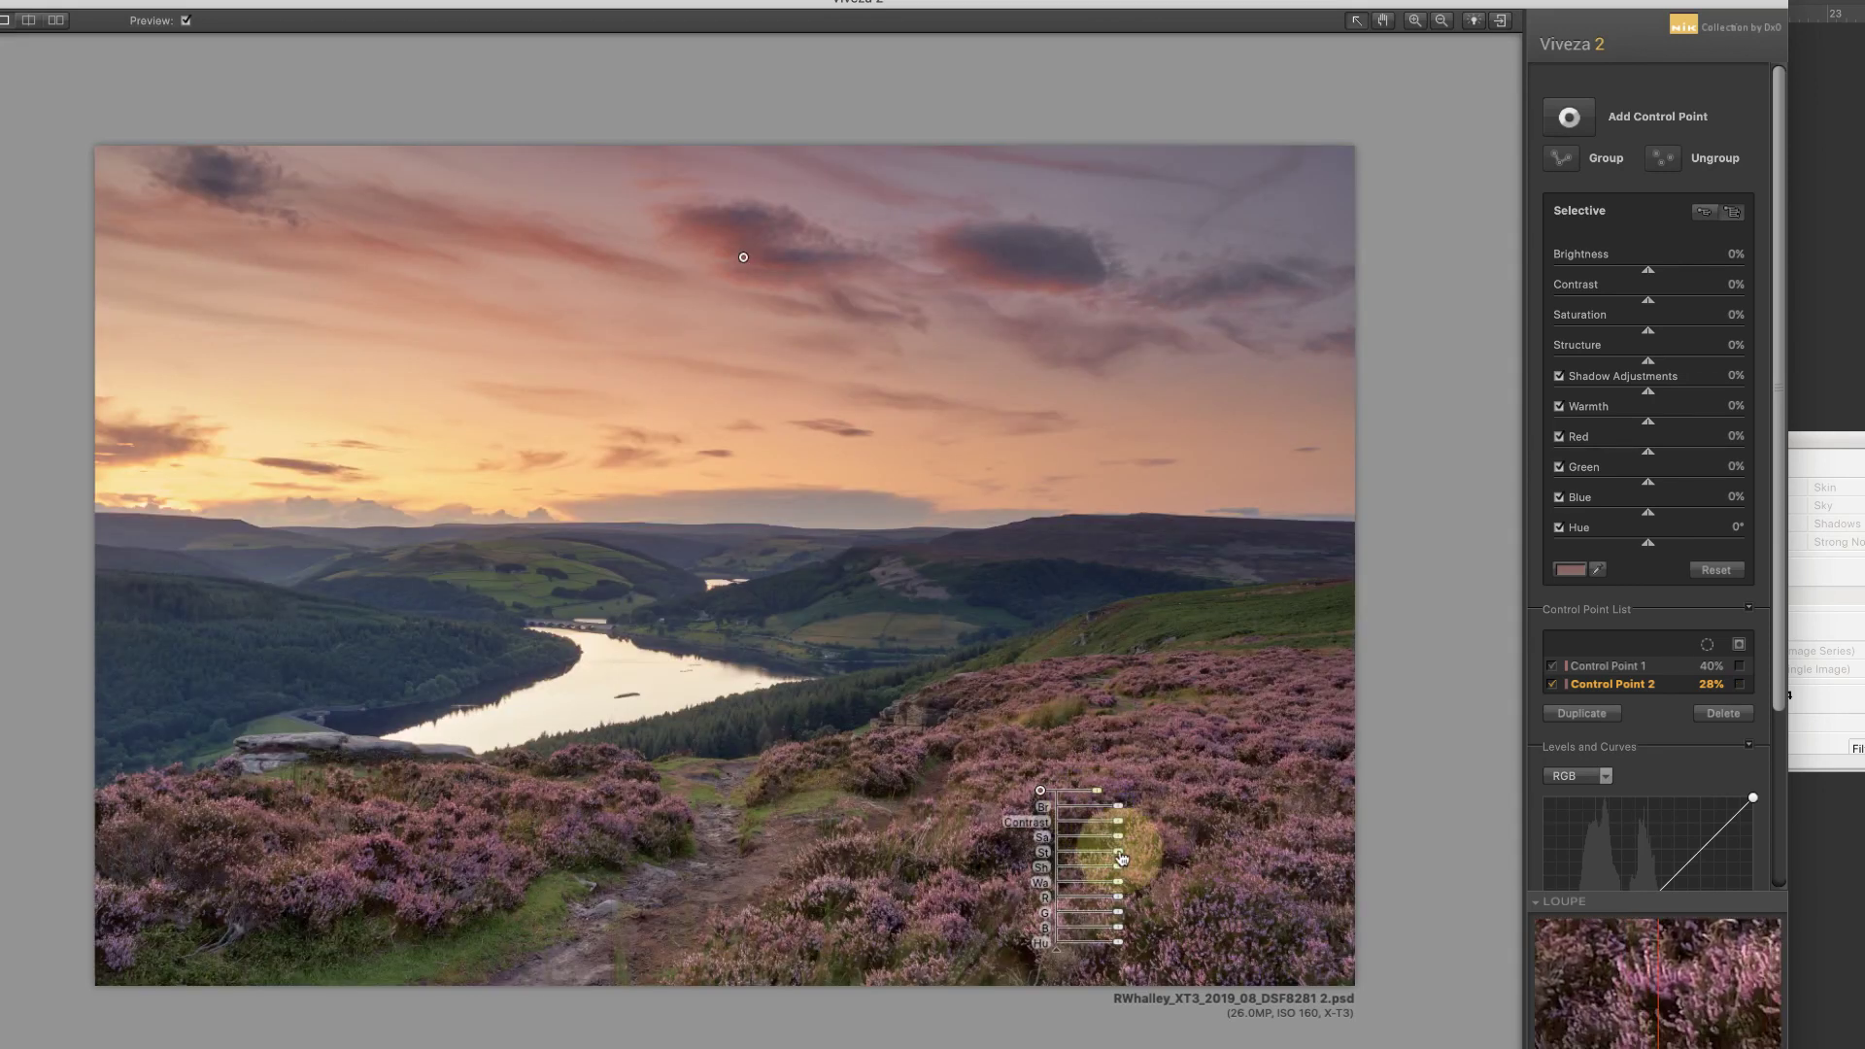
mouse_move(1118, 881)
left_mouse_down()
mouse_move(1134, 888)
mouse_move(1135, 830)
mouse_move(1125, 845)
left_mouse_up()
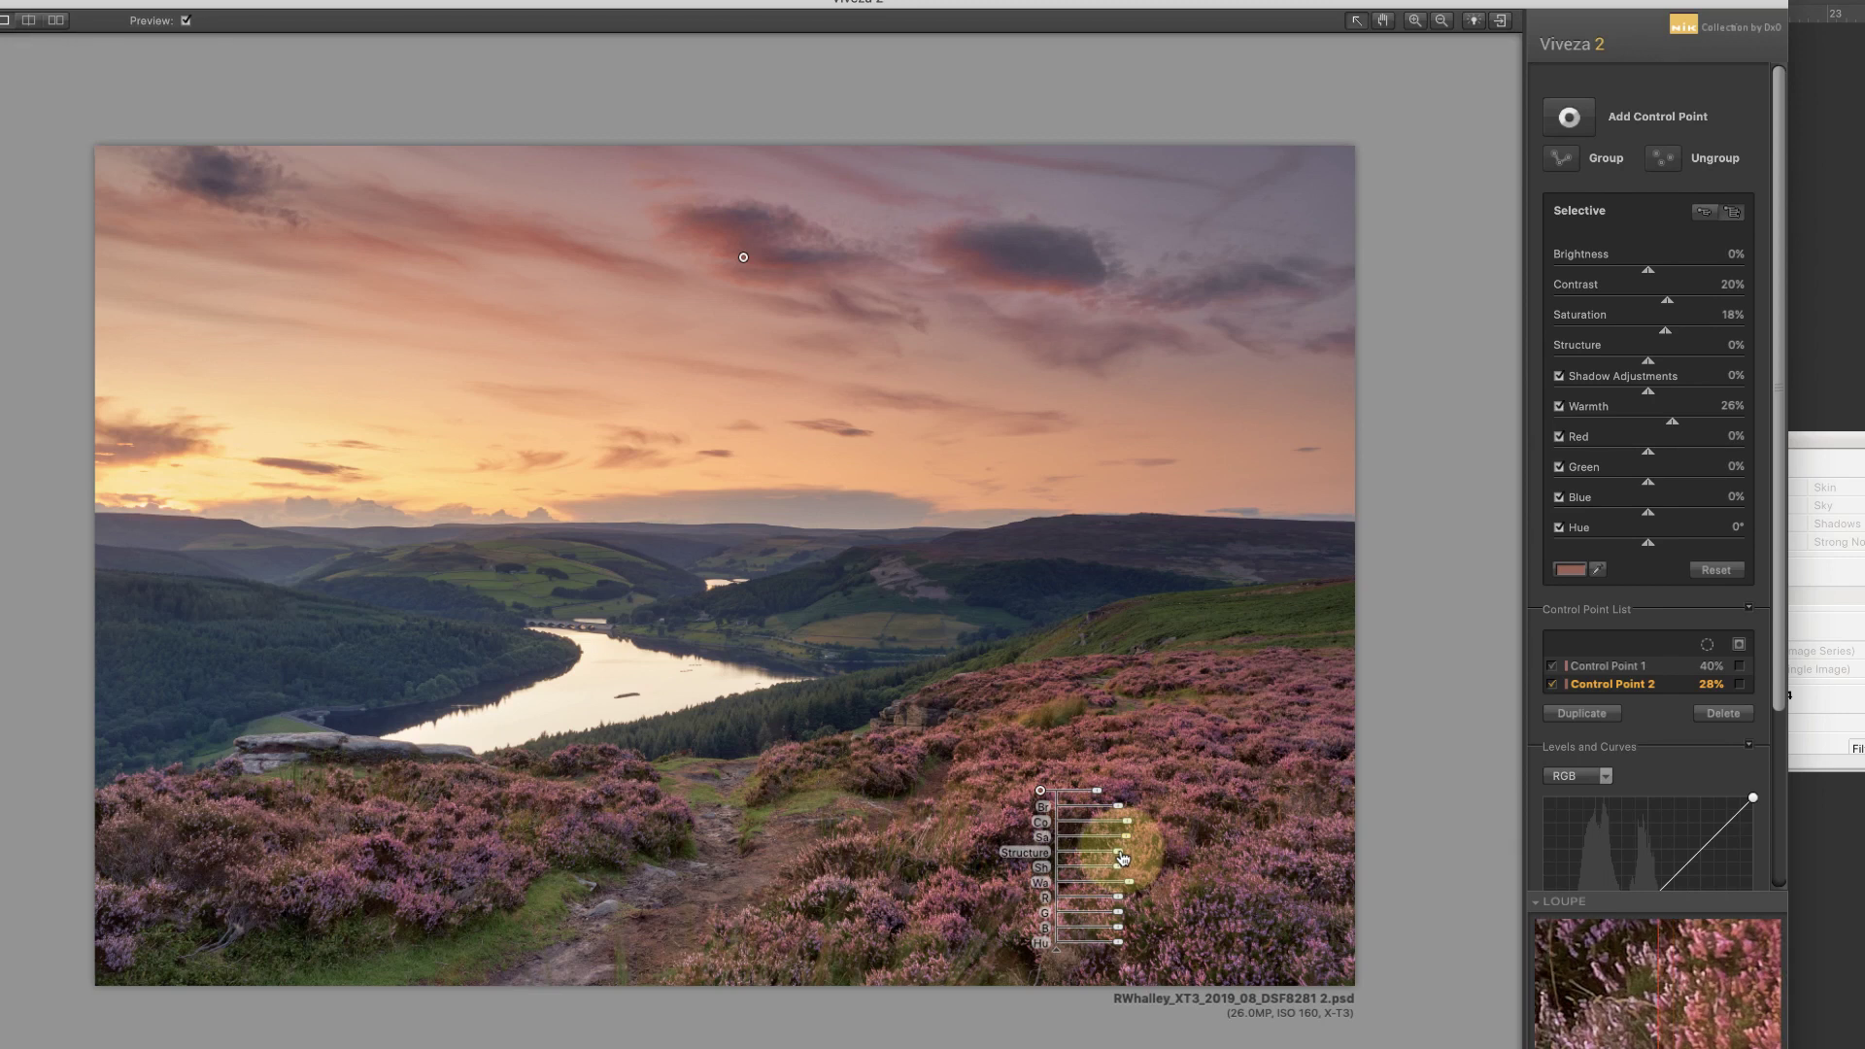
left_click_drag(1122, 857, 1133, 859)
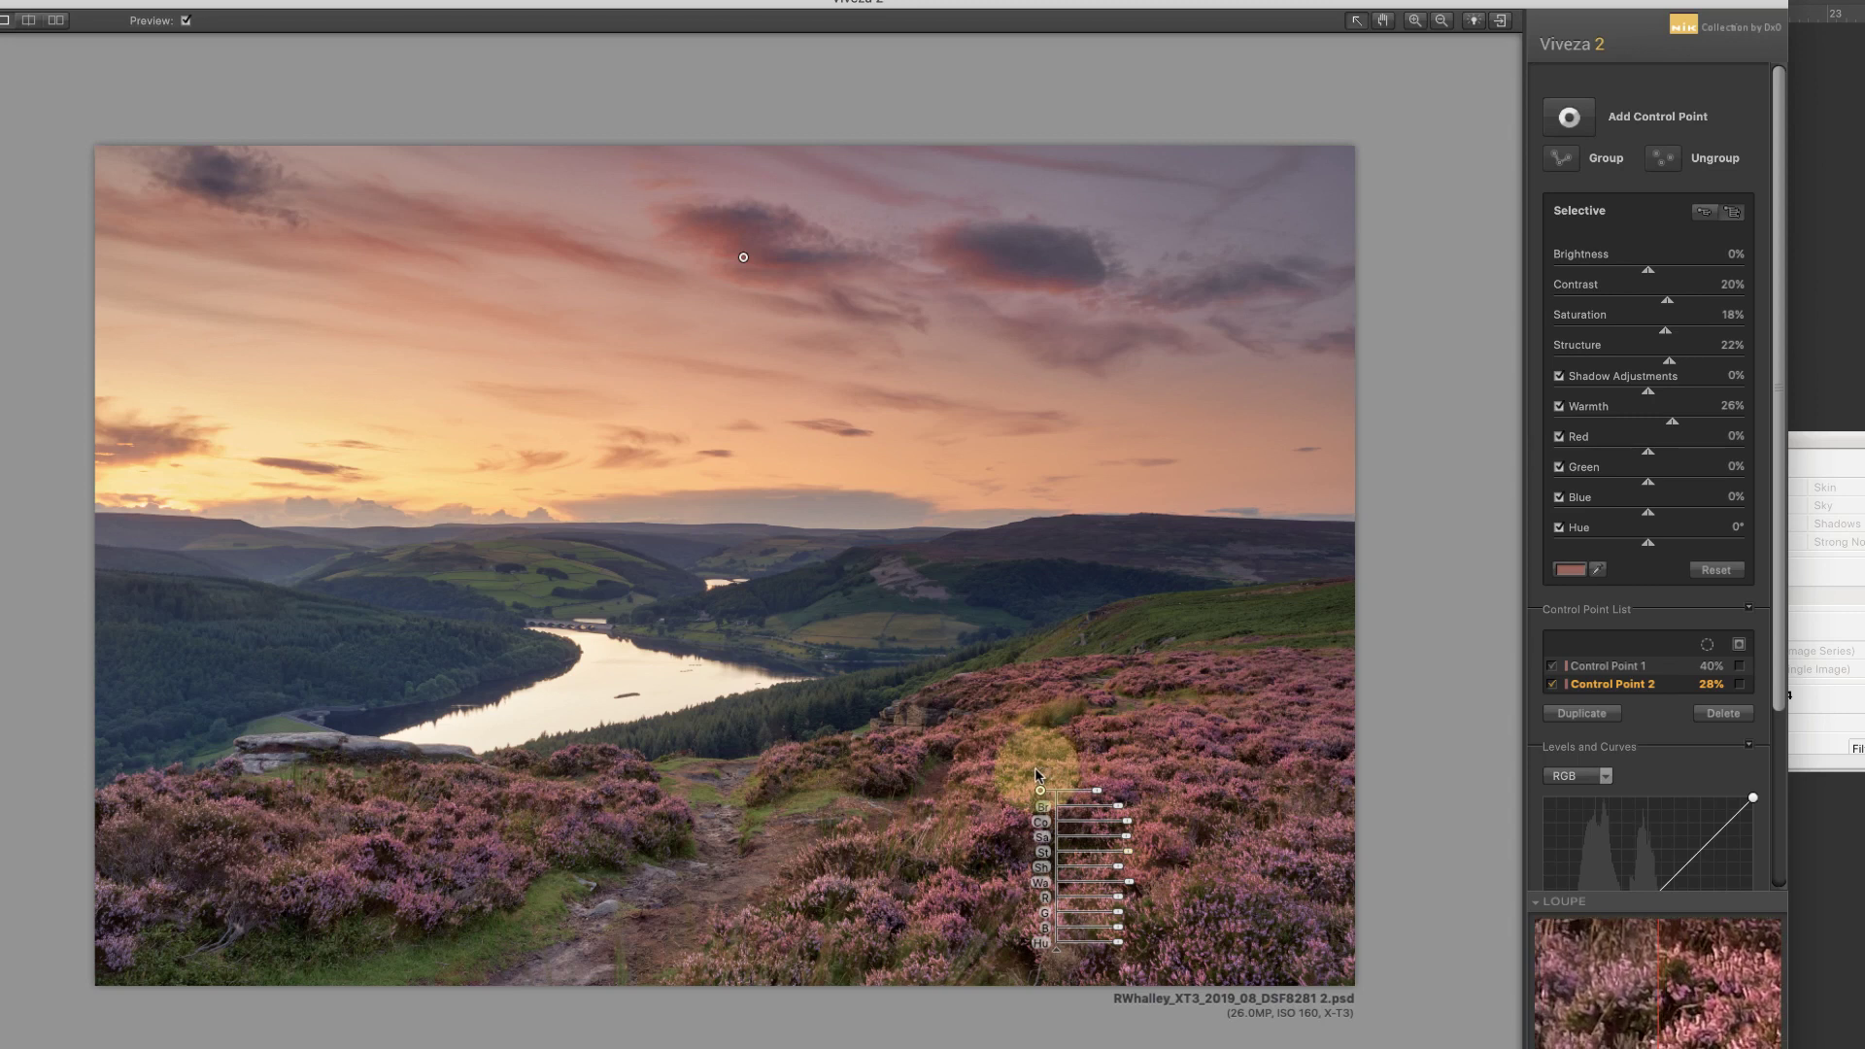
left_click(1162, 798)
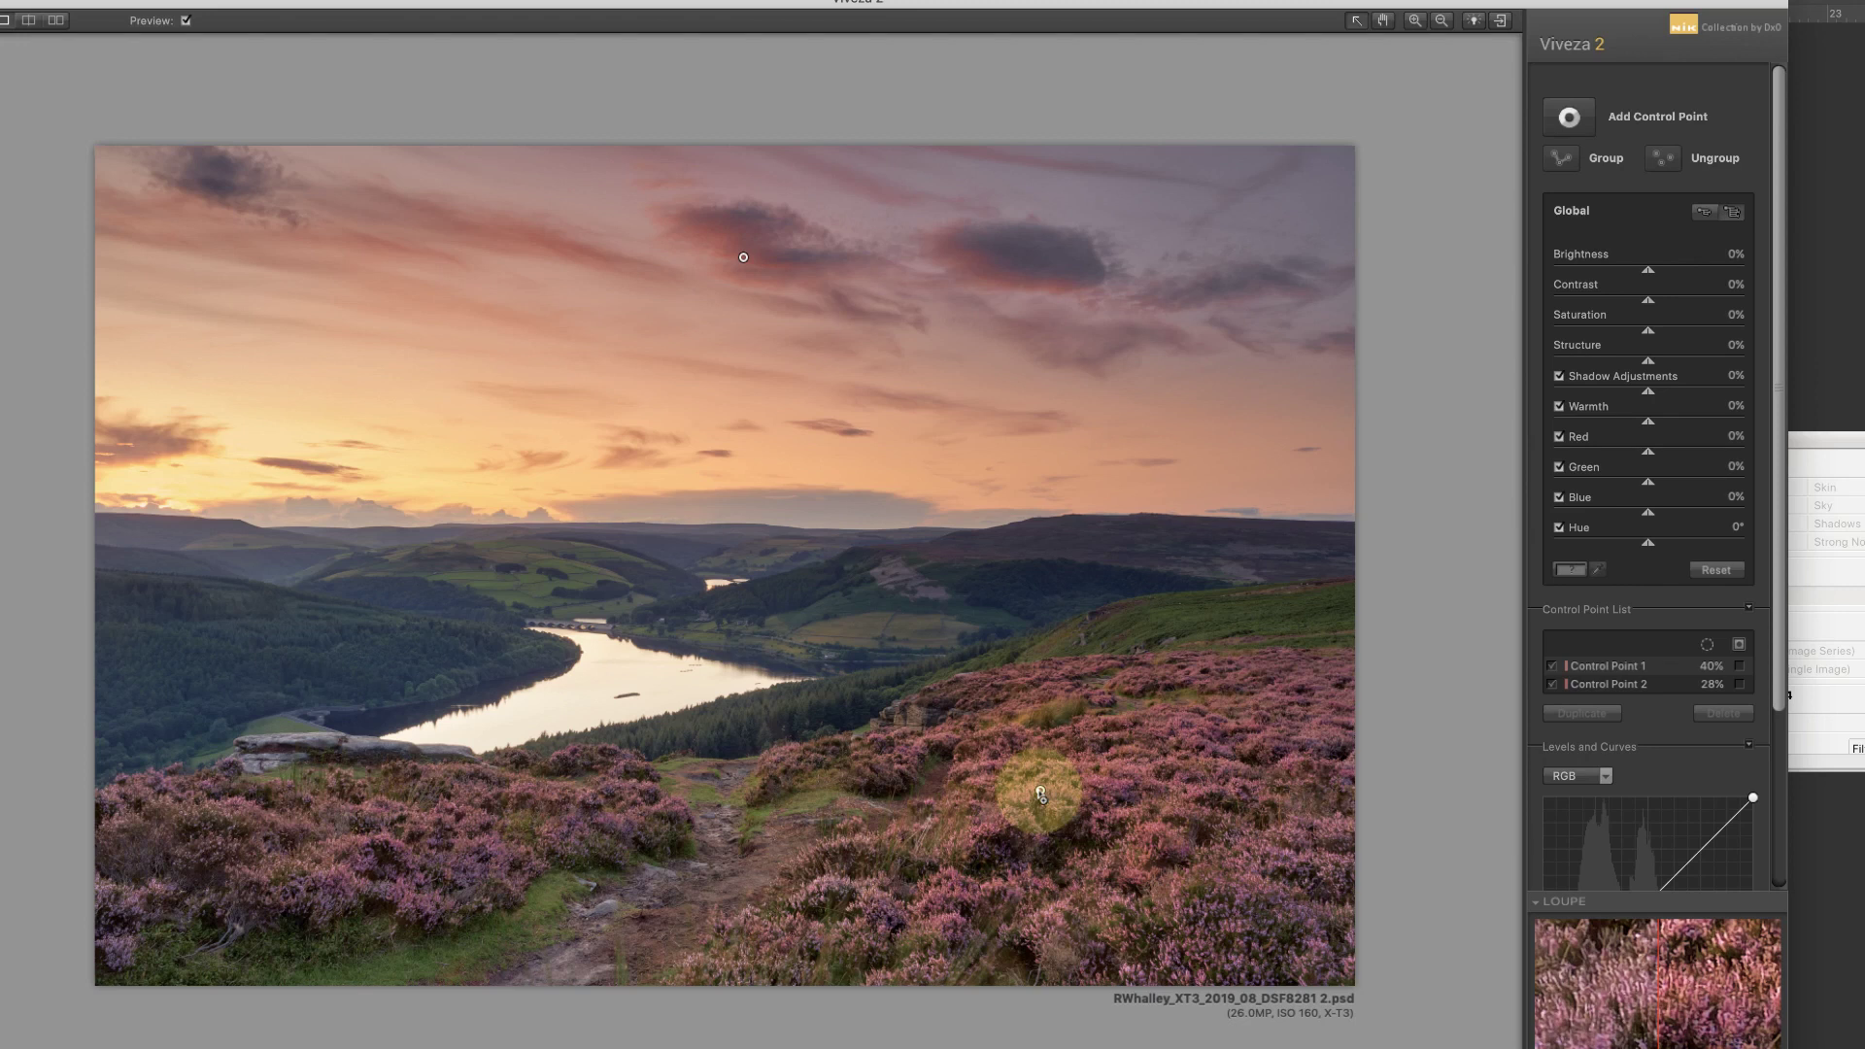
Duplicate the heather control point onto the right-hand, left-hand and path-side heather
left_click_drag(1041, 794, 1301, 723)
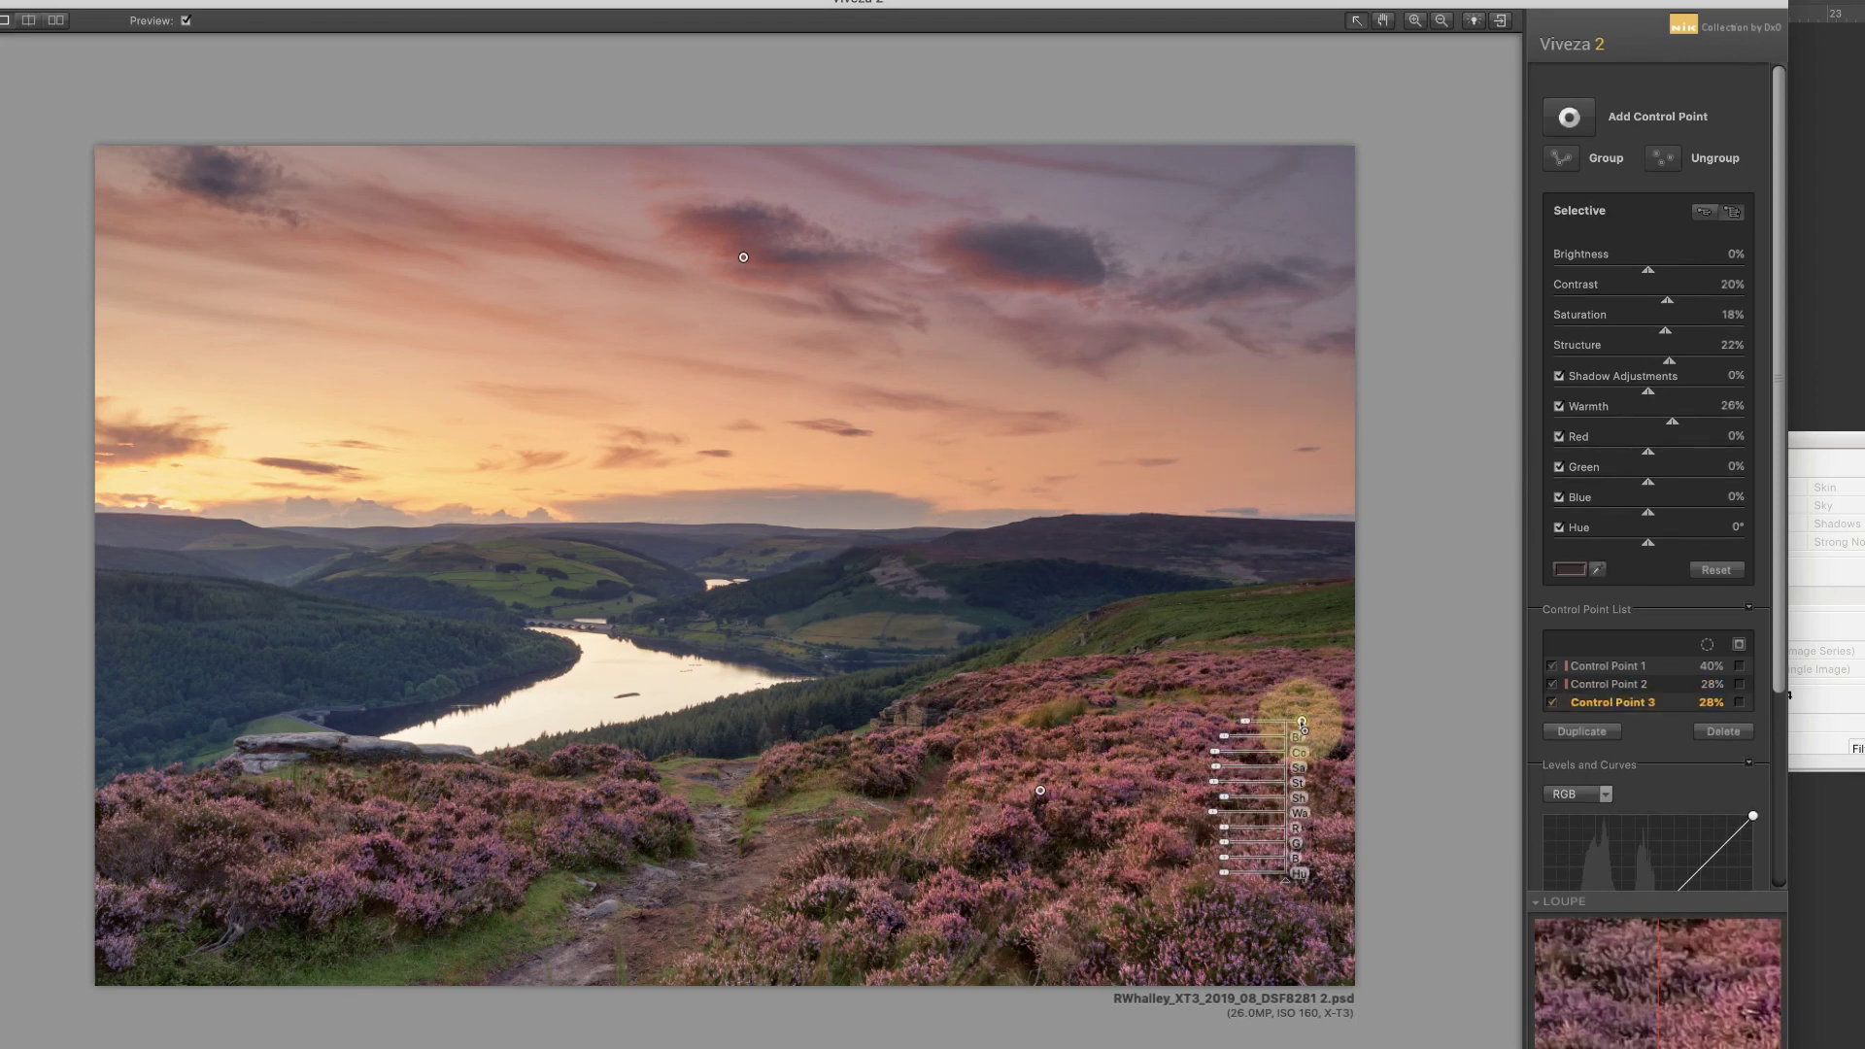
left_click_drag(1302, 724, 375, 810)
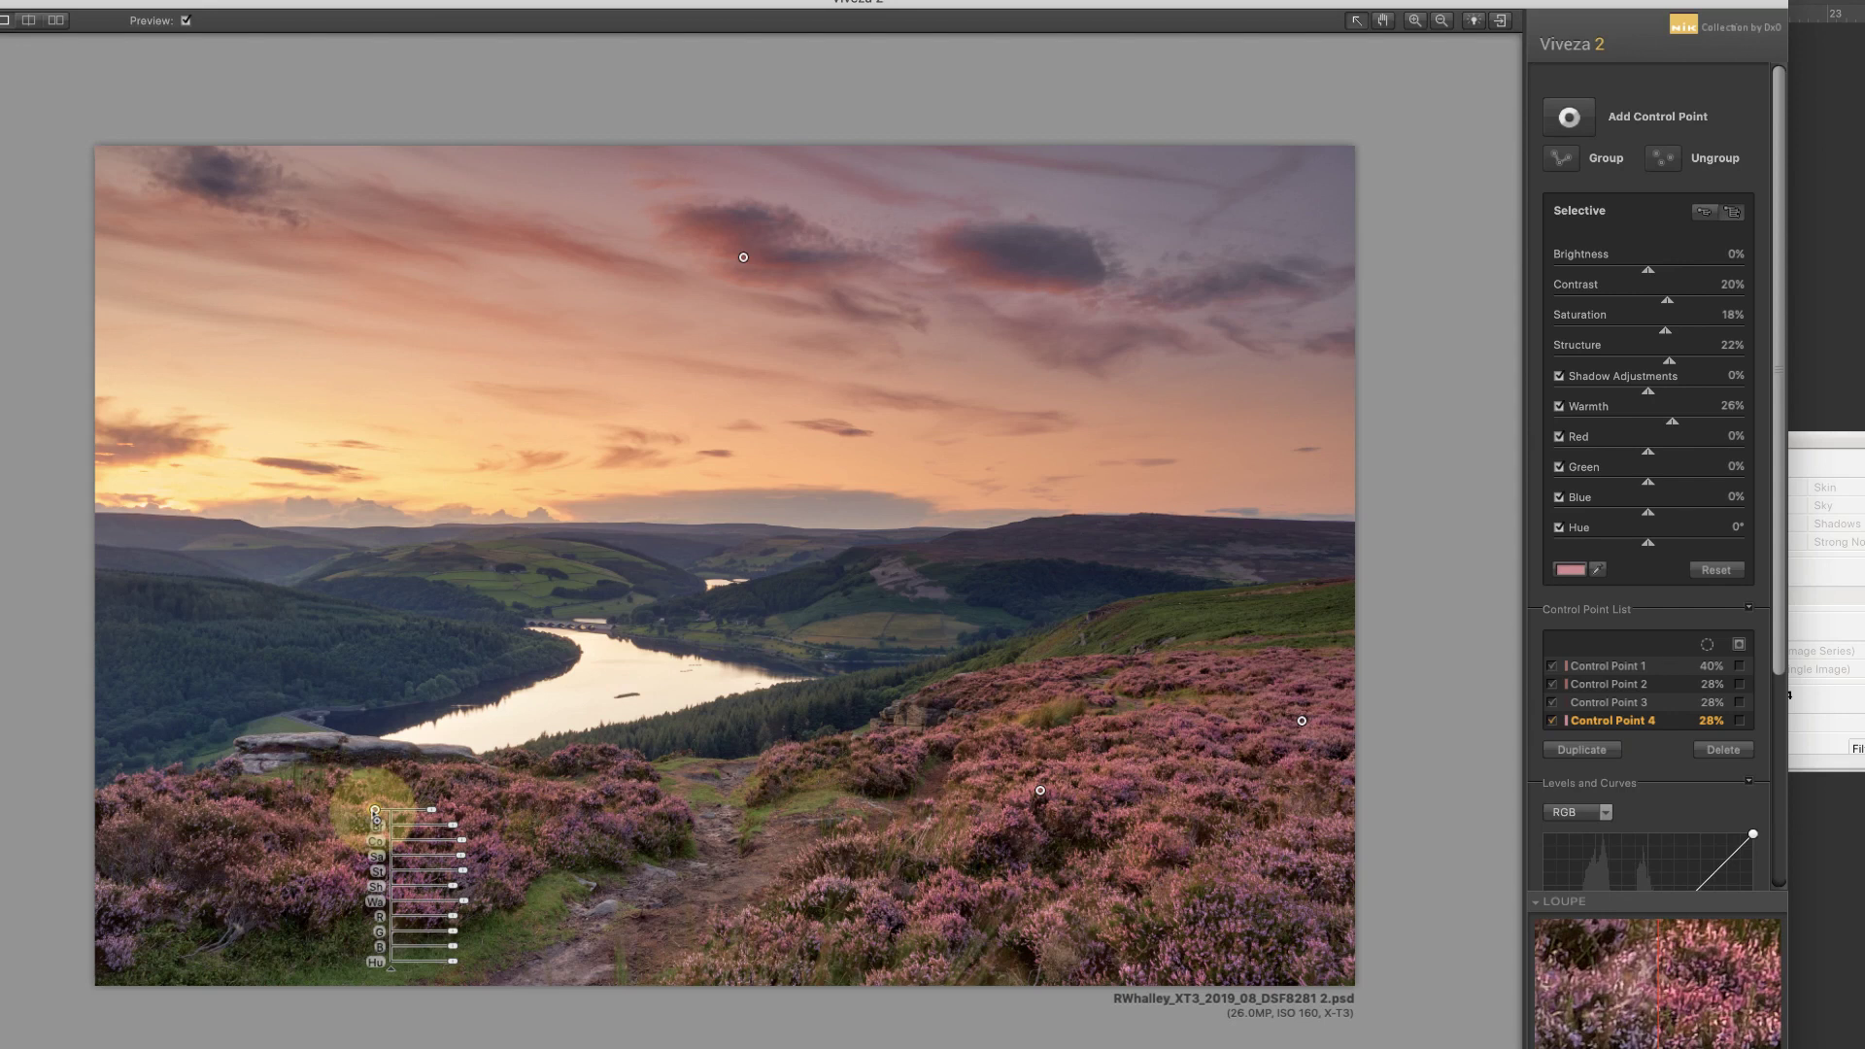
left_click(616, 785)
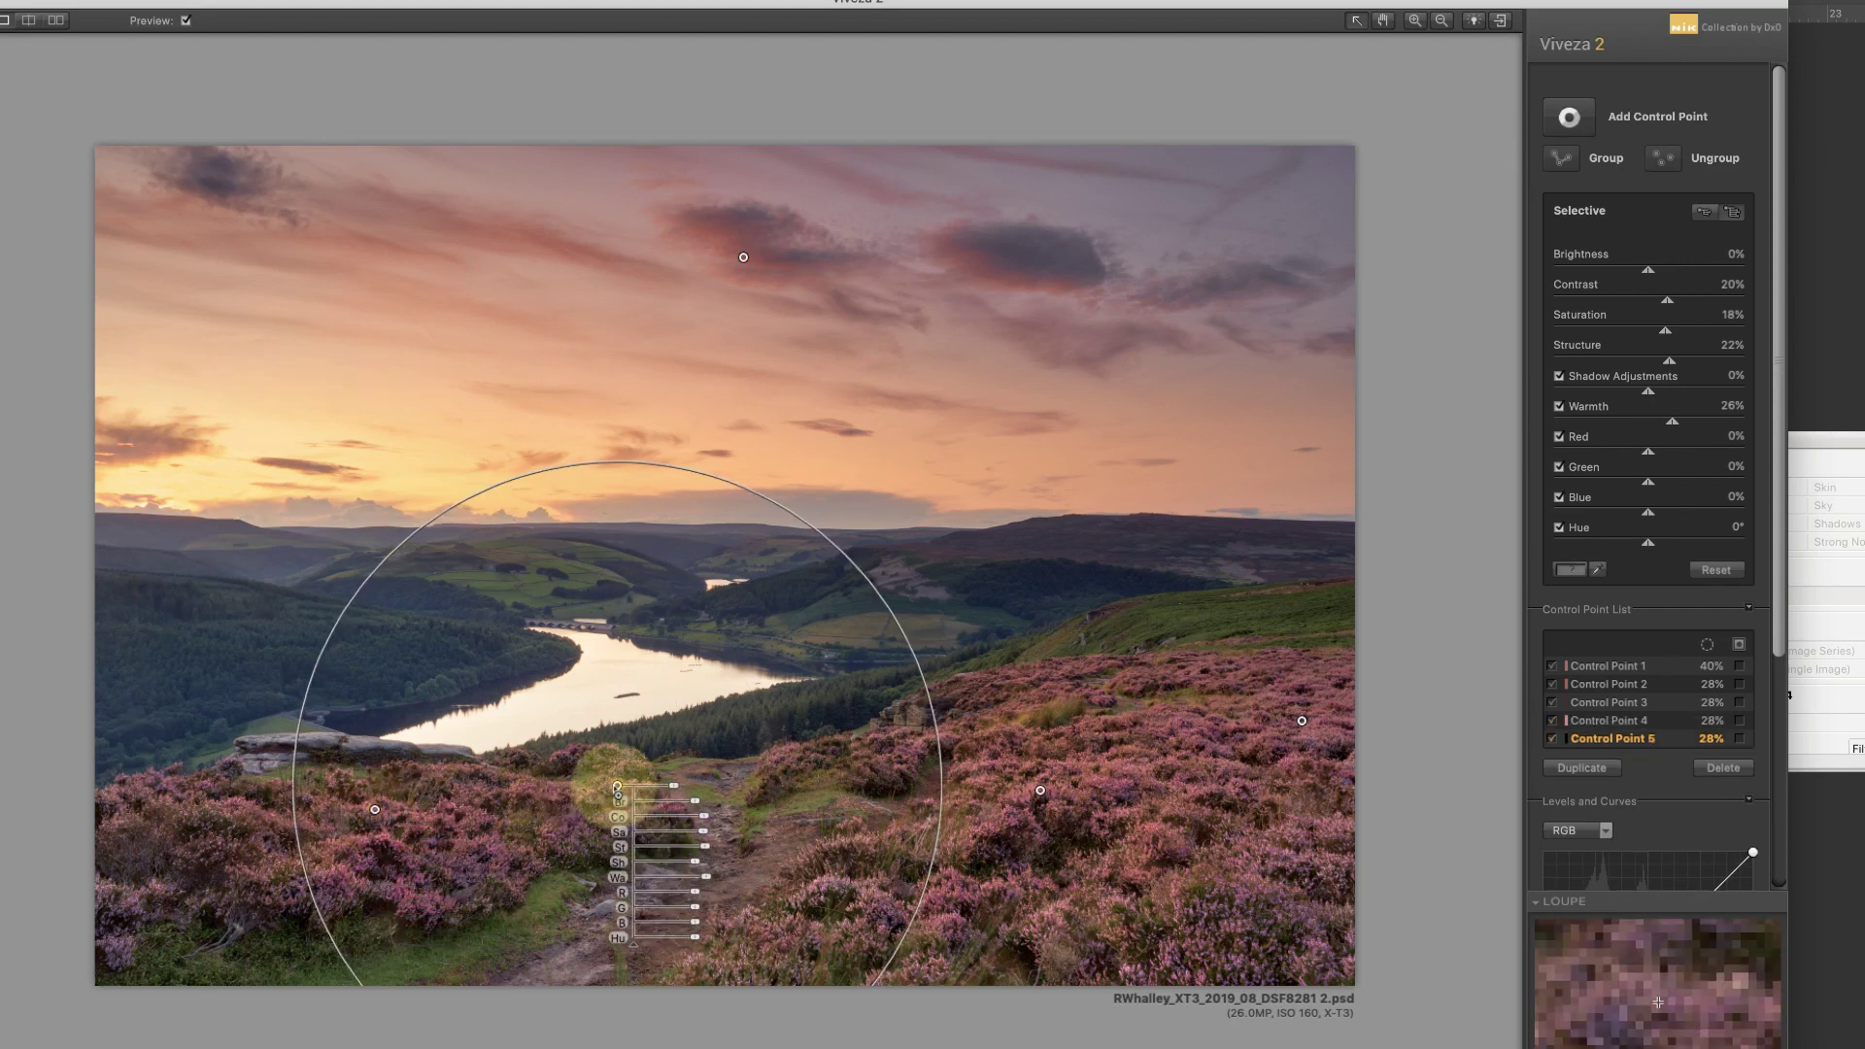
left_click(1059, 659)
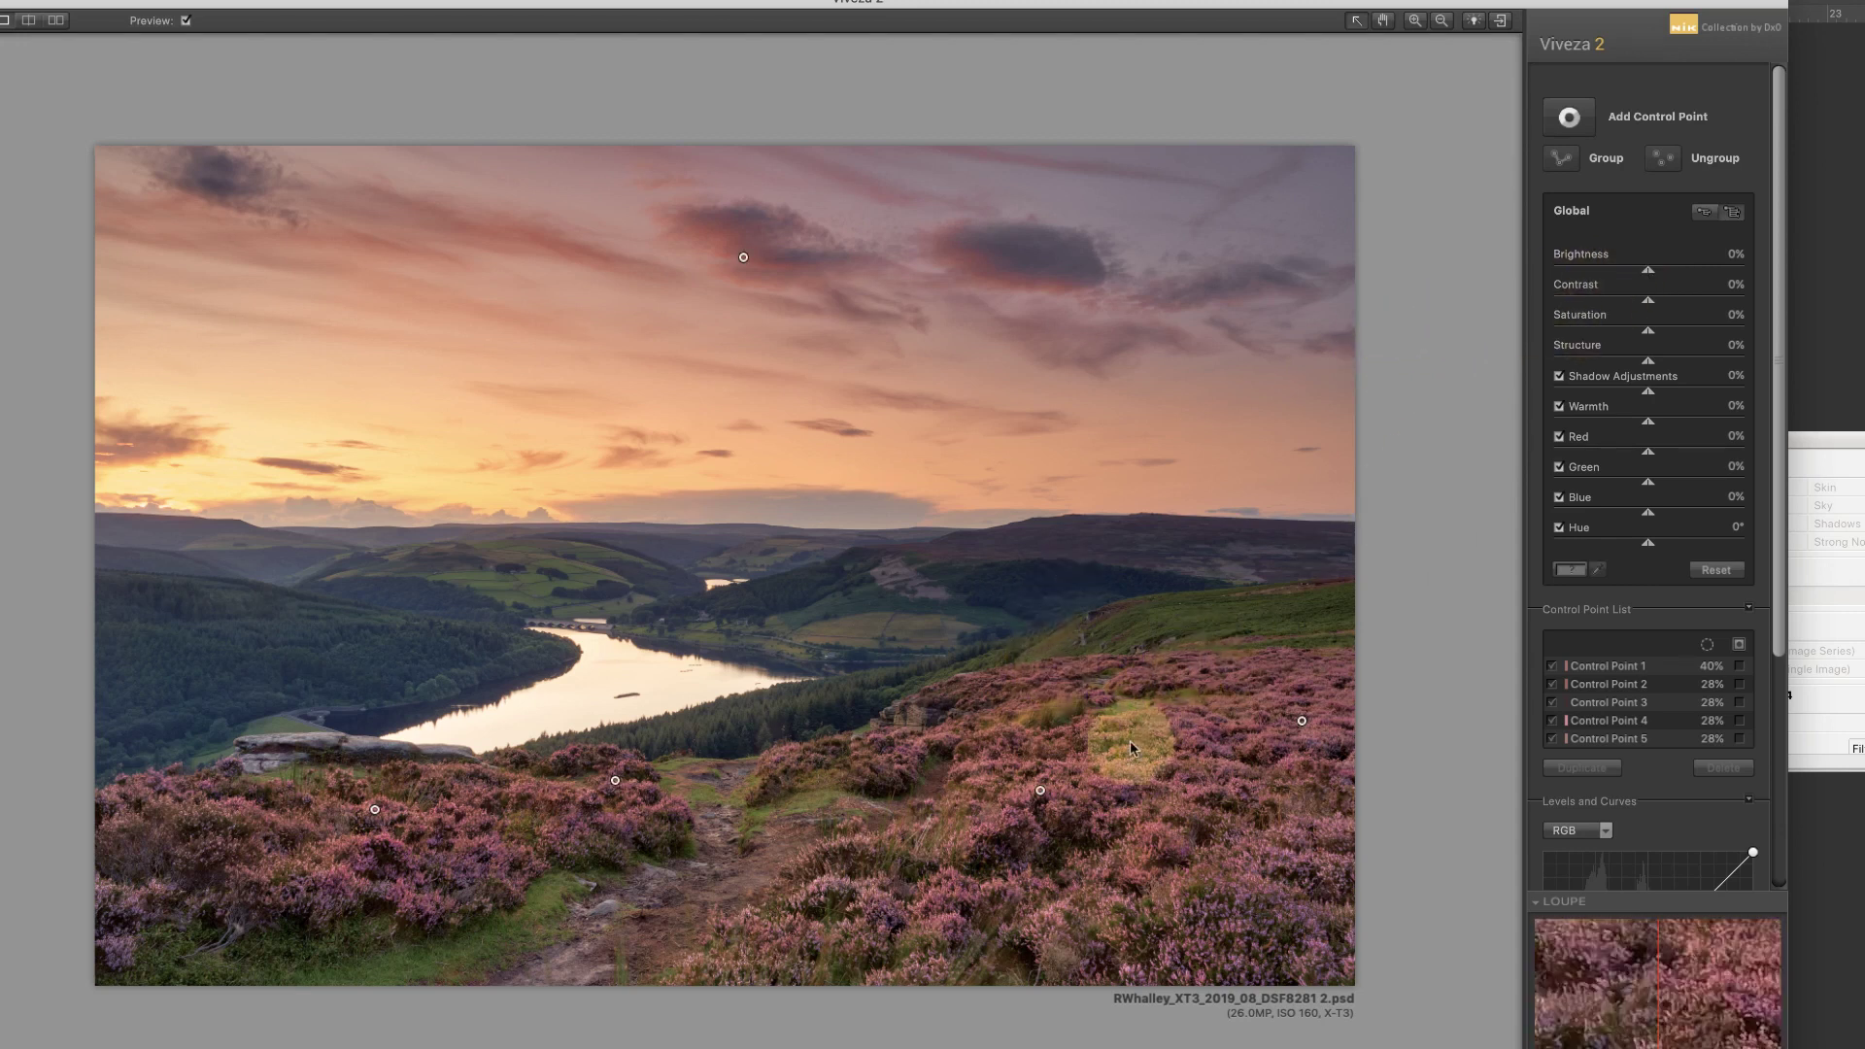
Lower Brightness to -6% on Control Point 2 and -4% on Control Point 3
left_click(1040, 790)
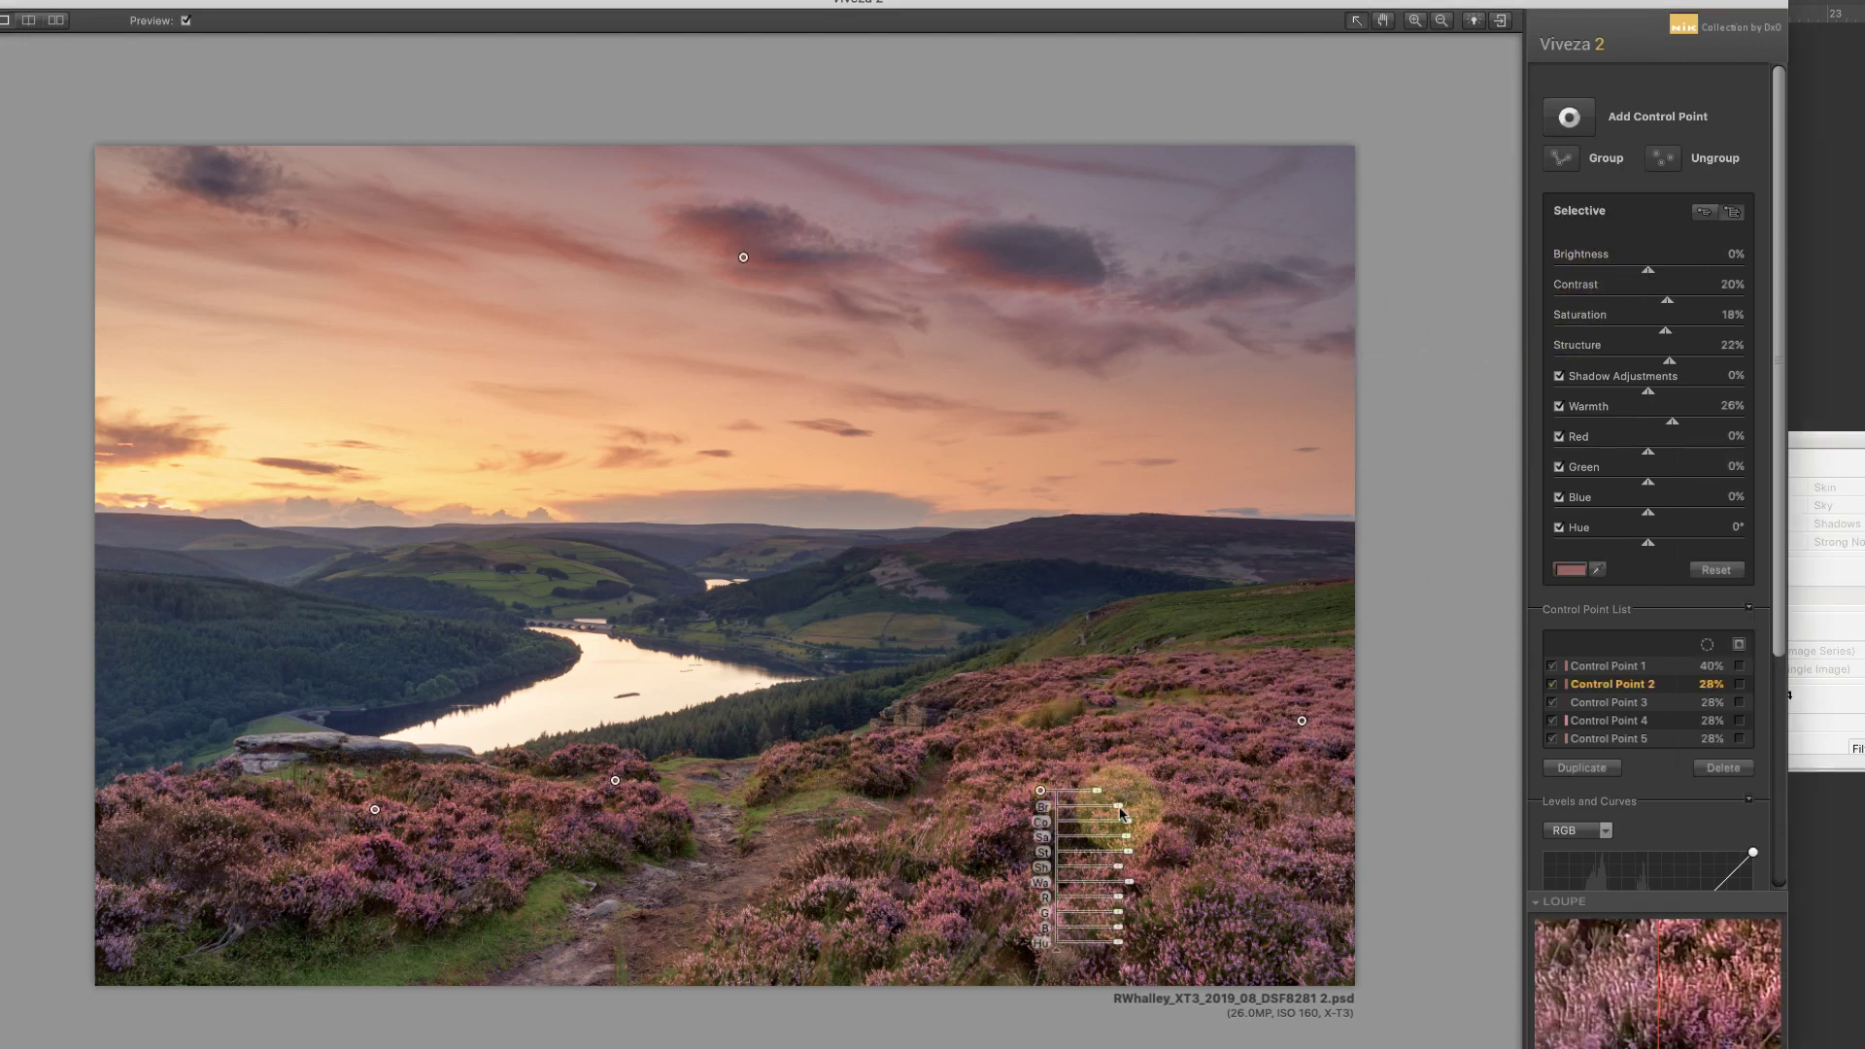
left_click_drag(1120, 812, 1118, 816)
left_click(1302, 721)
left_click_drag(1224, 737, 1226, 741)
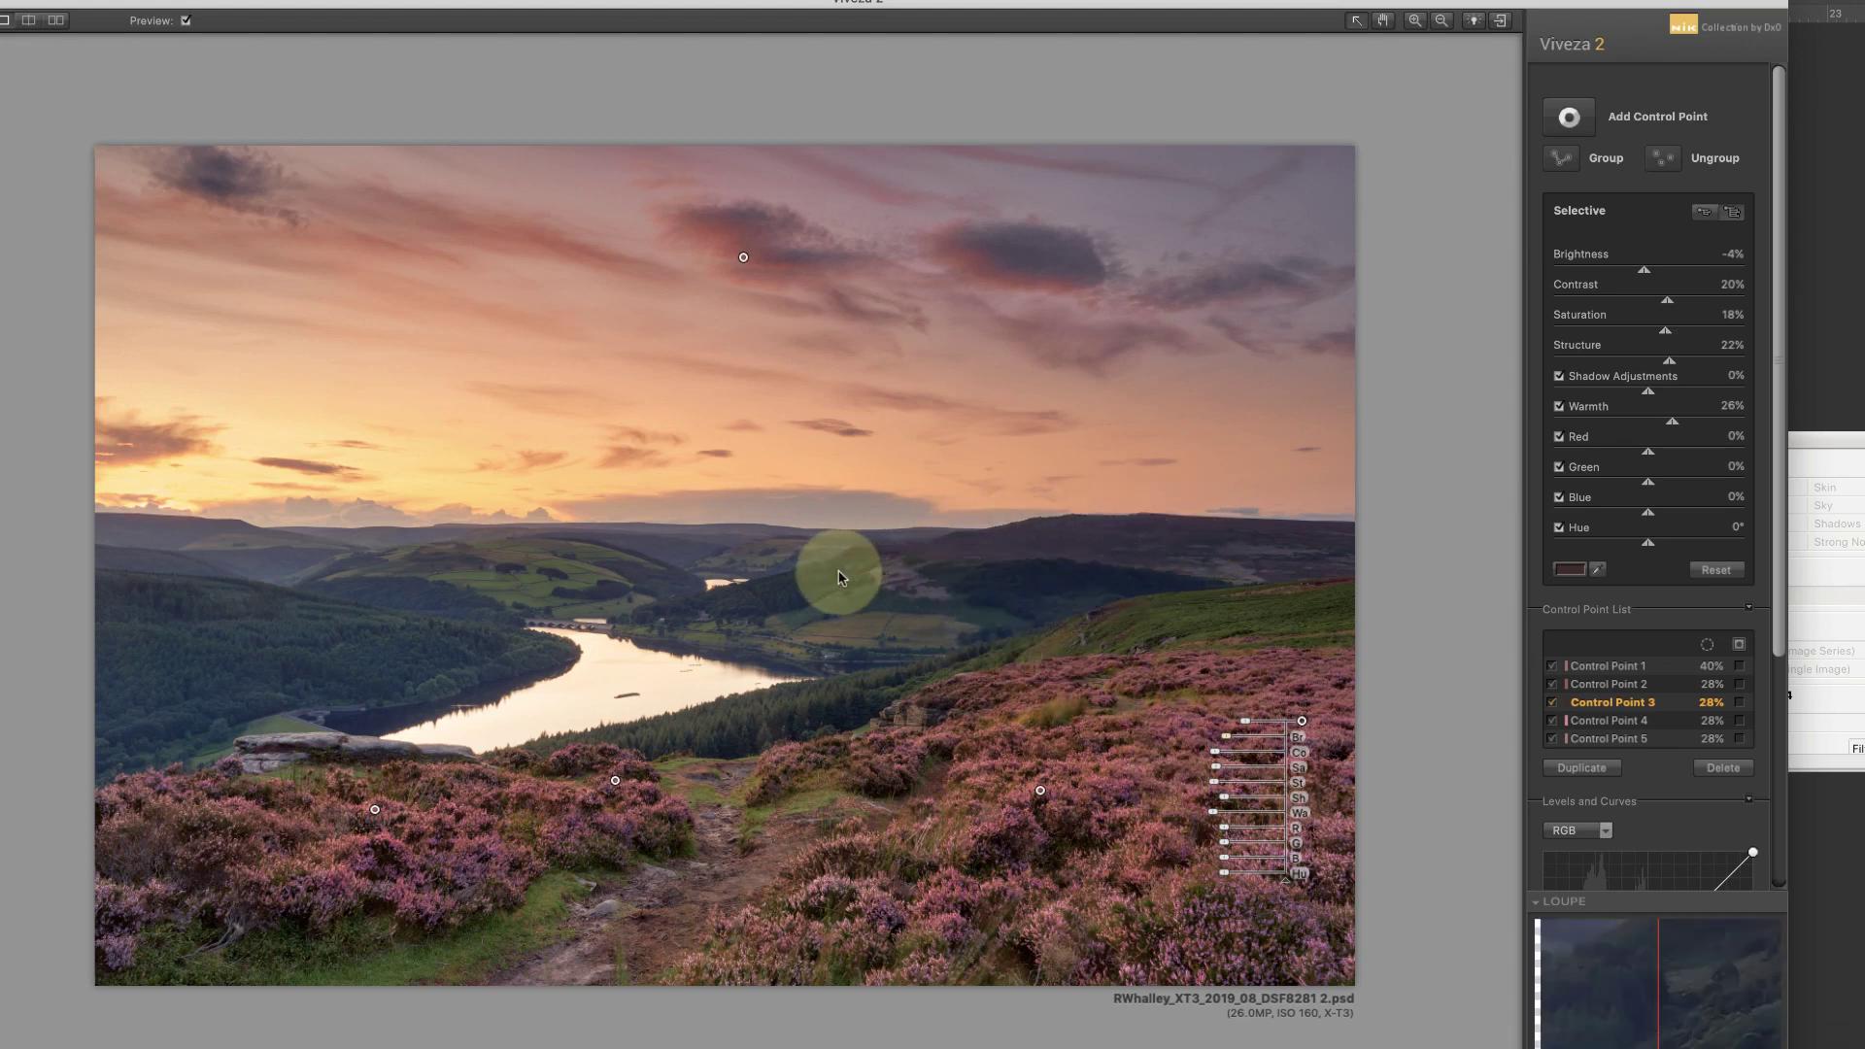
Place a 24% control point on the valley slope with Shadow Adjustments 20% and Contrast -17%
left_click(1567, 120)
left_click(1013, 573)
left_click_drag(1066, 572, 1066, 572)
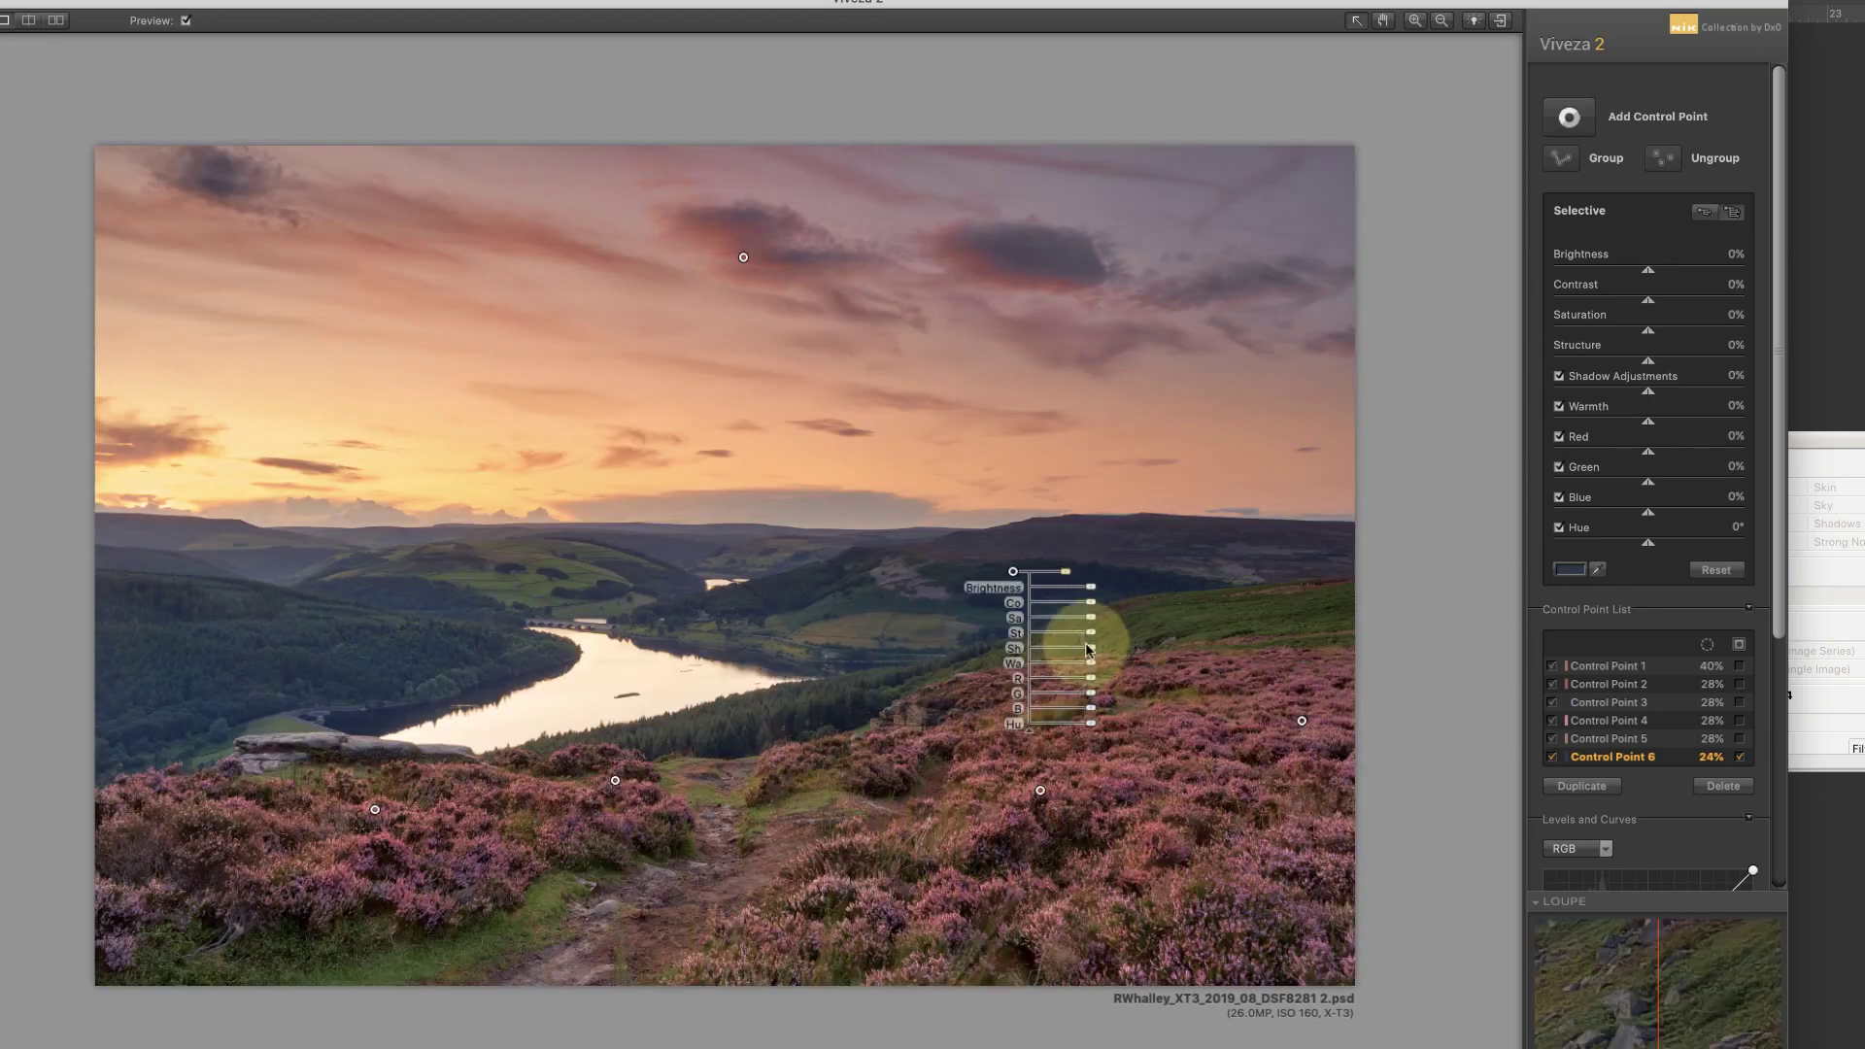
left_click_drag(1091, 649, 1097, 657)
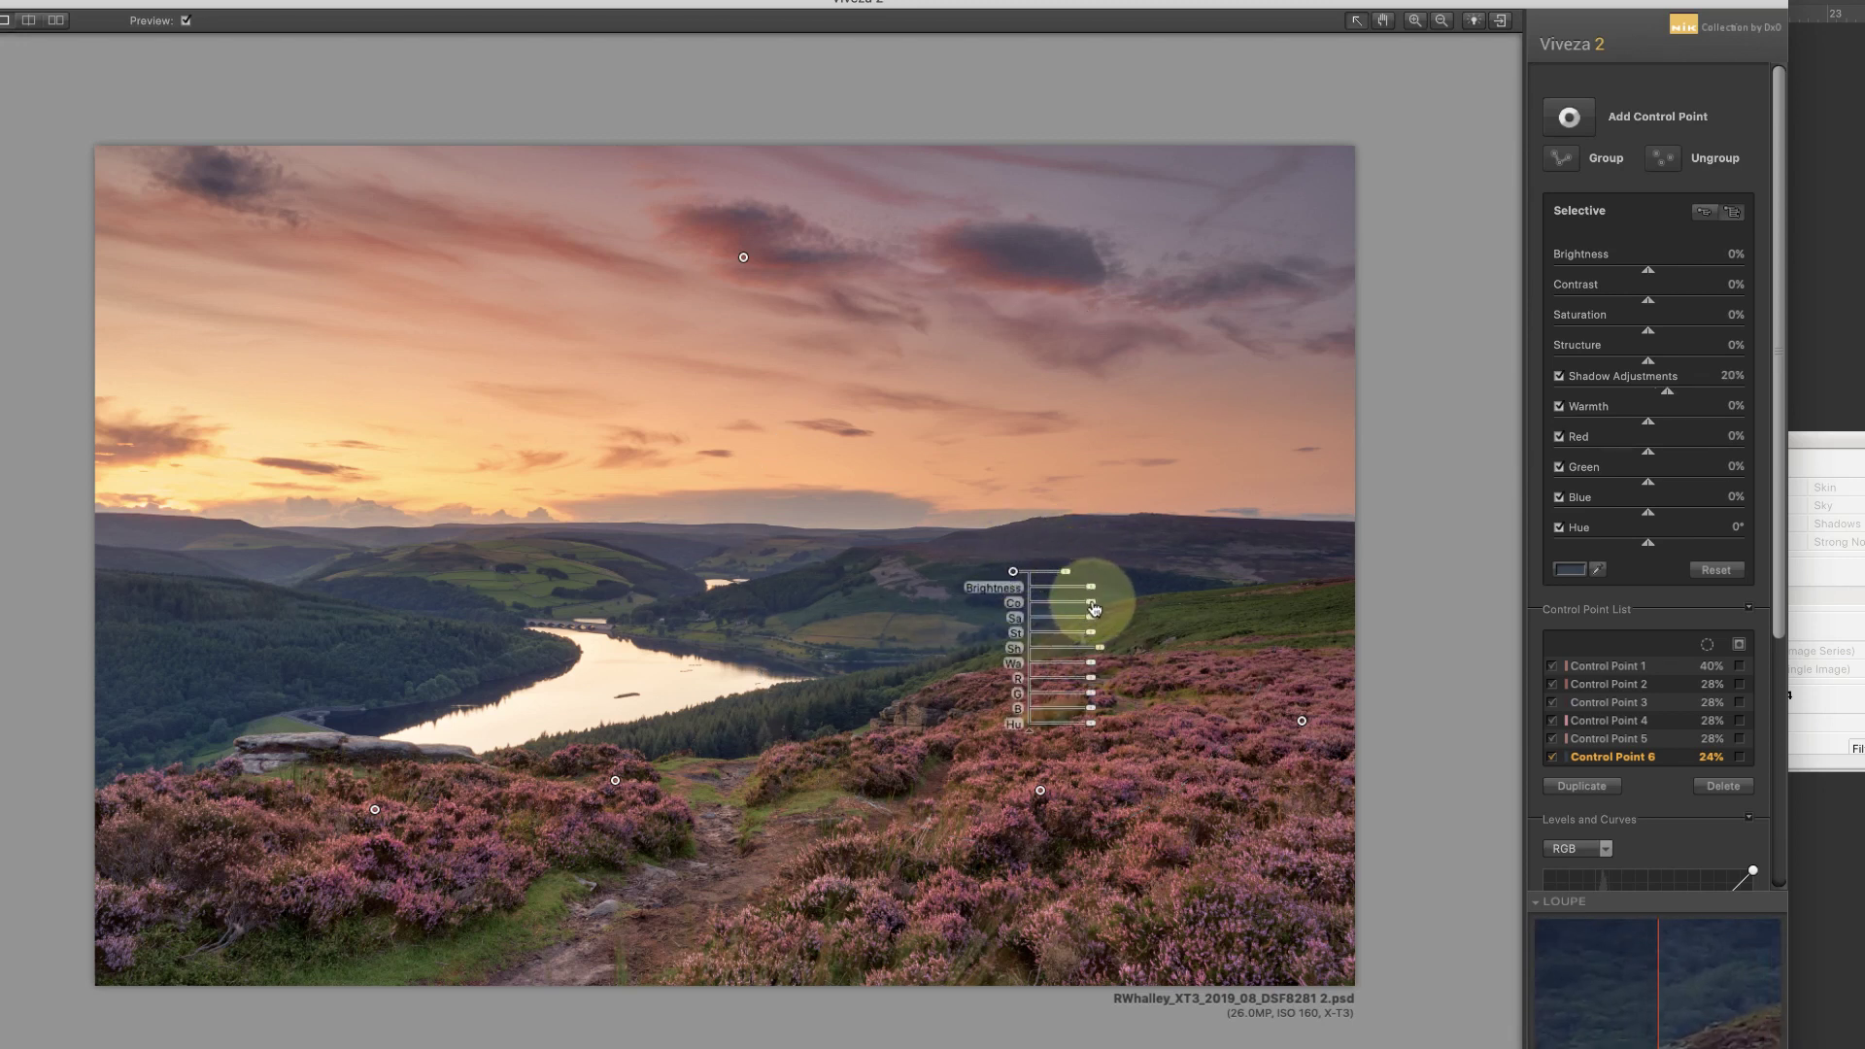
left_click_drag(1090, 603, 1086, 610)
left_click(1337, 528)
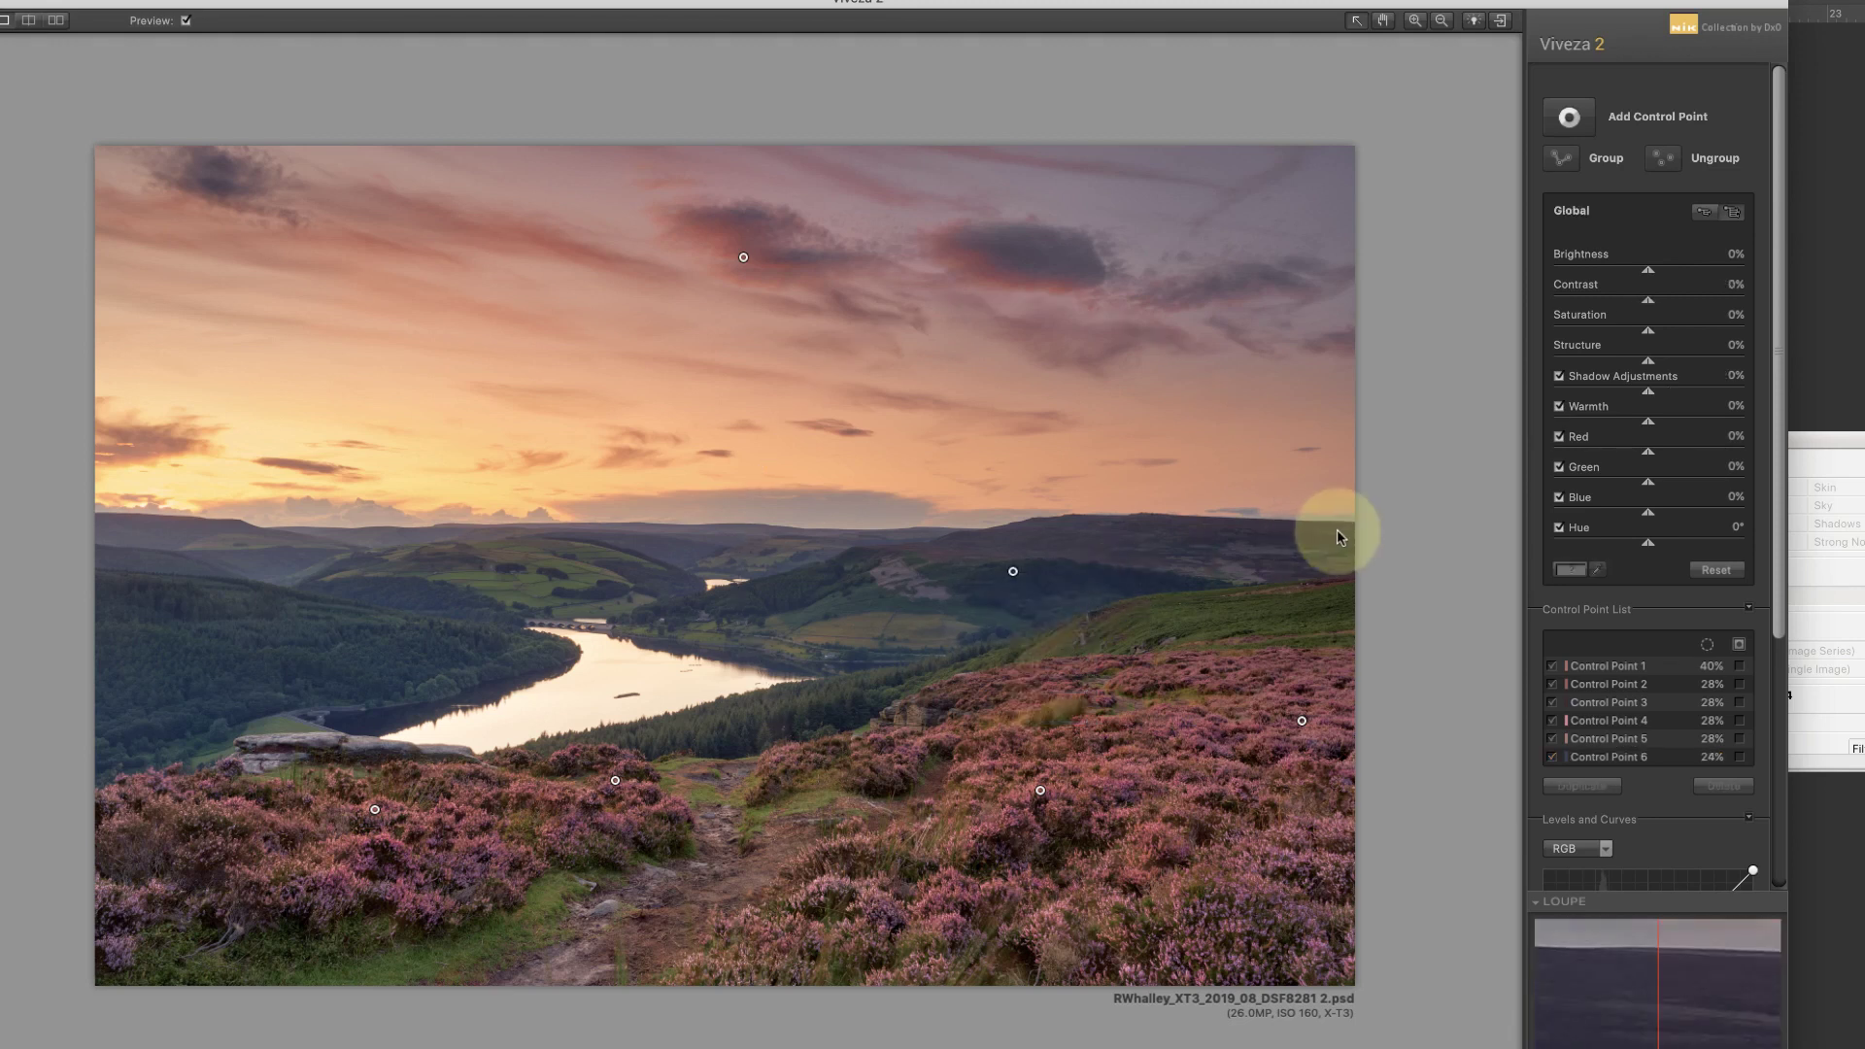
left_click(186, 21)
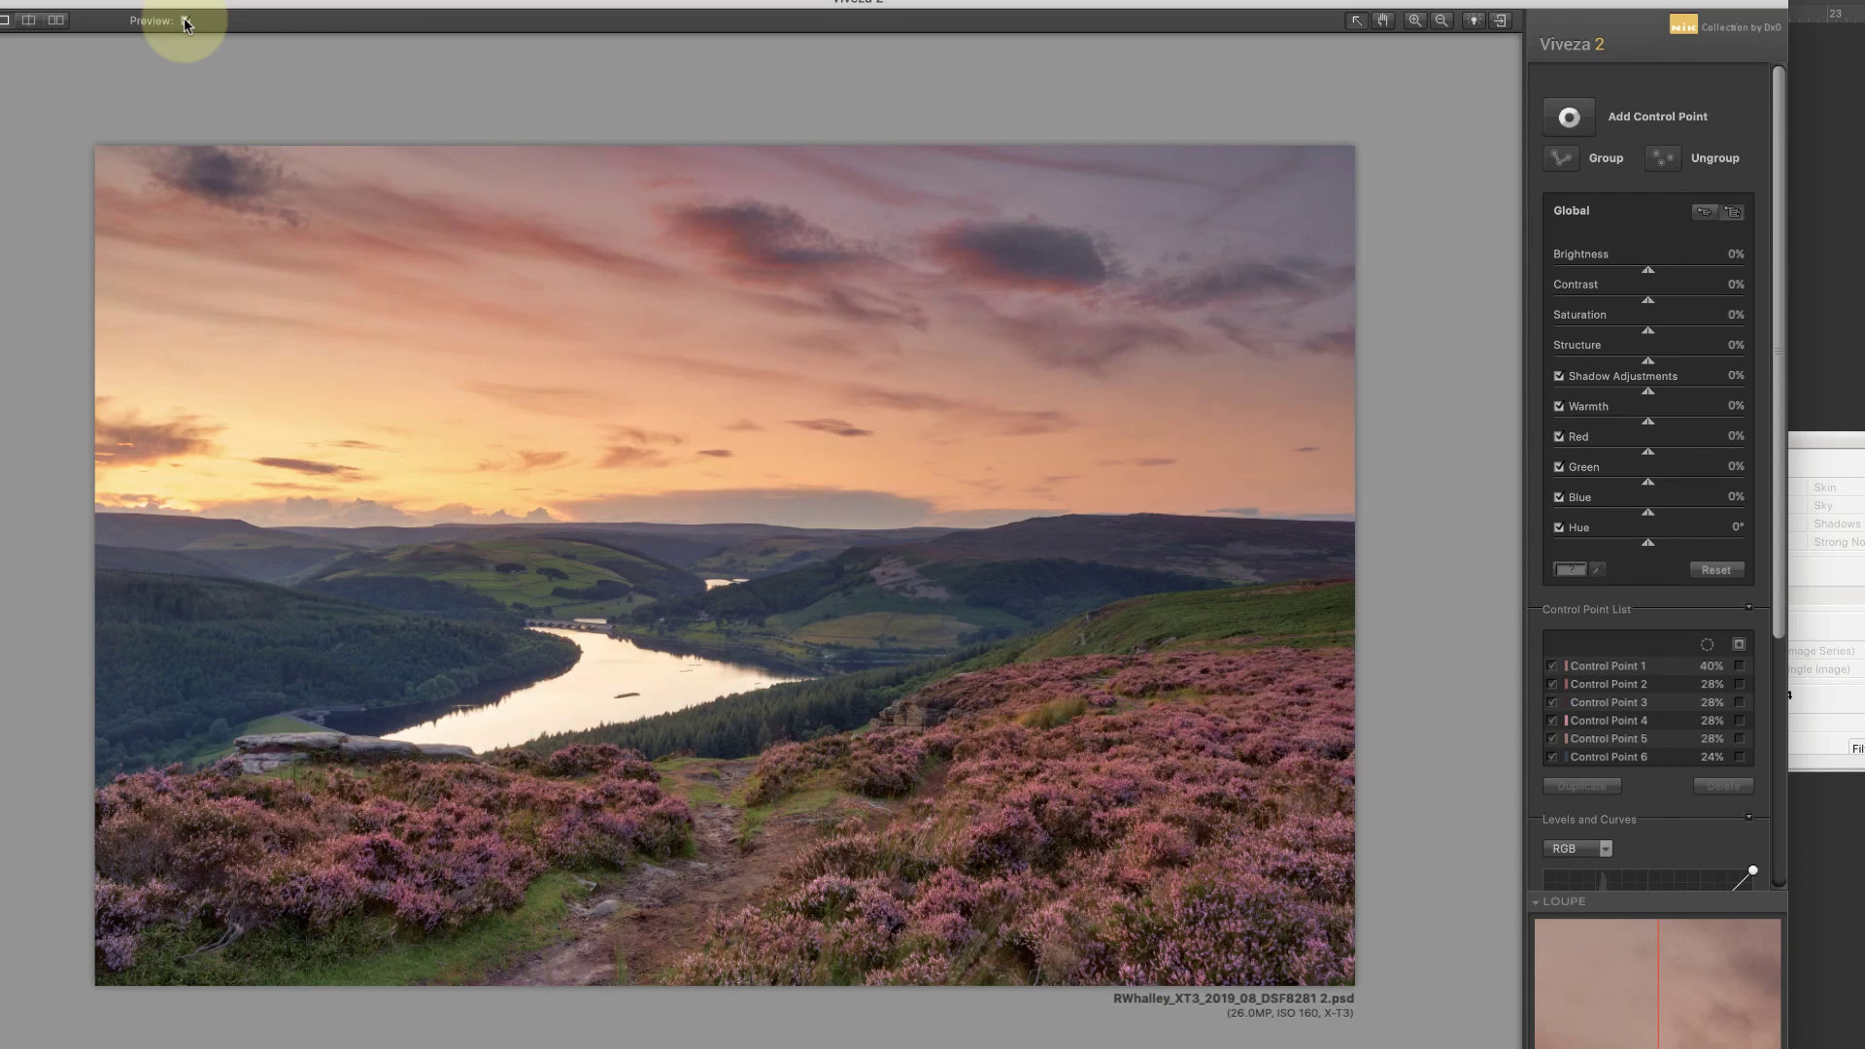
left_click(49, 24)
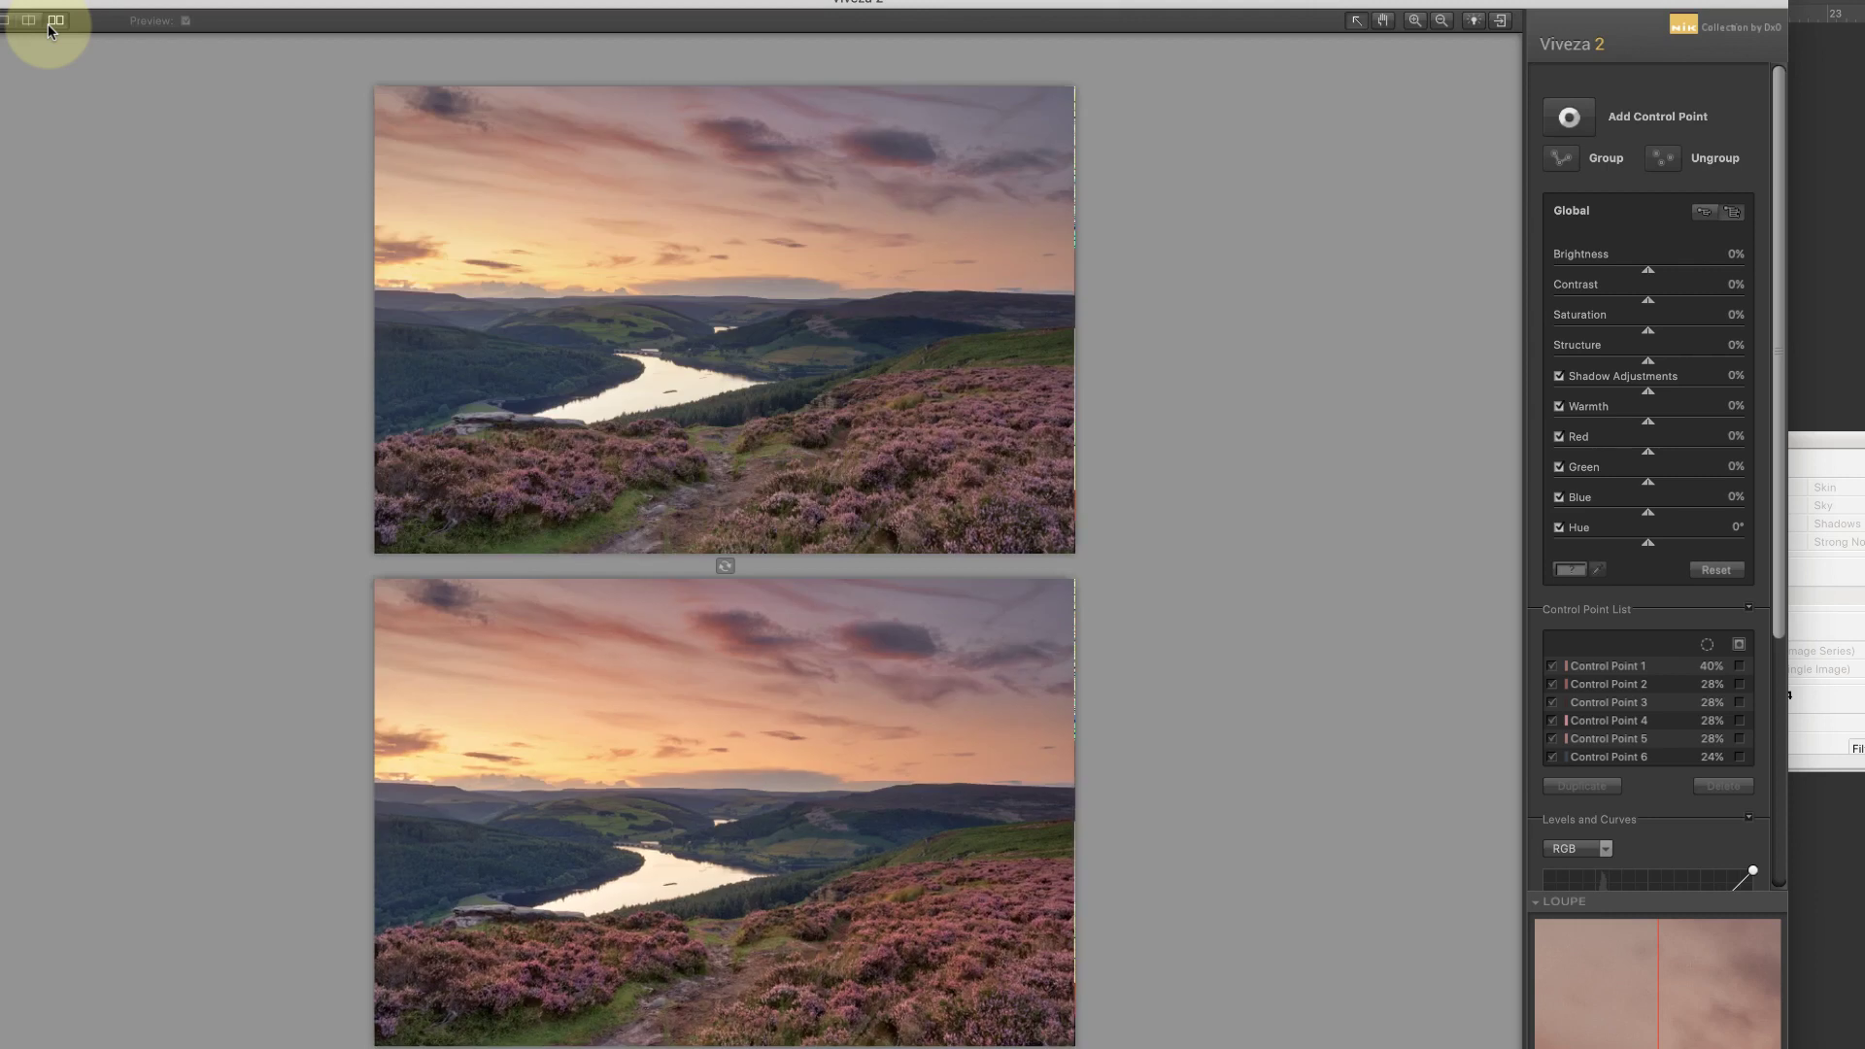
left_click(29, 21)
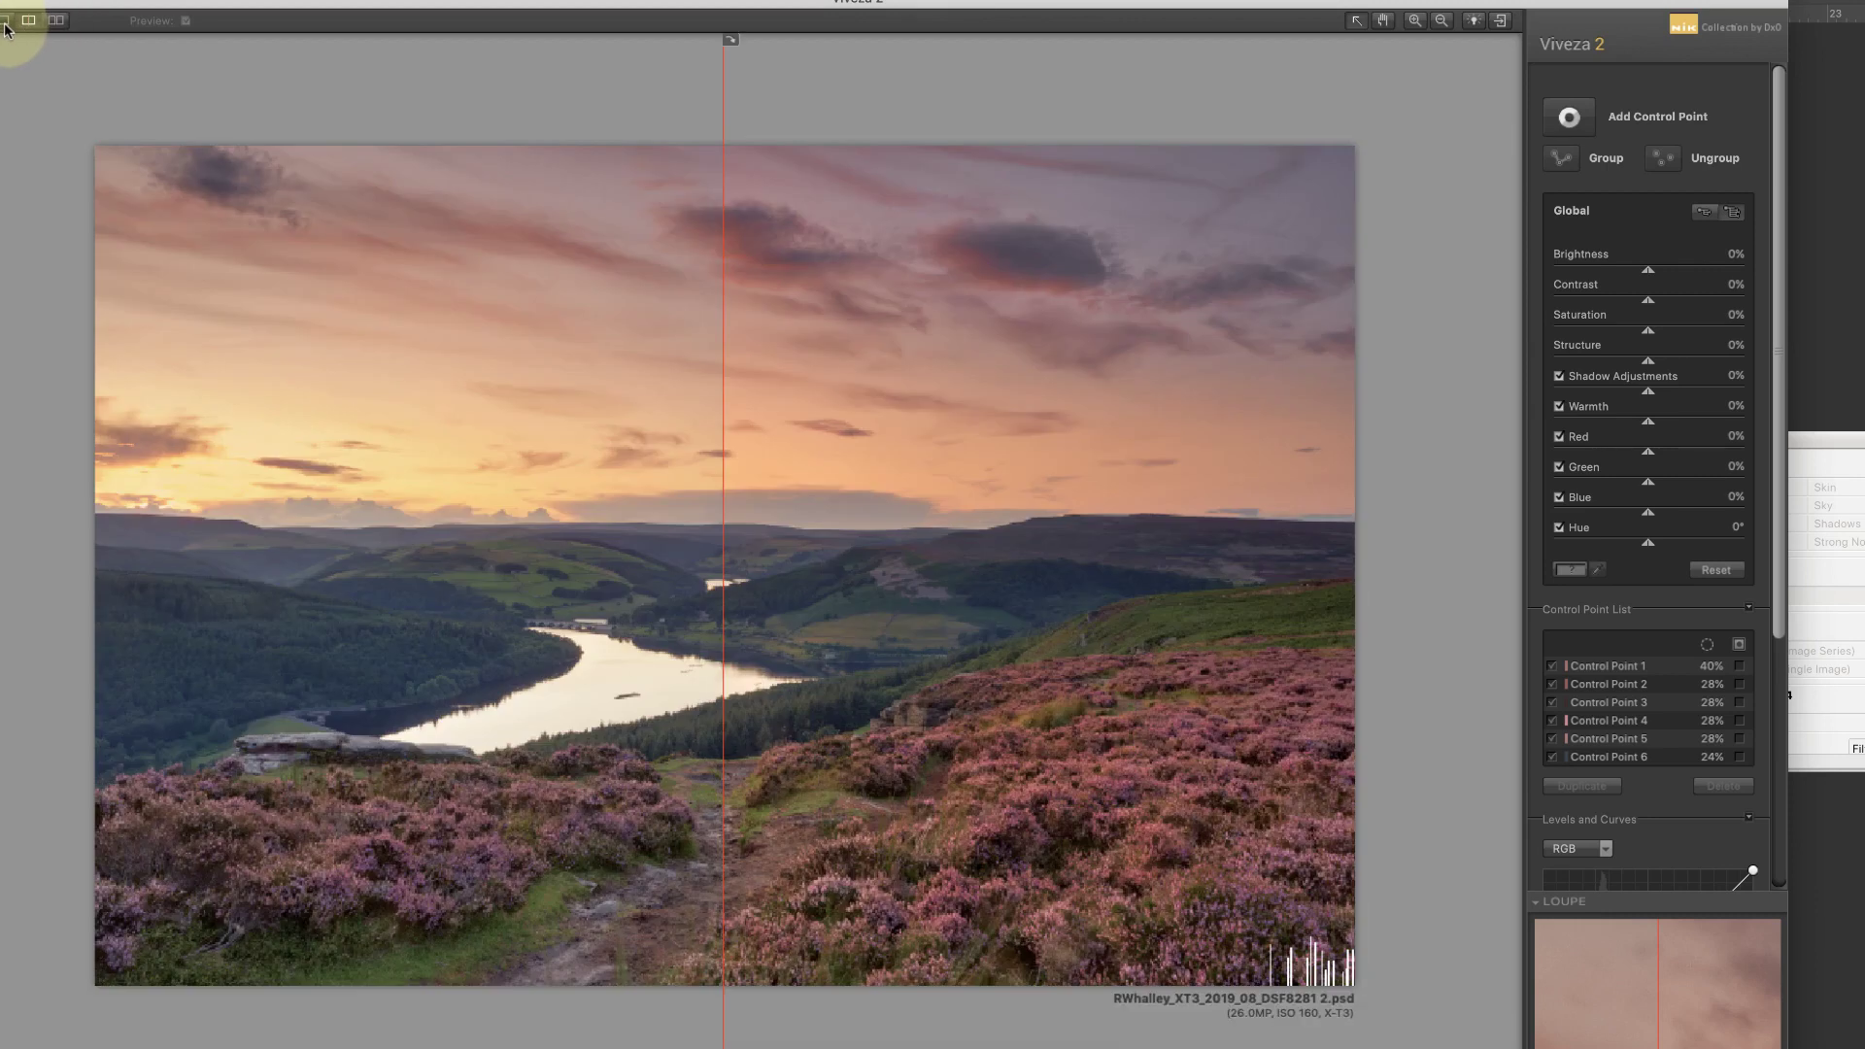
left_click(5, 21)
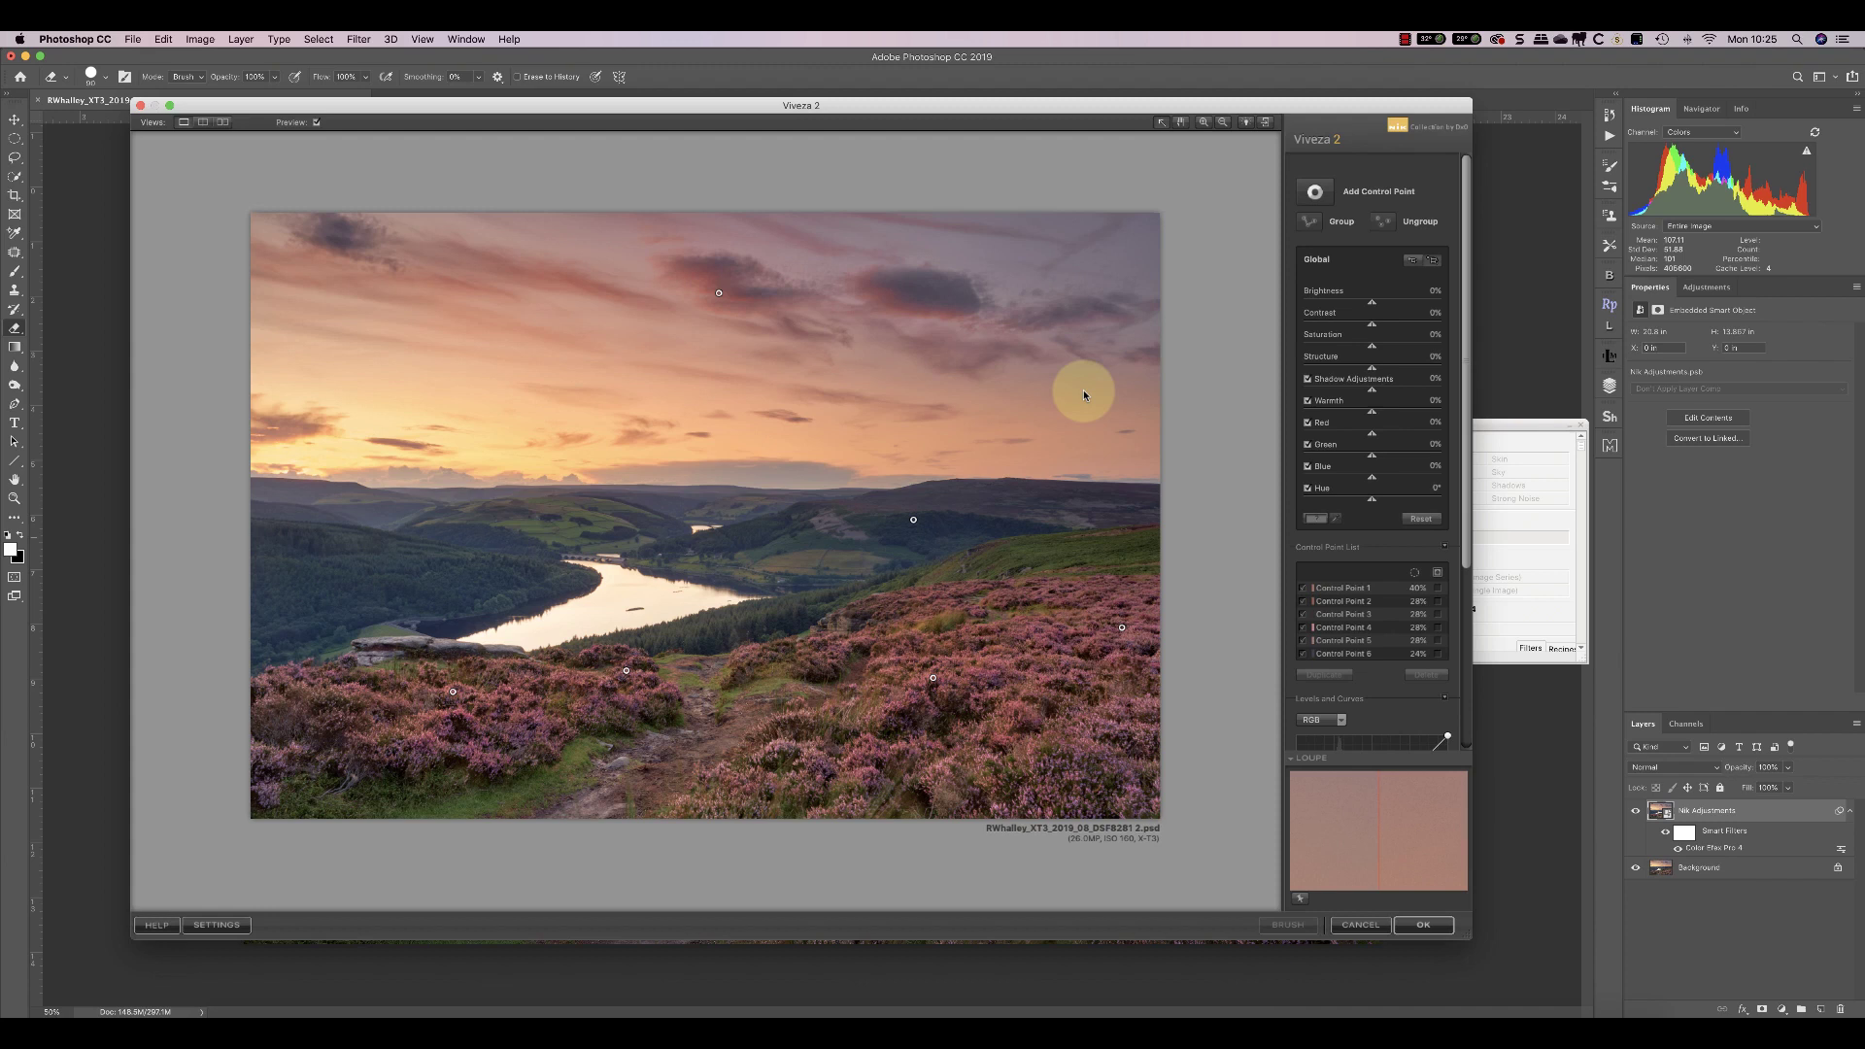
Apply the Viveza 2 adjustments, then toggle the Nik Adjustments layer off and on to compare
left_click(1415, 922)
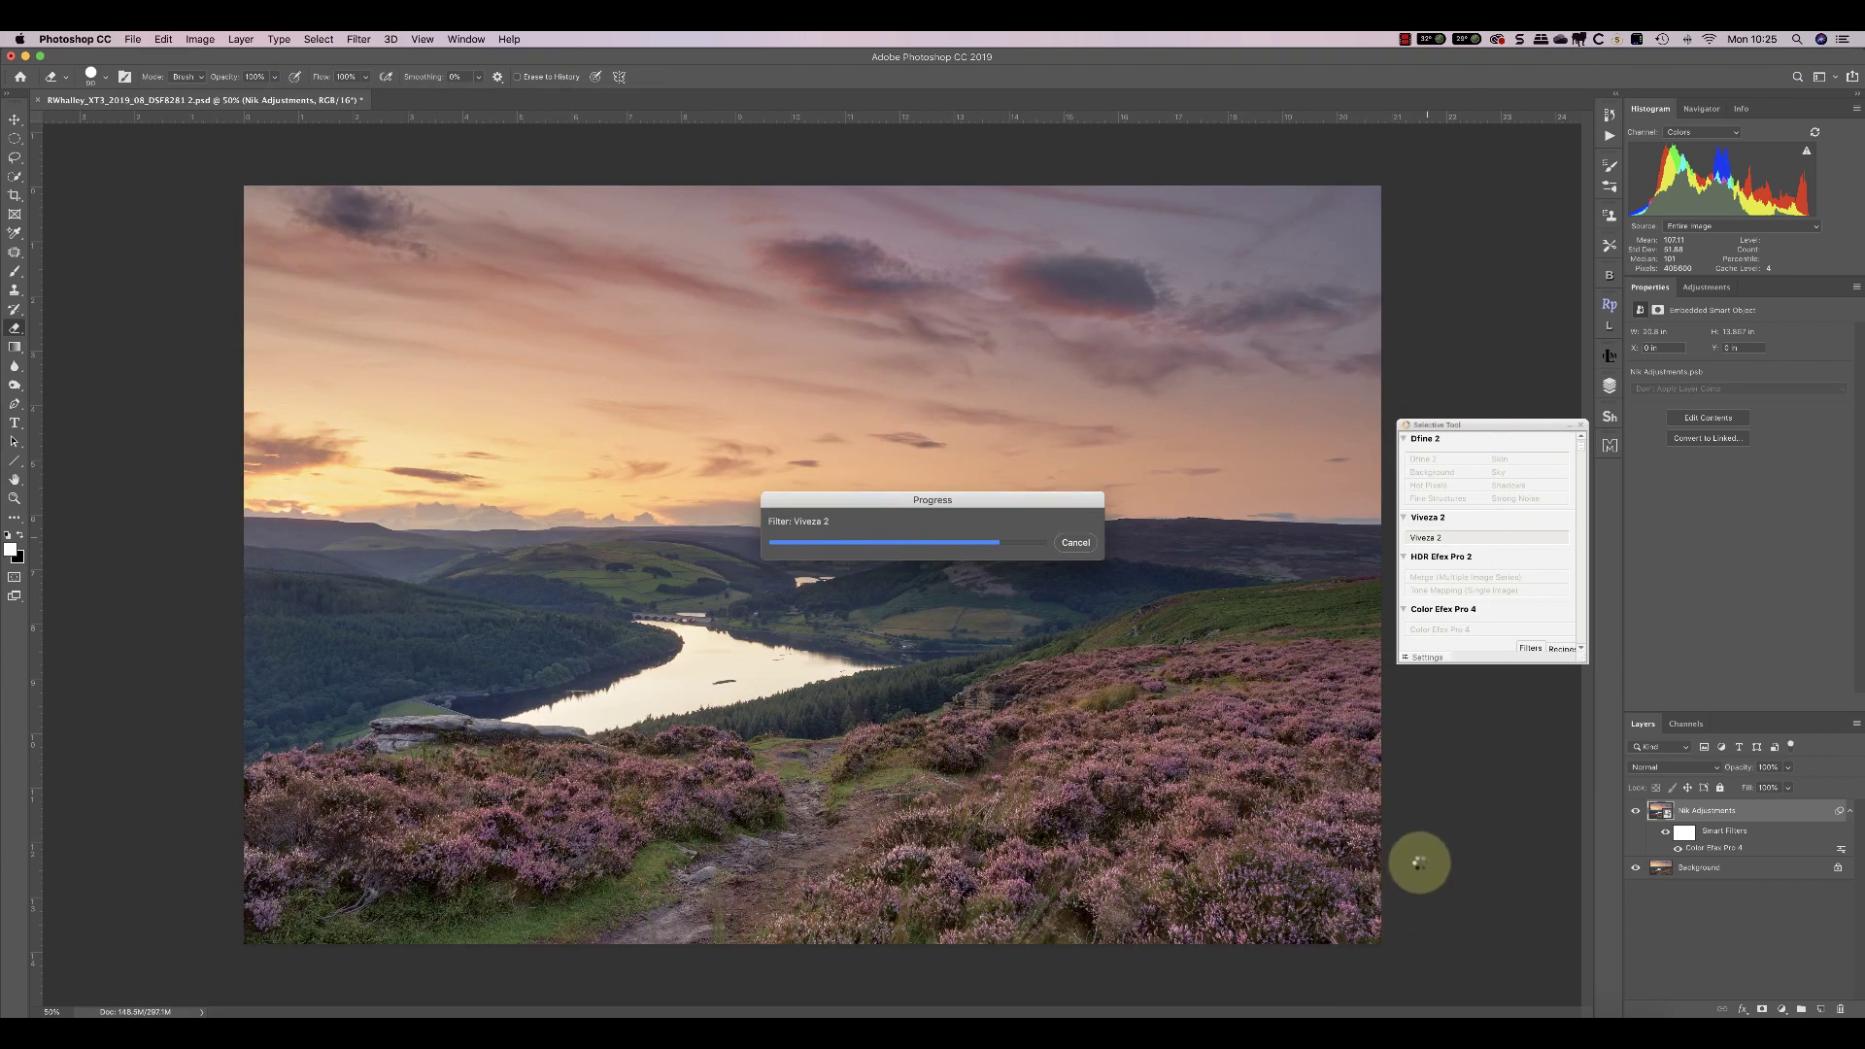
left_click(1636, 814)
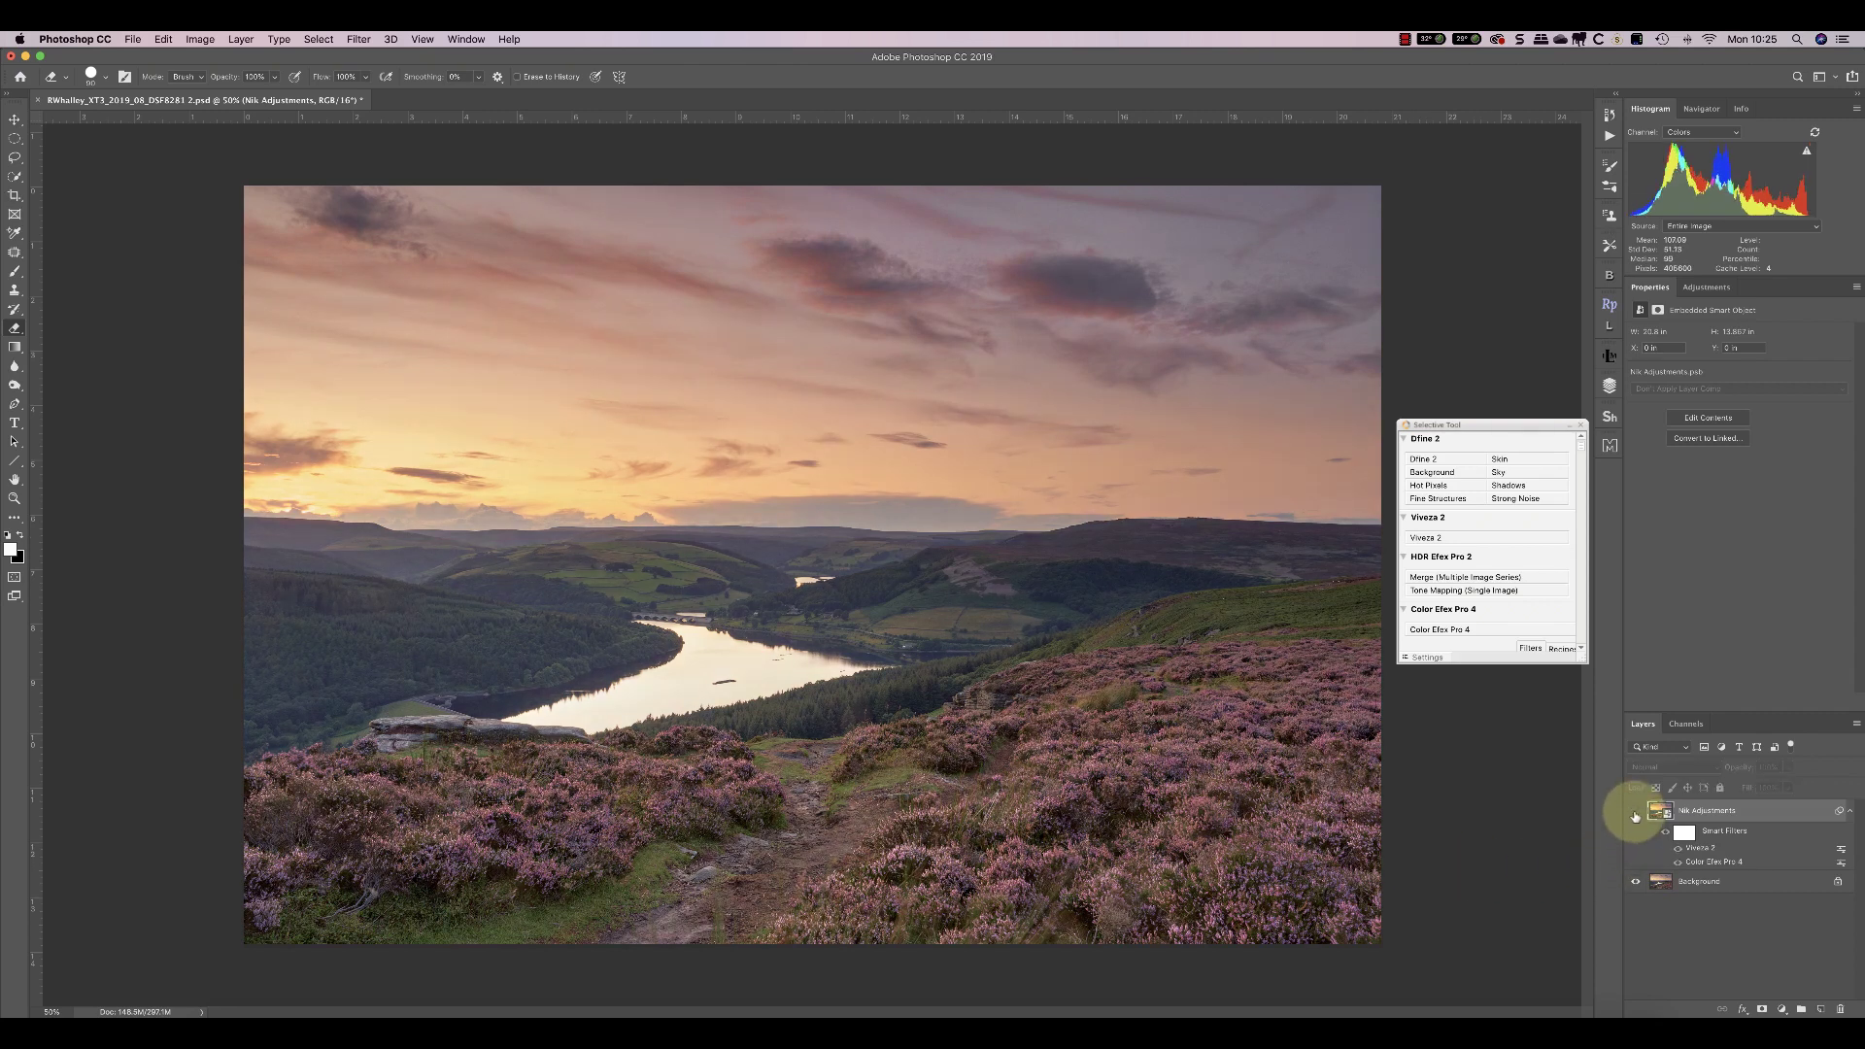
left_click(1636, 814)
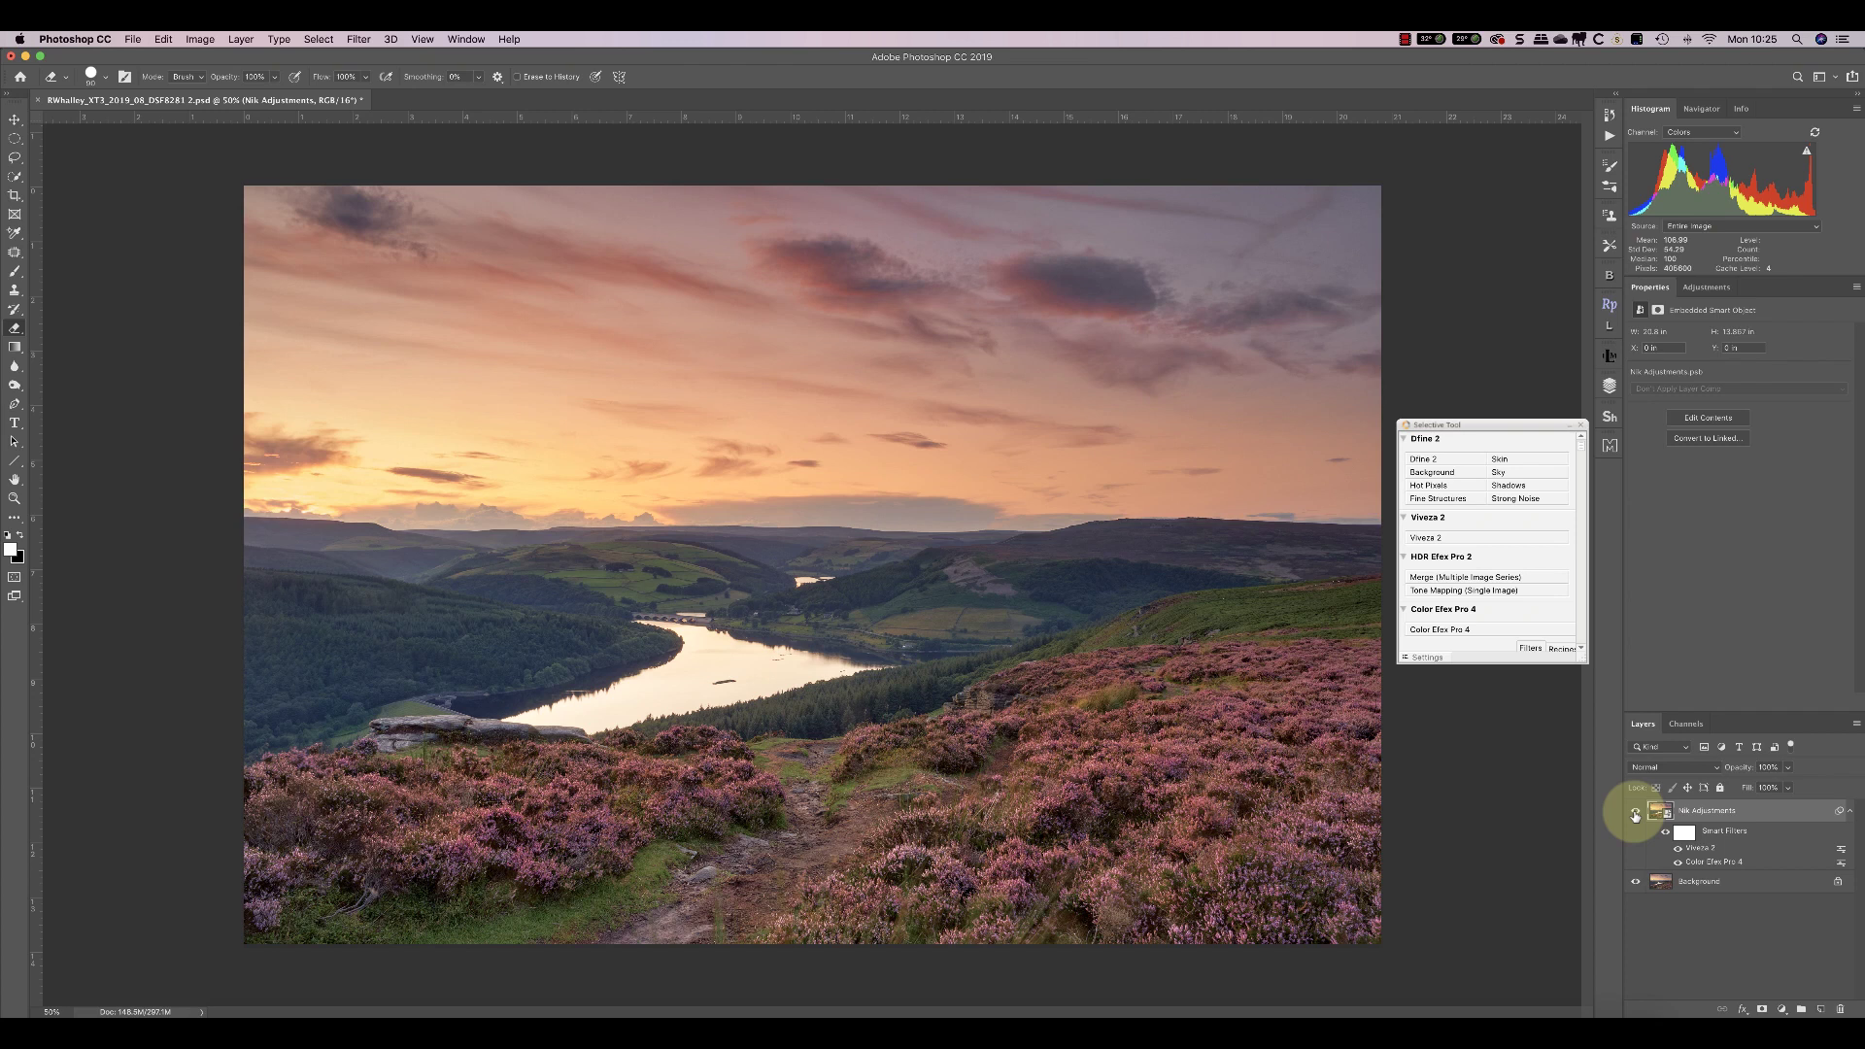